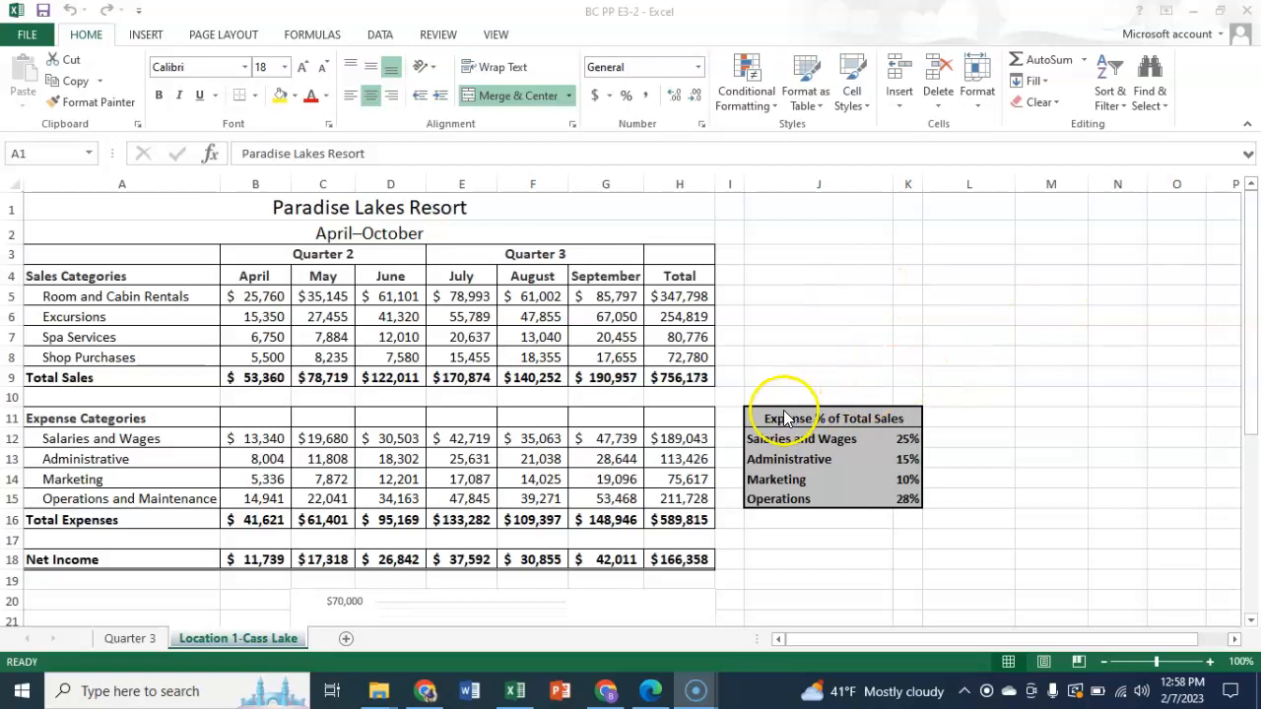
- Switch the rows and columns of the column chart on the Location 1-Cass Lake sheet so the months become the series
click(238, 640)
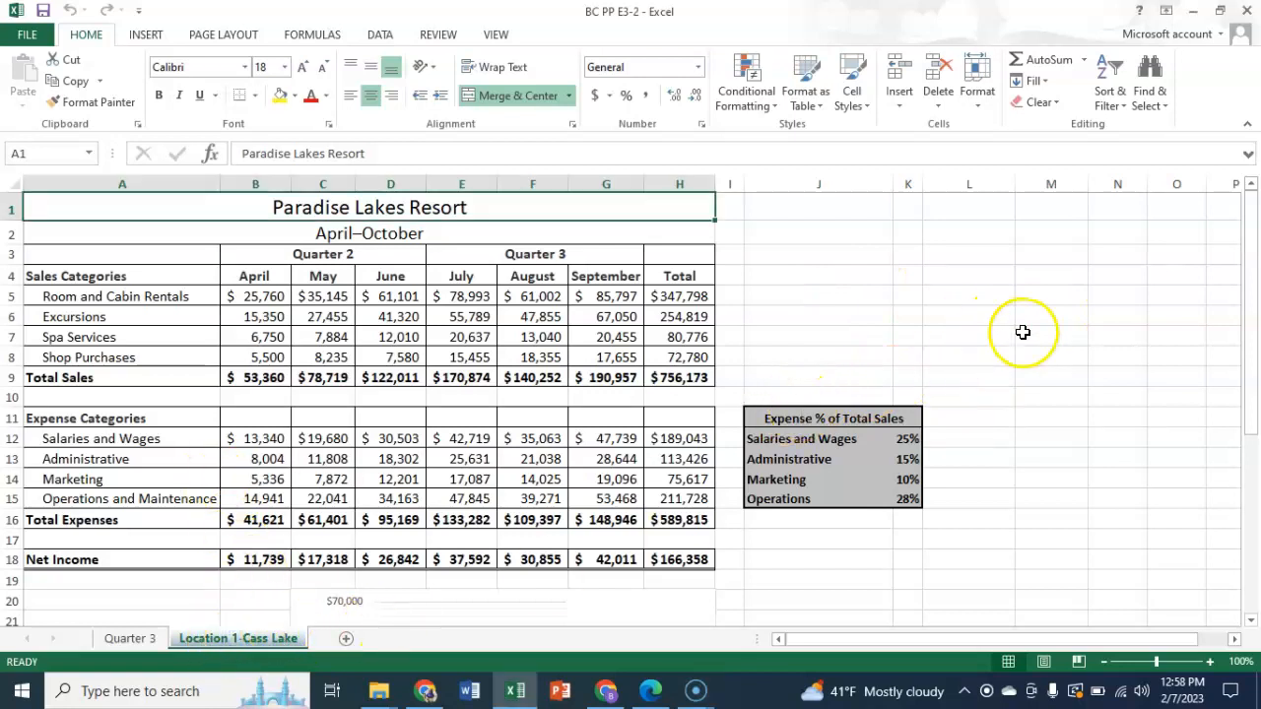
scroll(1024, 336, down, 3)
scroll(1024, 336, down, 3)
scroll(920, 302, up, 1)
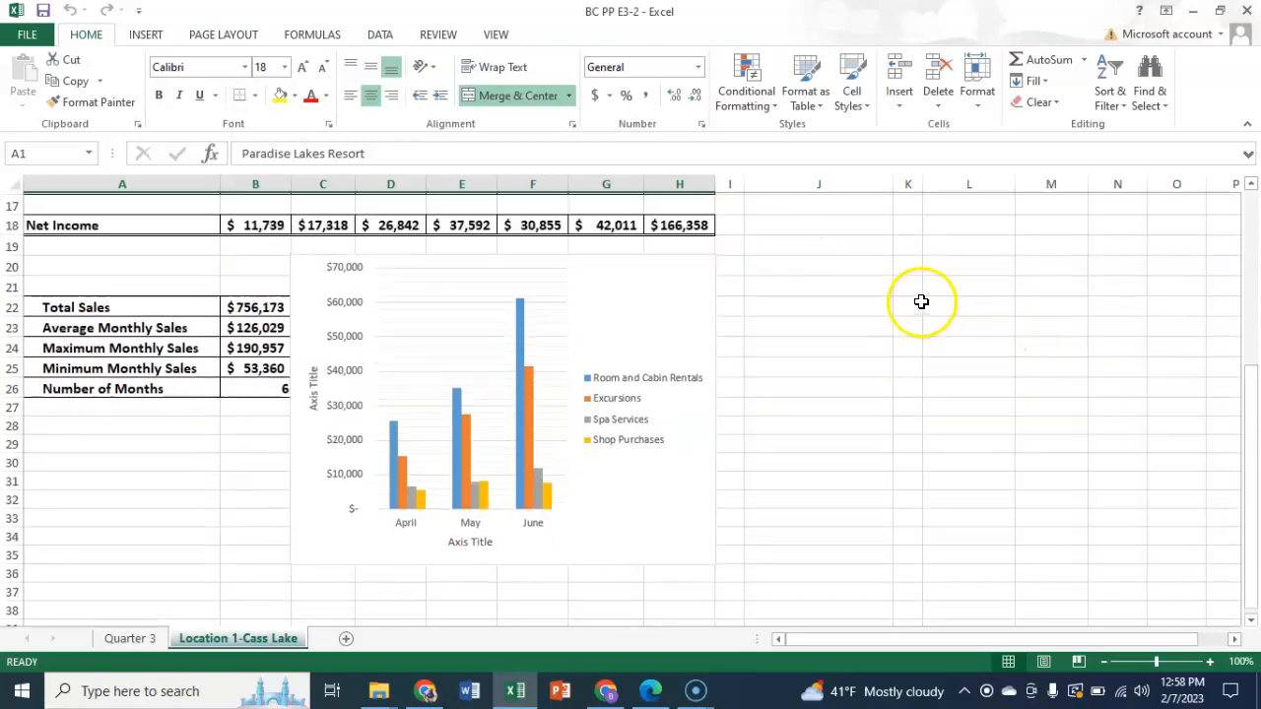
click(612, 295)
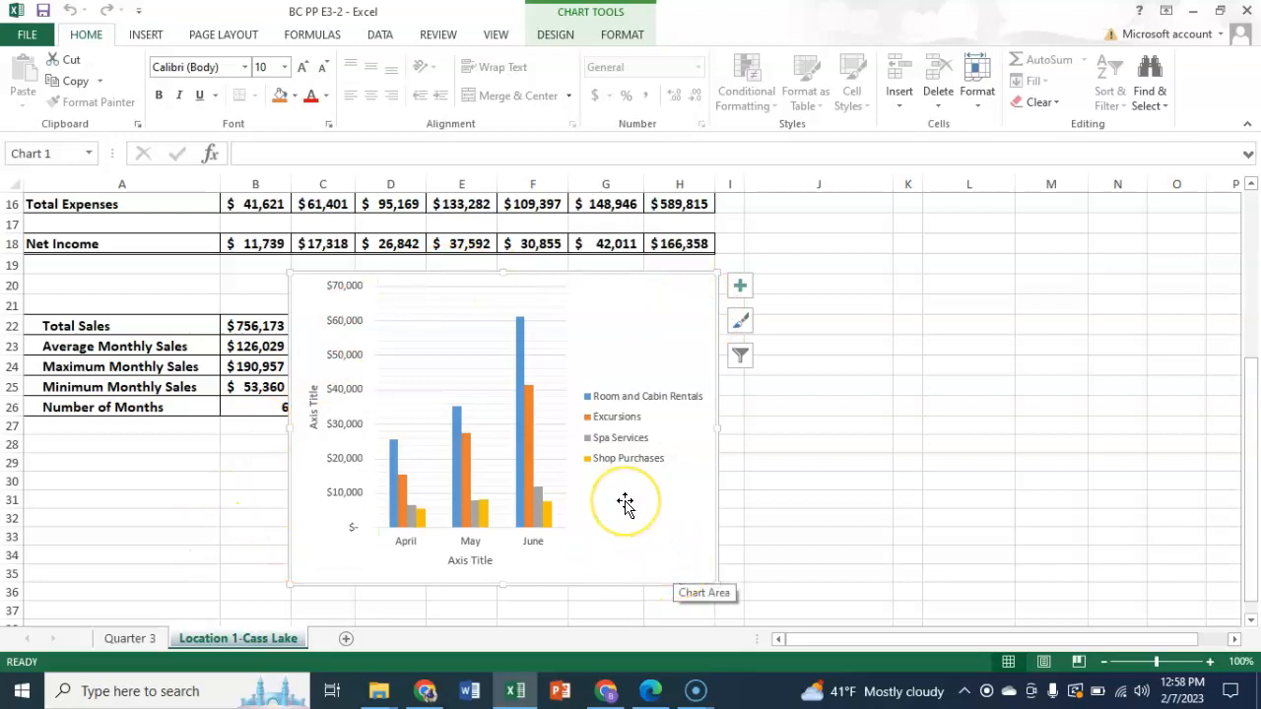
click(557, 36)
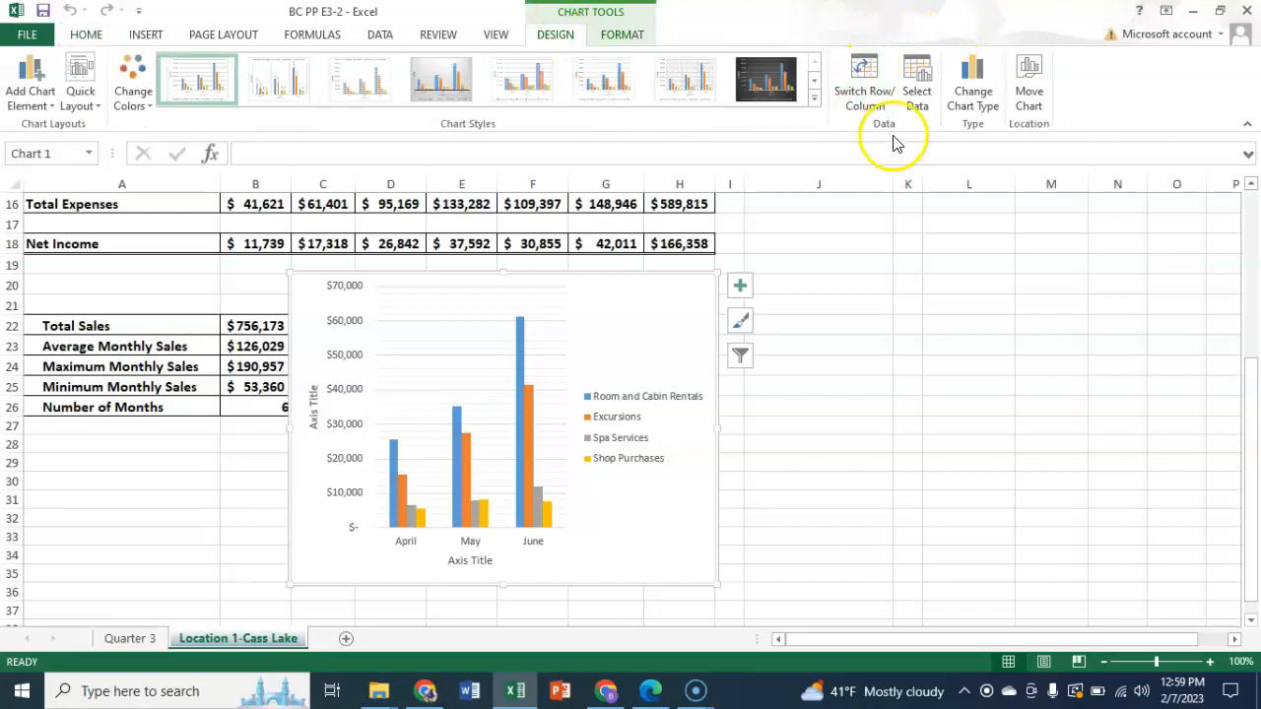
click(867, 67)
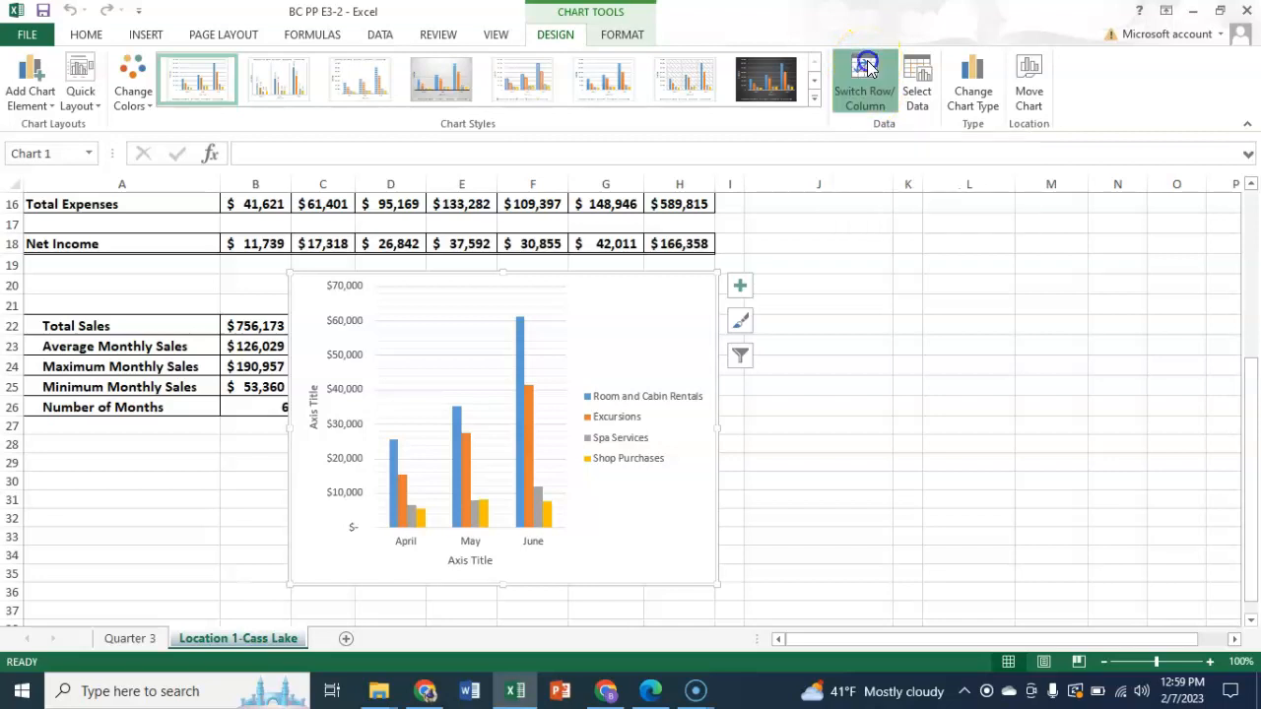
click(867, 67)
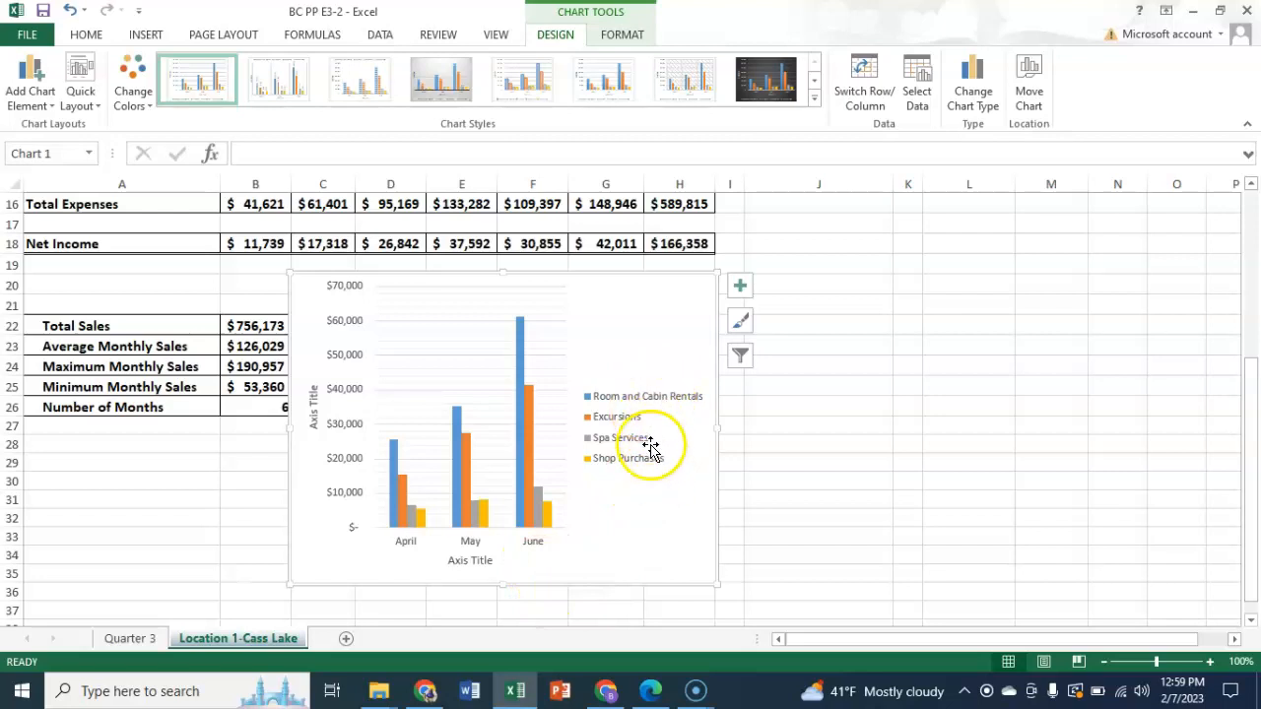
click(867, 71)
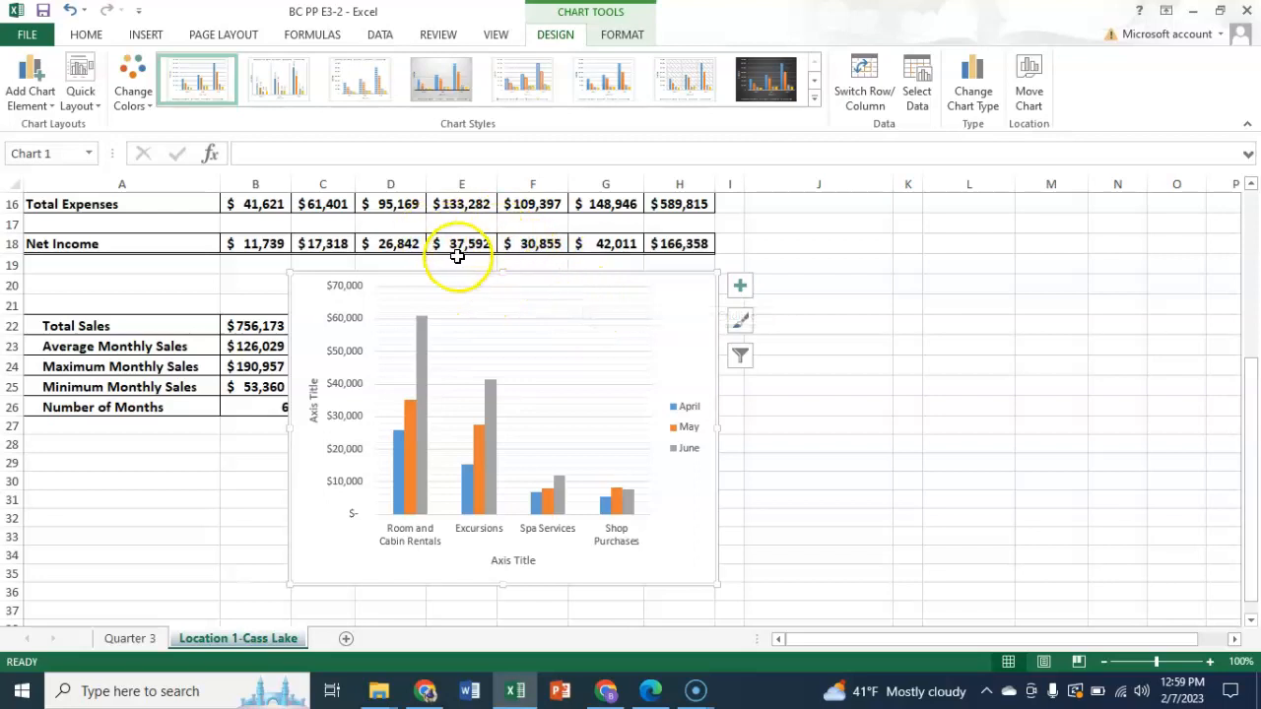
- Add a title above the chart and set its text to "Second Quarter Activity"
click(740, 287)
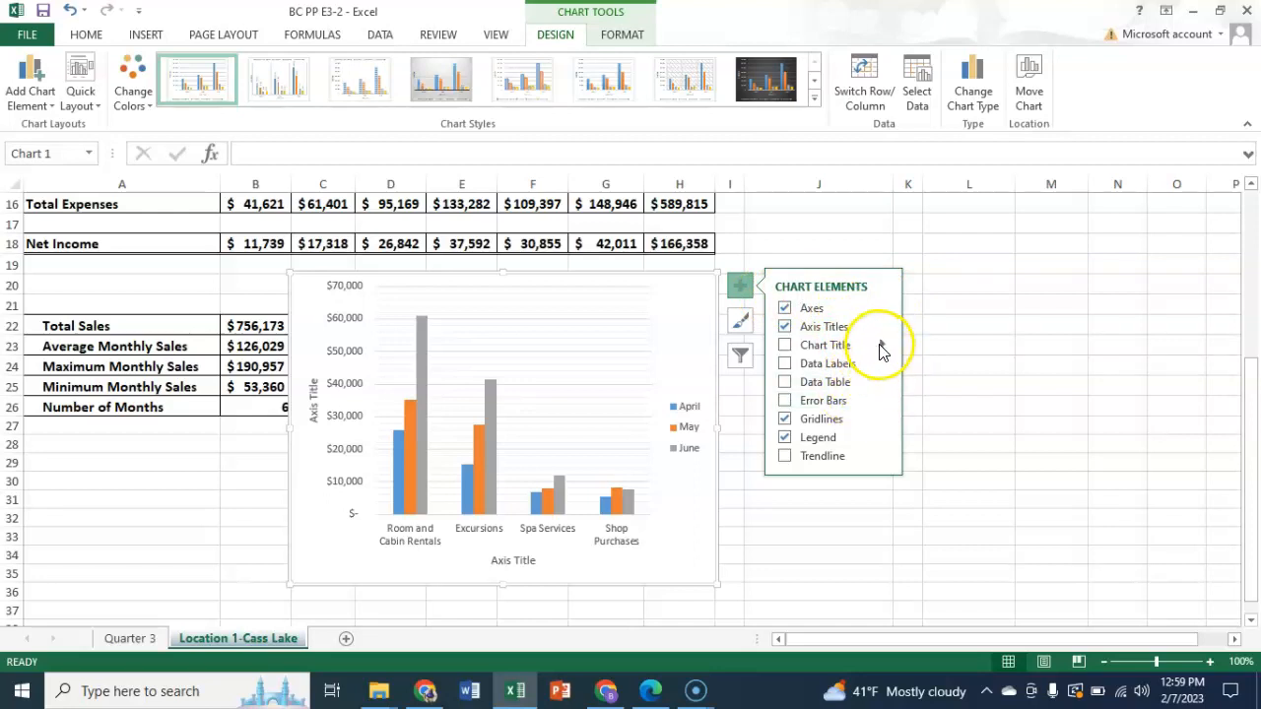
click(786, 351)
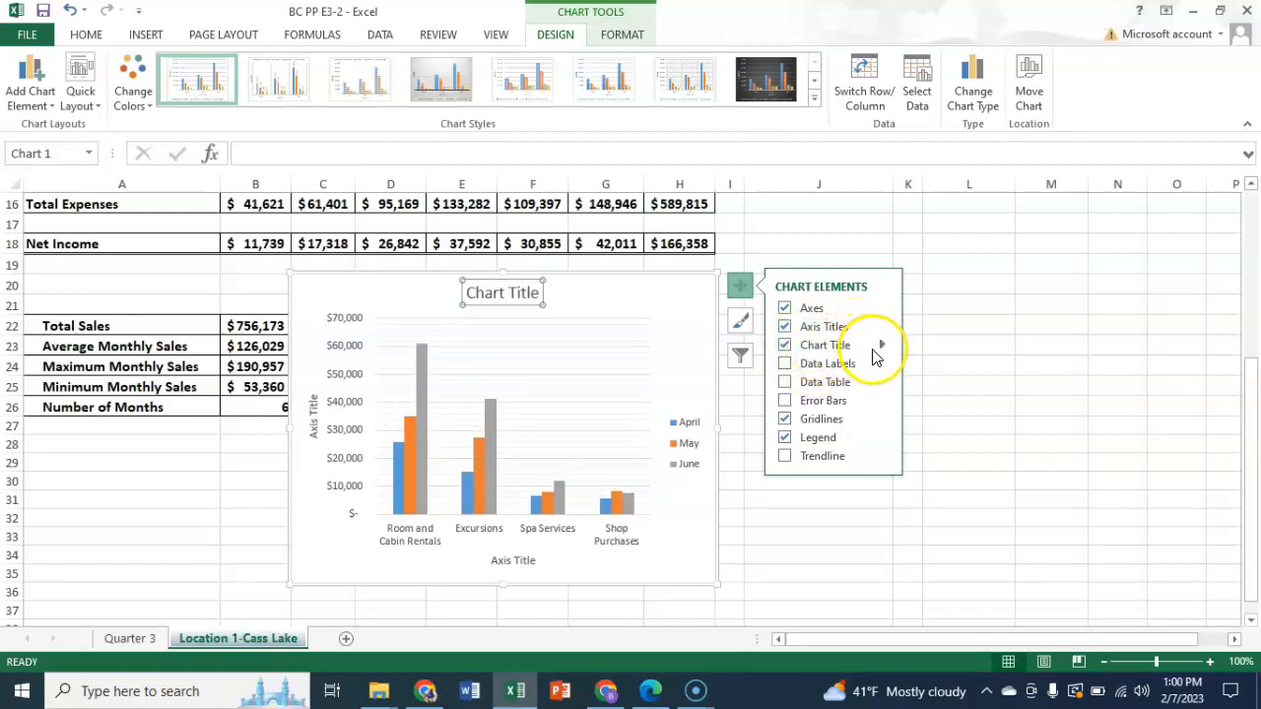
click(882, 348)
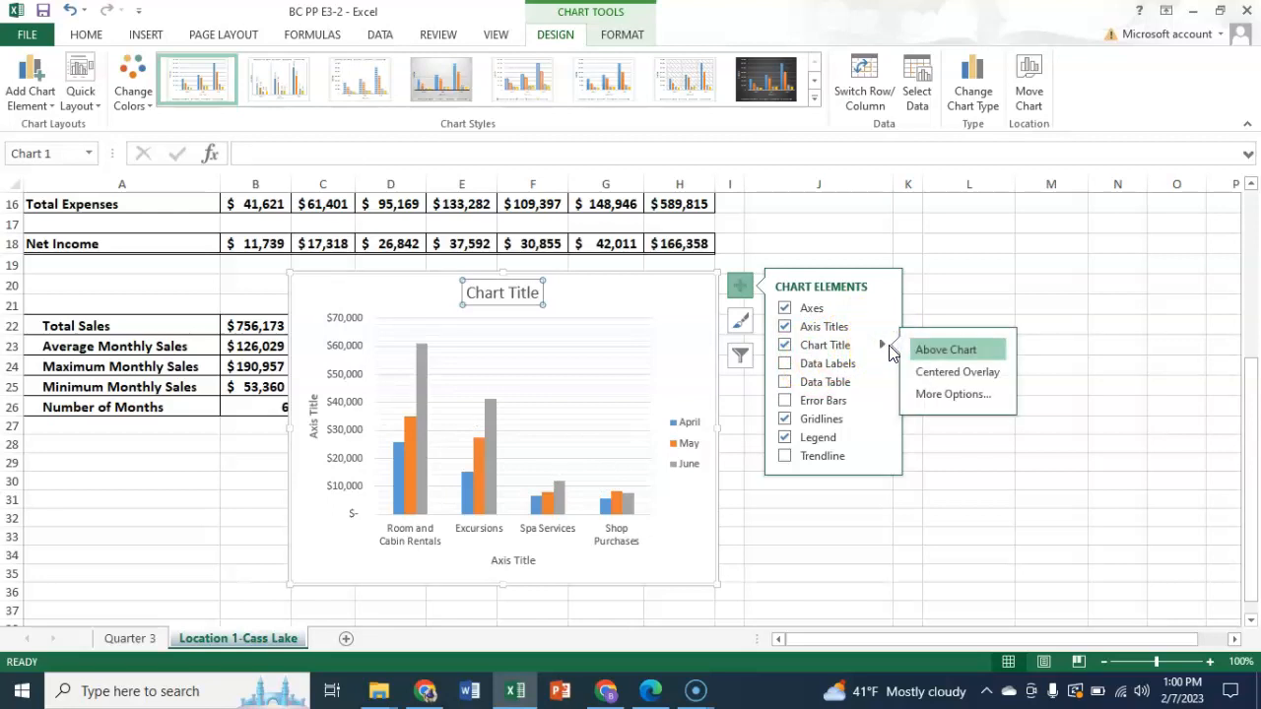
click(945, 353)
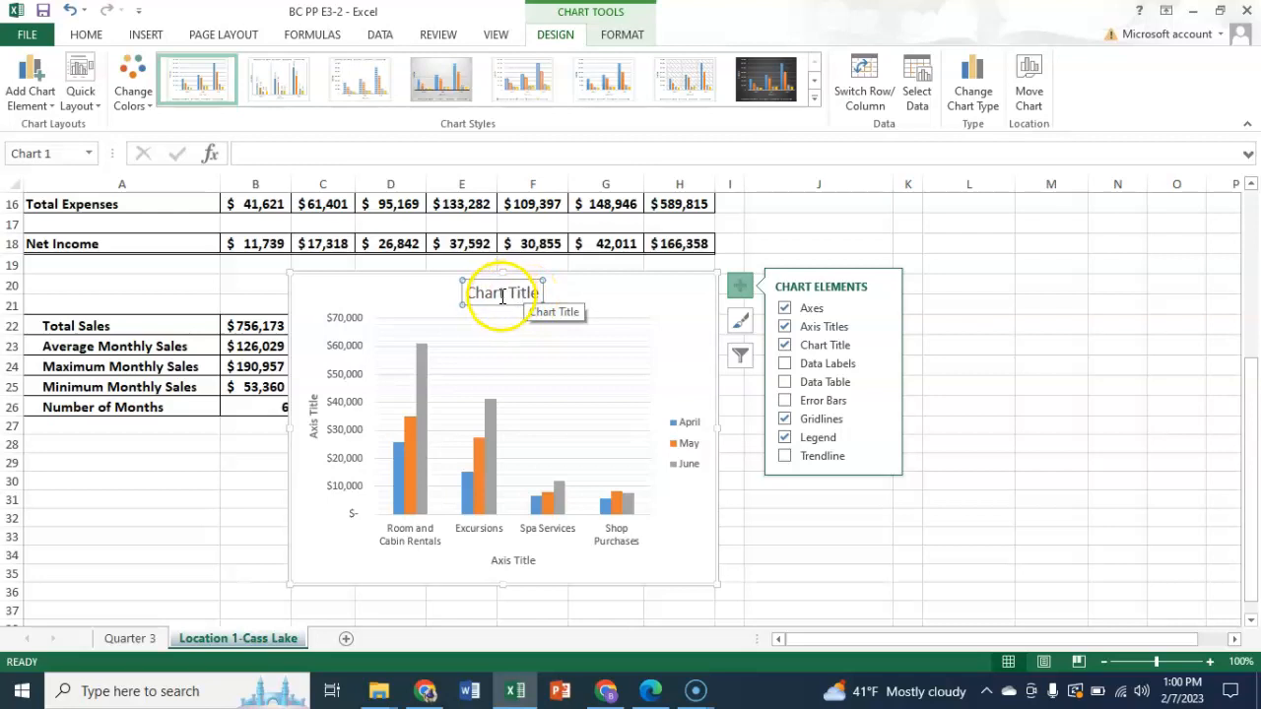
triple_click(503, 291)
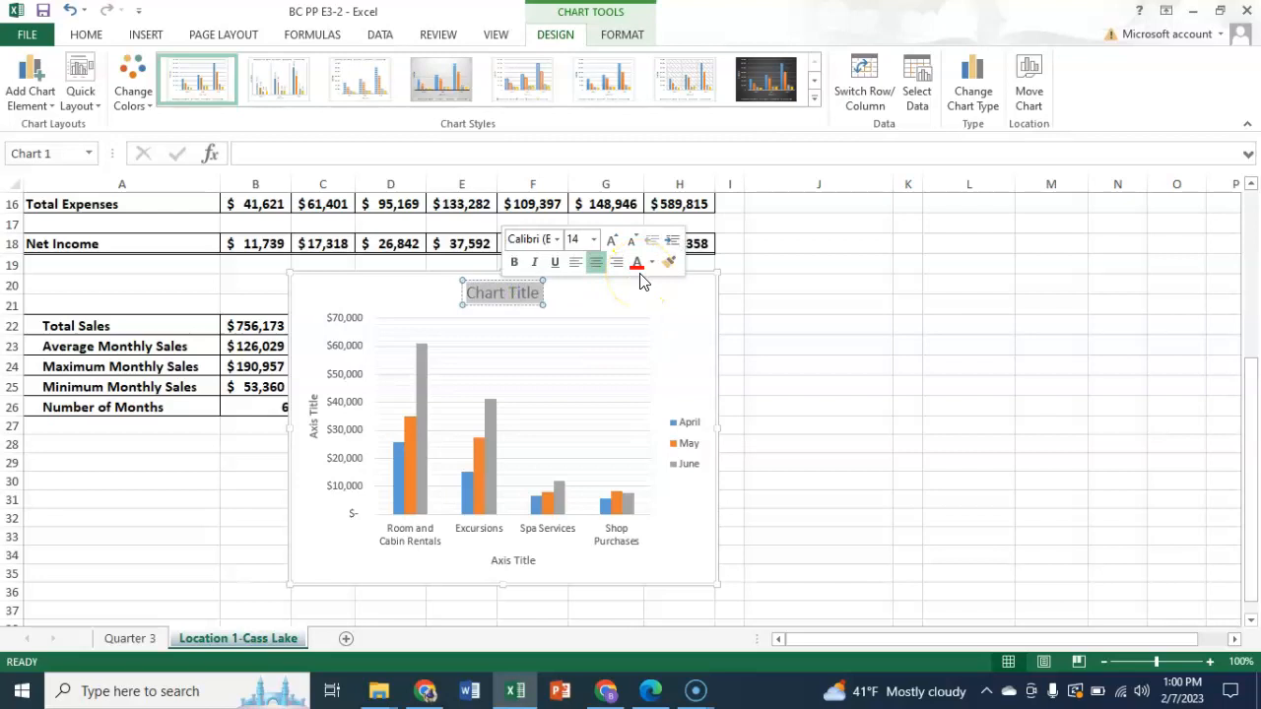
text(Second Quarter Activity)
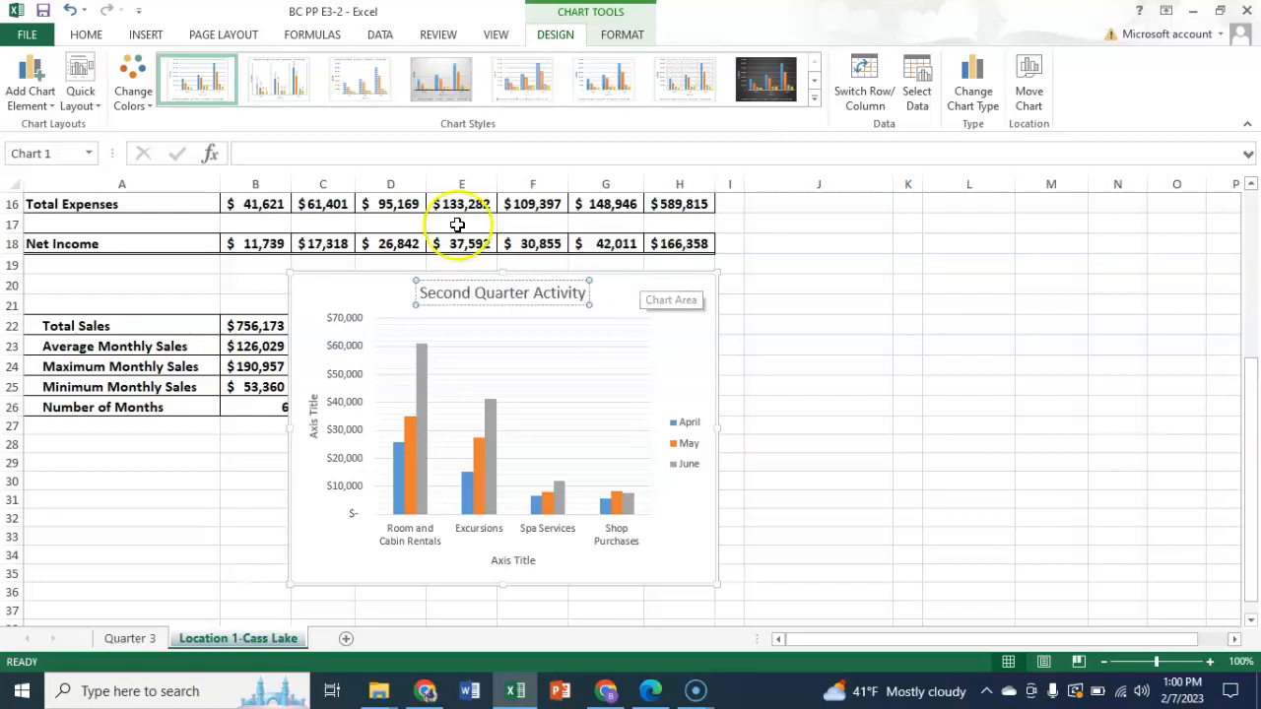
click(622, 317)
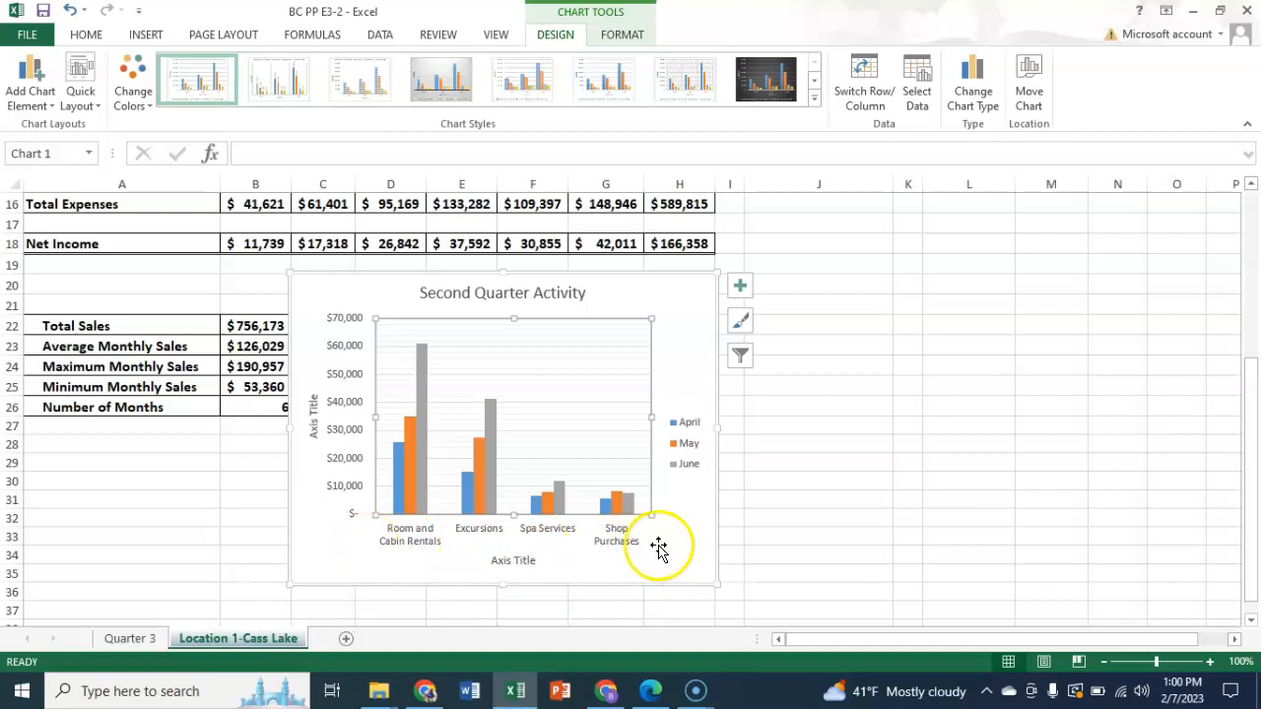
- Delete the horizontal and vertical axis title placeholders from the Second Quarter Activity chart
click(523, 559)
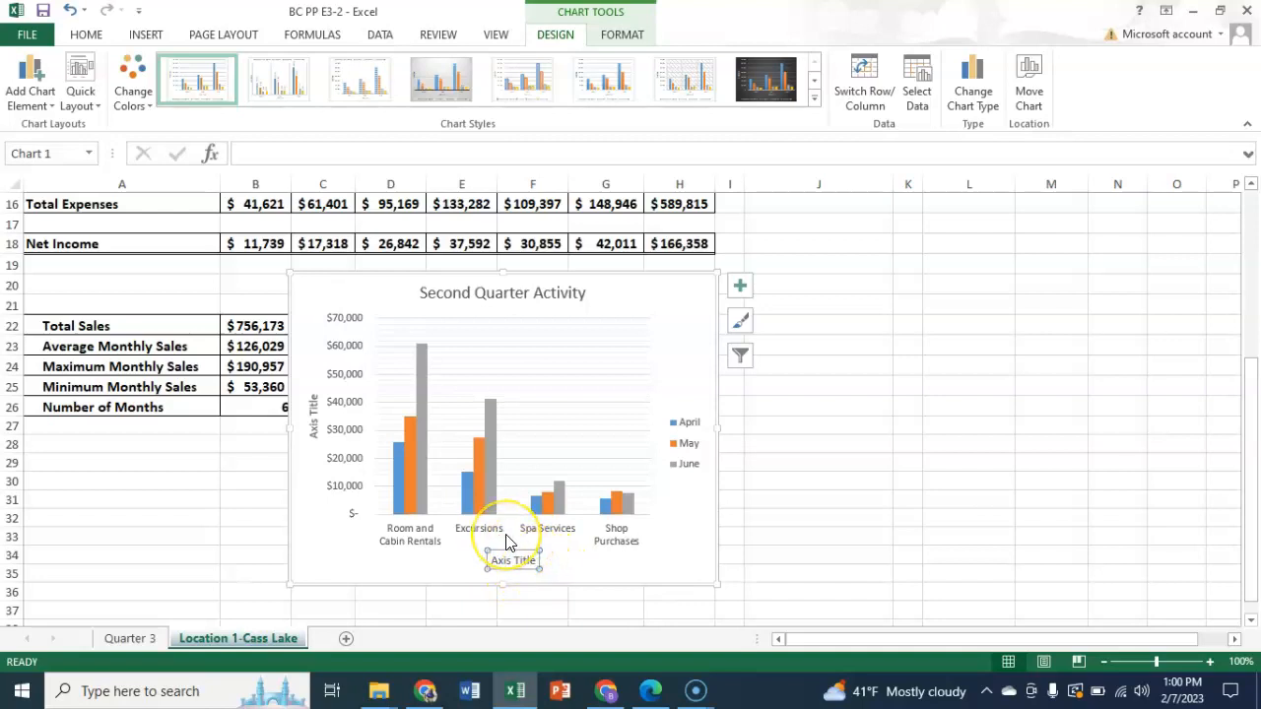
key(Delete)
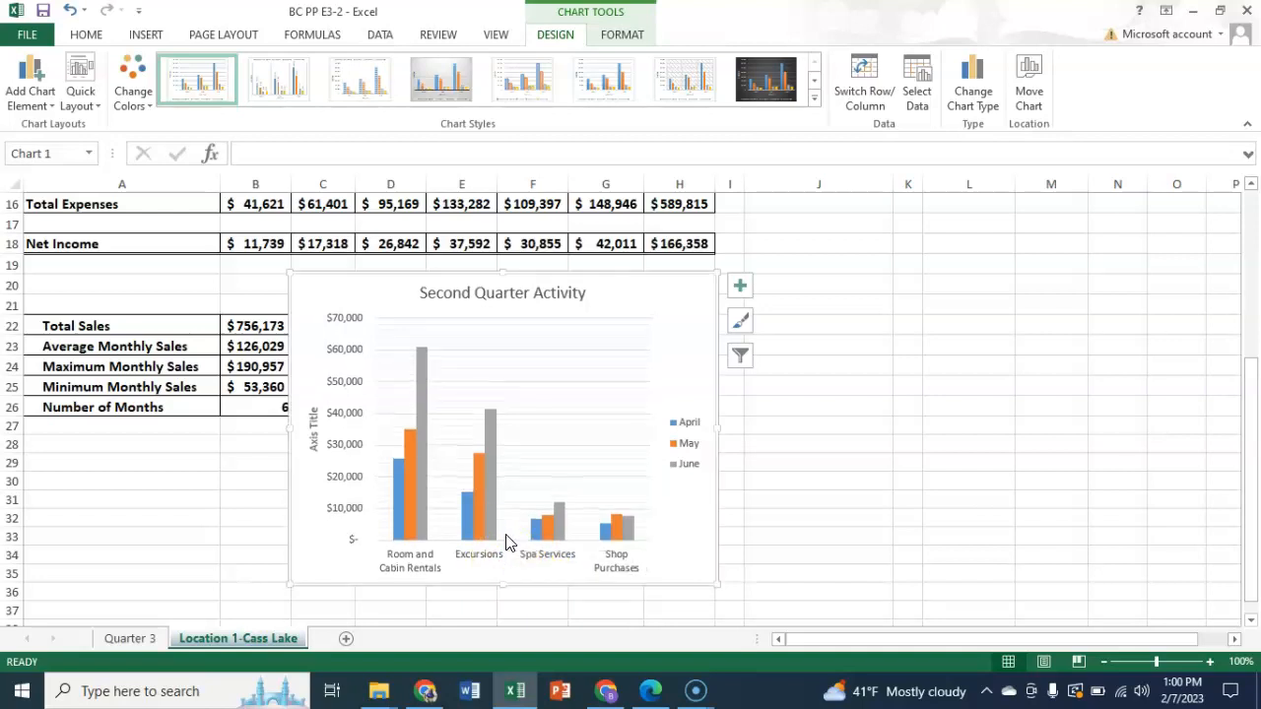
click(417, 522)
click(306, 519)
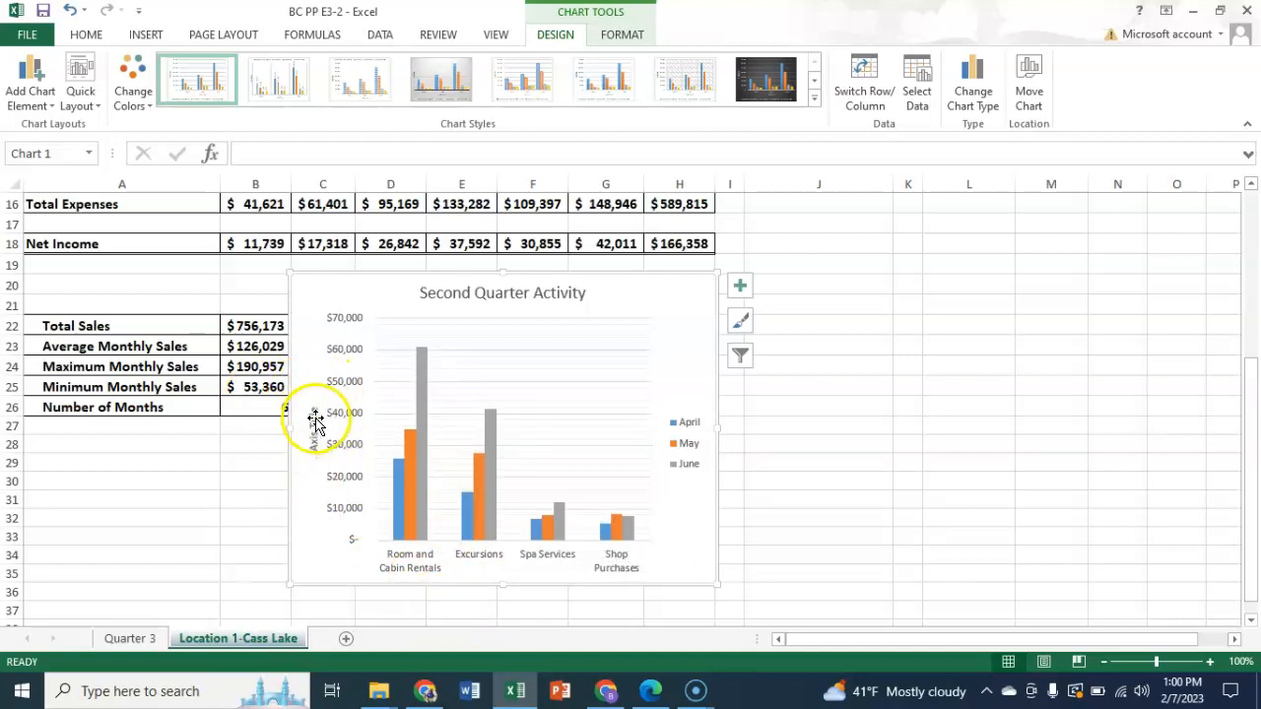
click(313, 426)
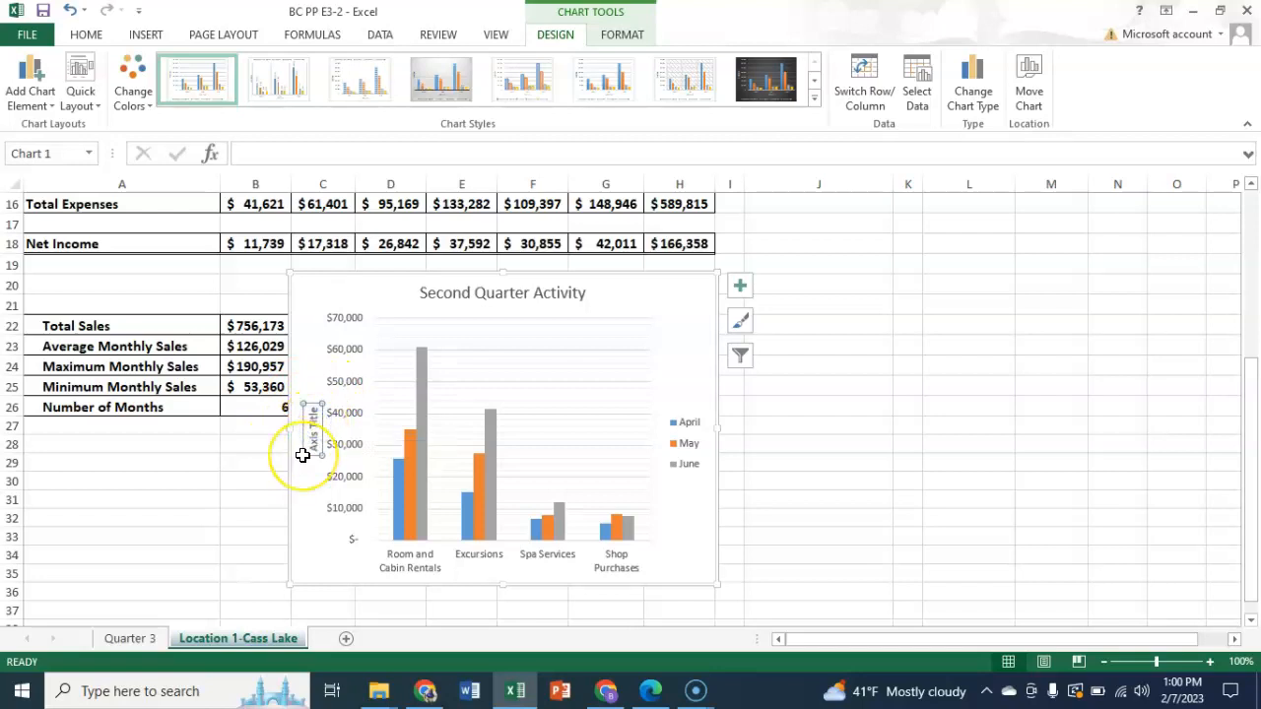
key(Delete)
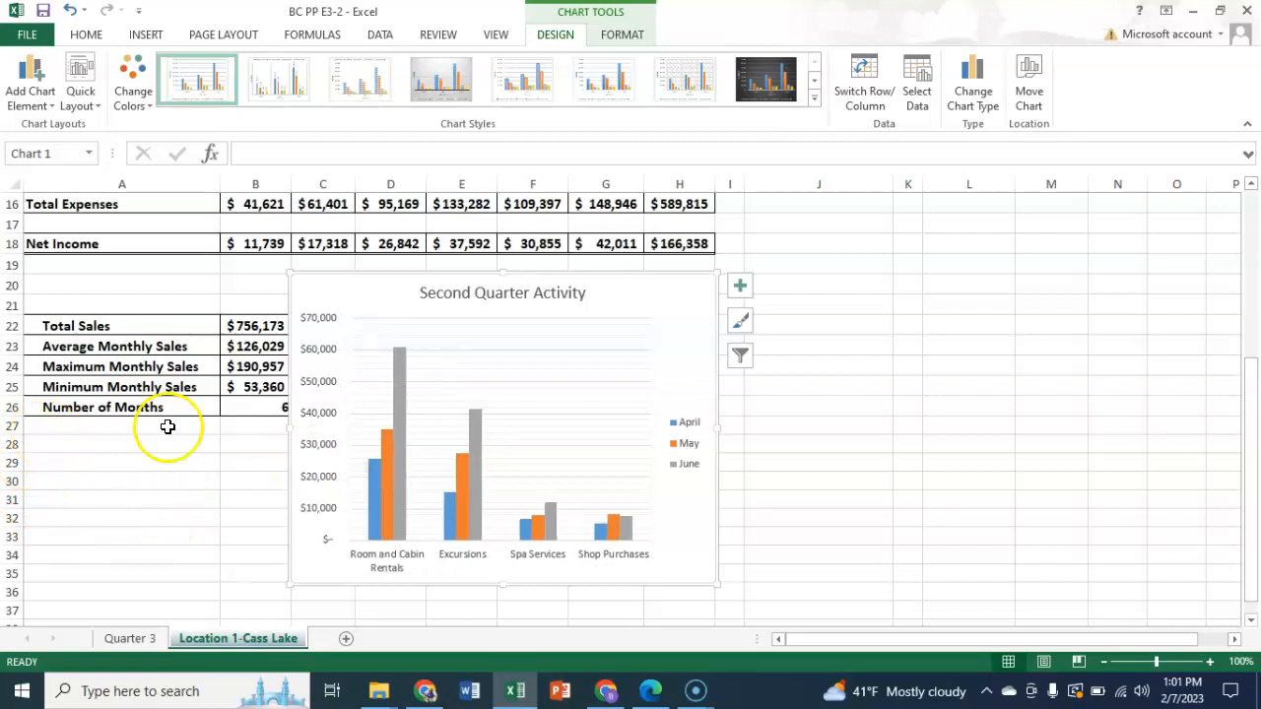
- Set the legend position of the Second Quarter Activity chart to Bottom
double_click(690, 440)
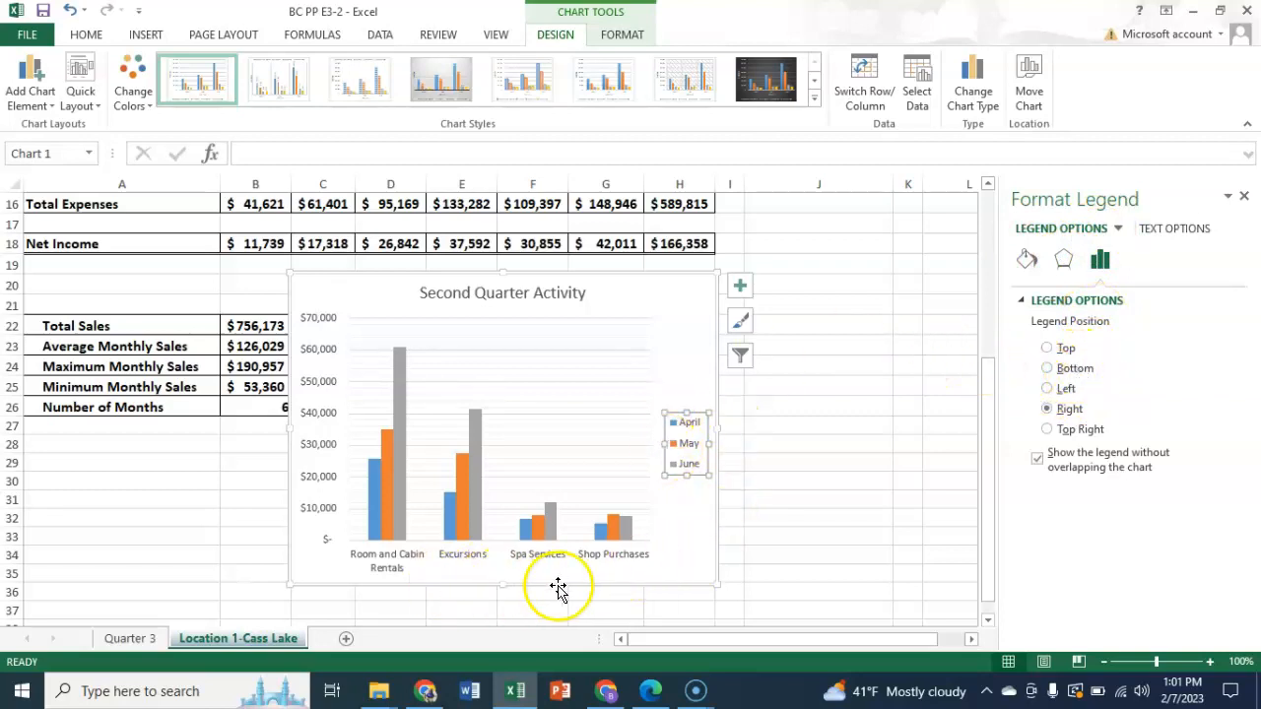
click(1048, 370)
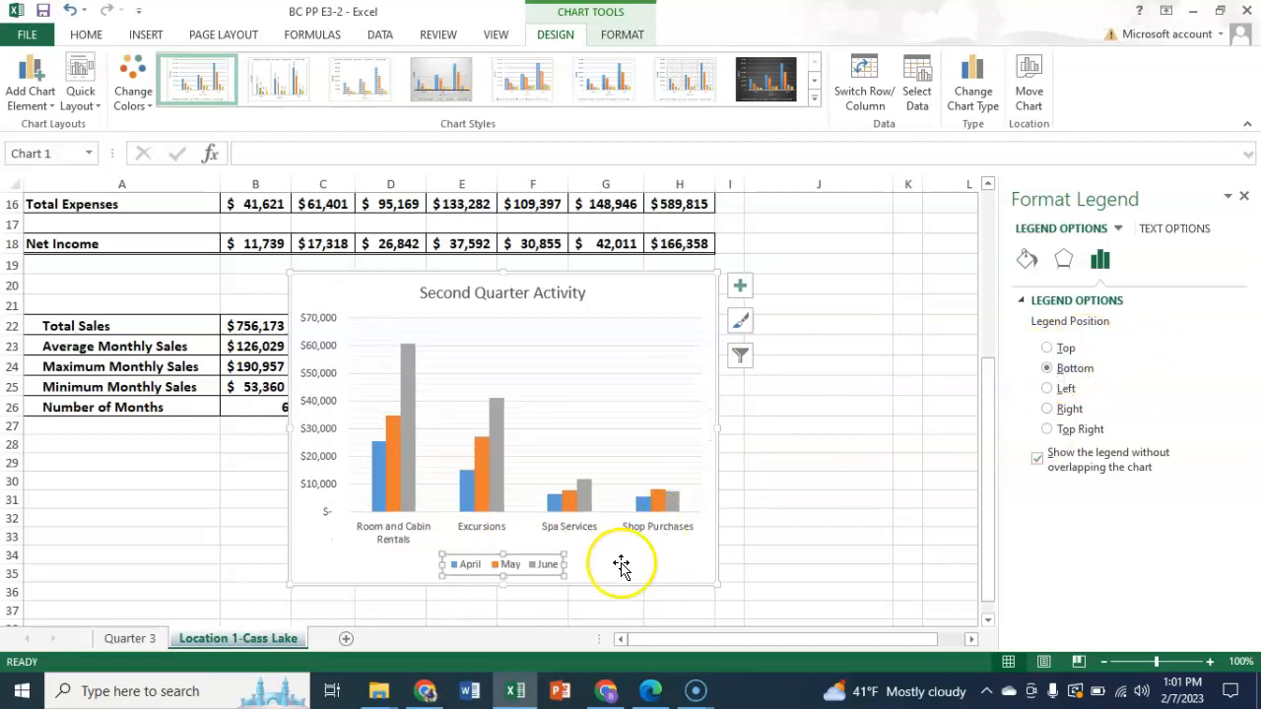
click(1244, 200)
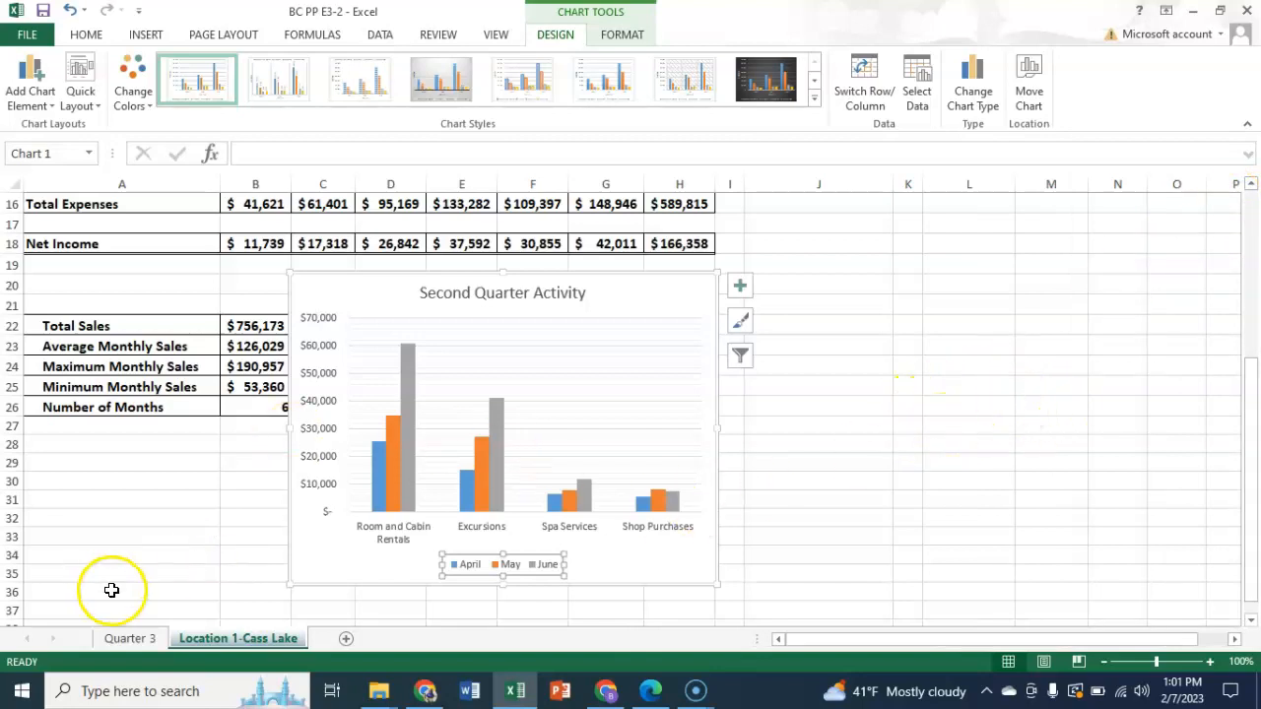
- Change the chart on the Quarter 3 sheet to the recommended Clustered Column type that groups the sales categories by month
click(138, 639)
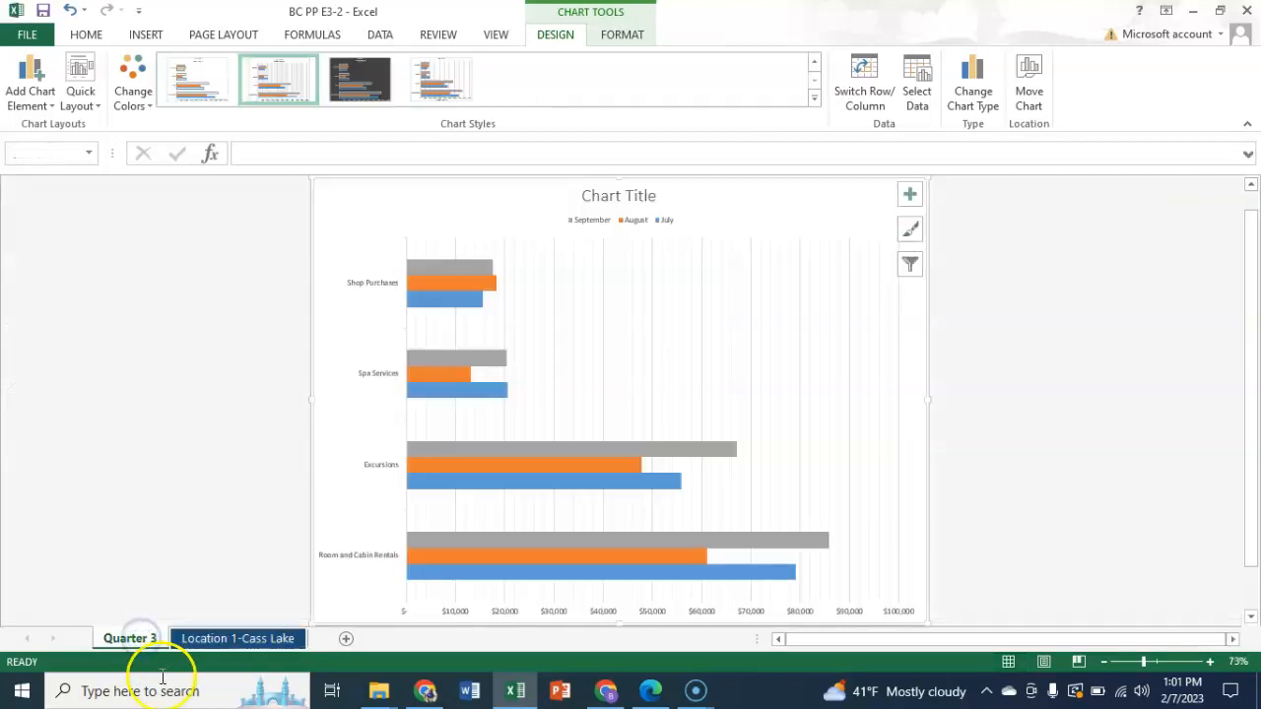
click(741, 332)
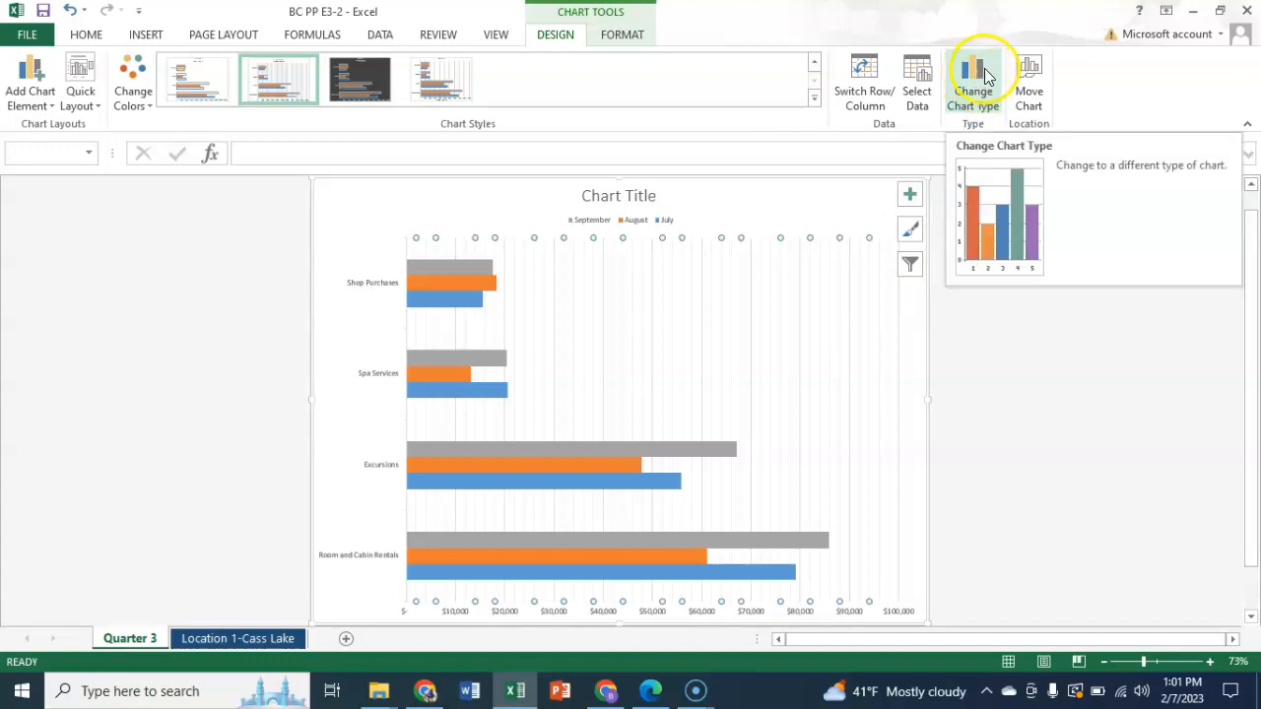
click(986, 75)
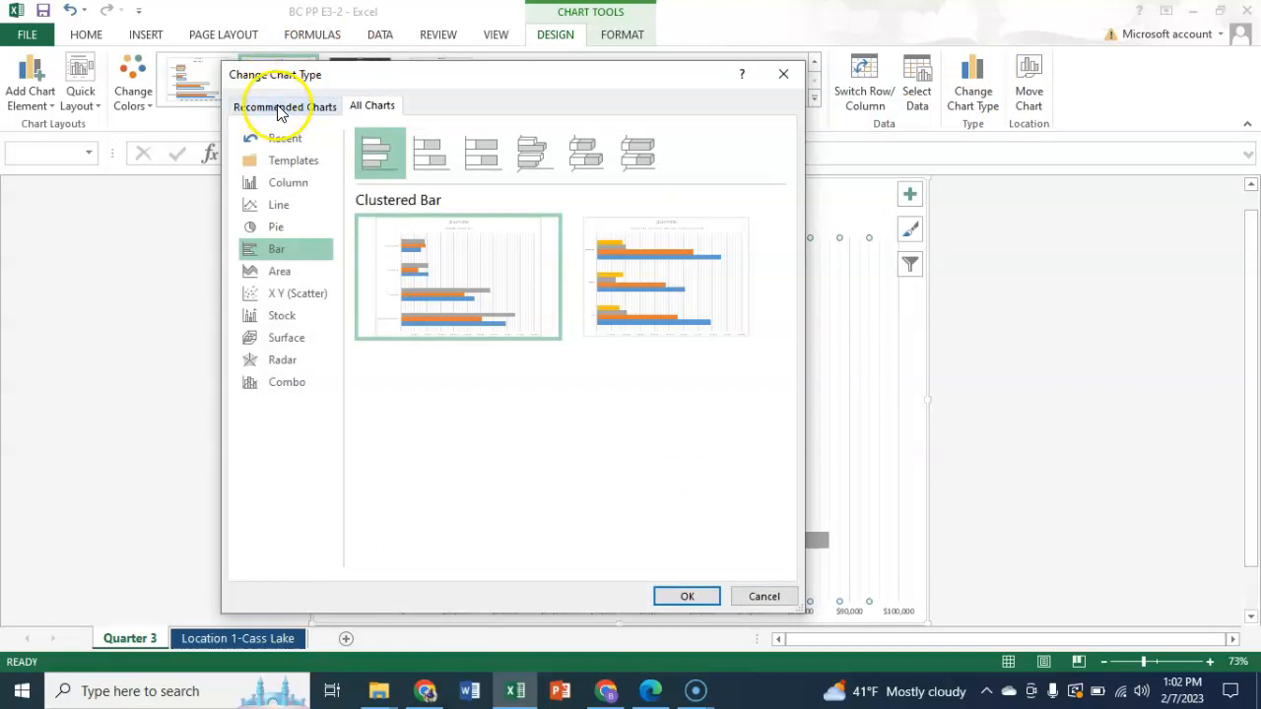
click(279, 109)
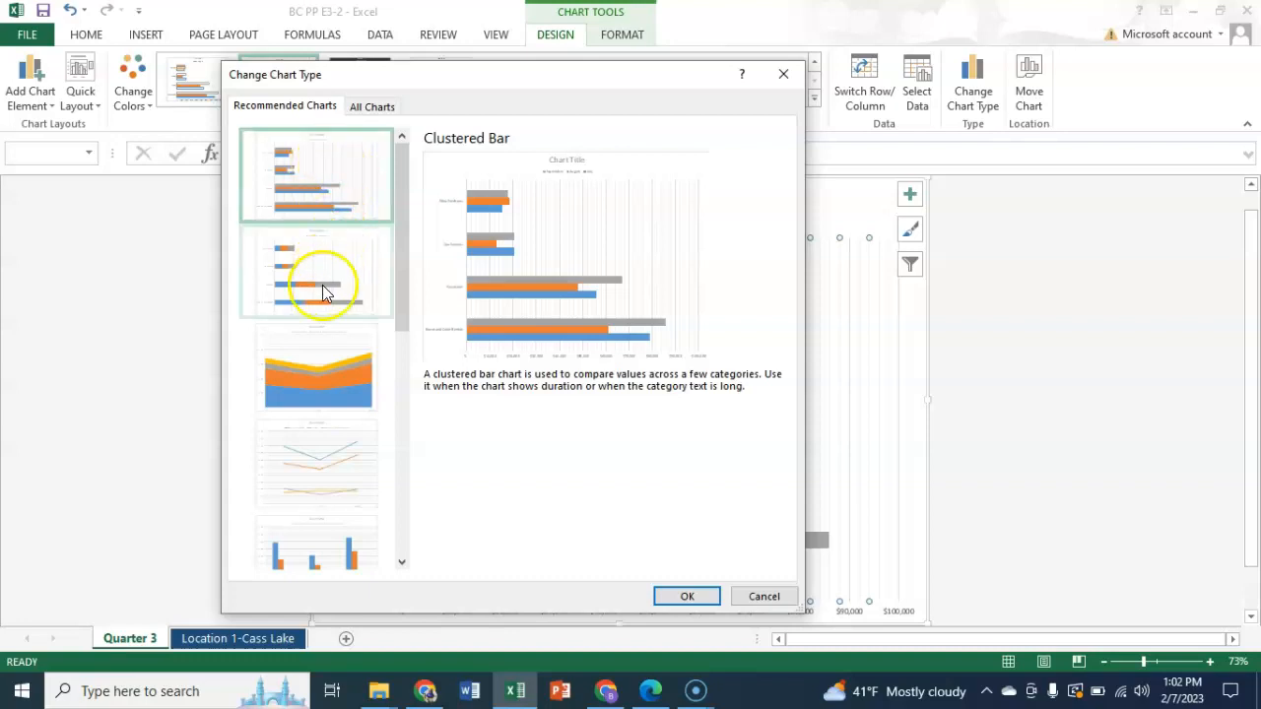
scroll(323, 285, down, 3)
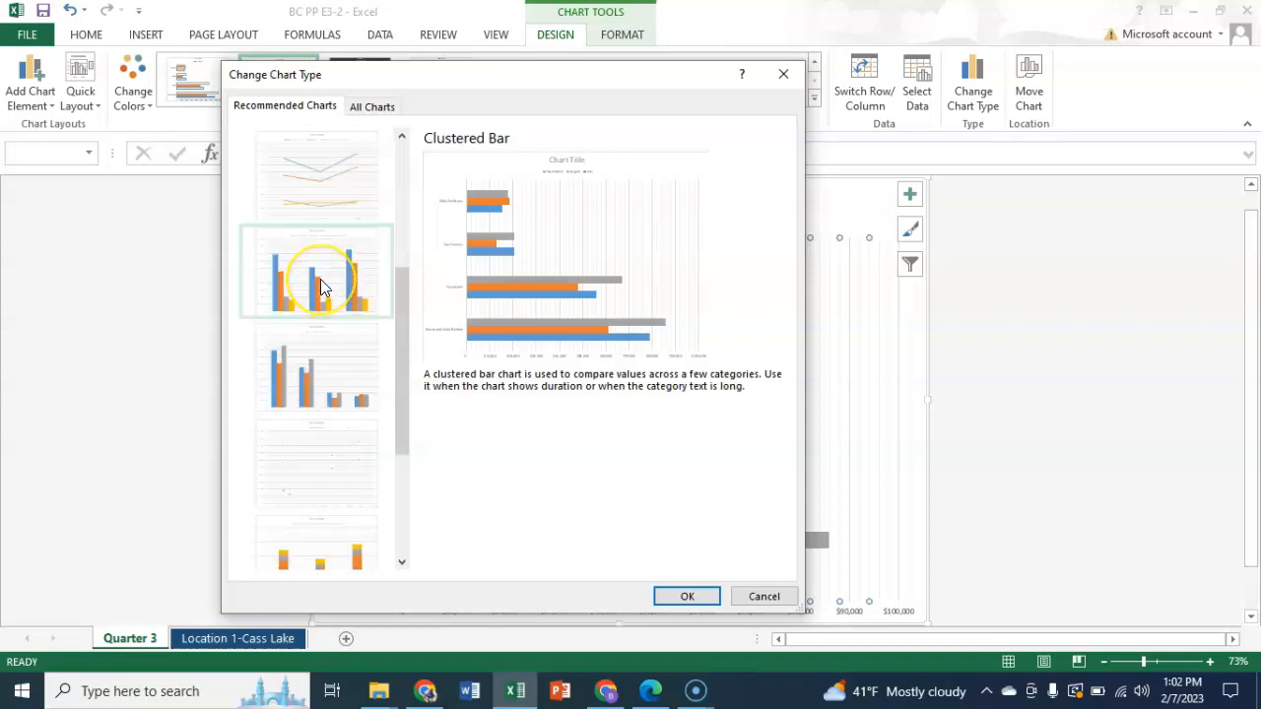
click(323, 287)
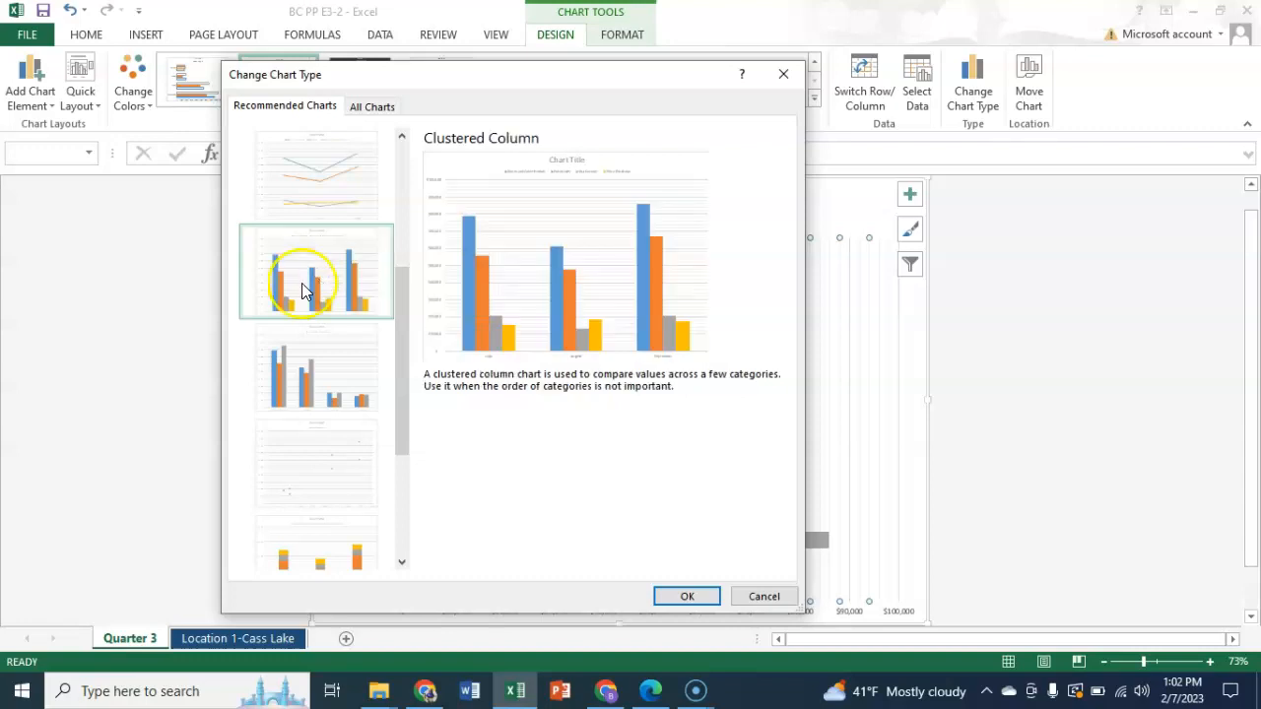
click(682, 596)
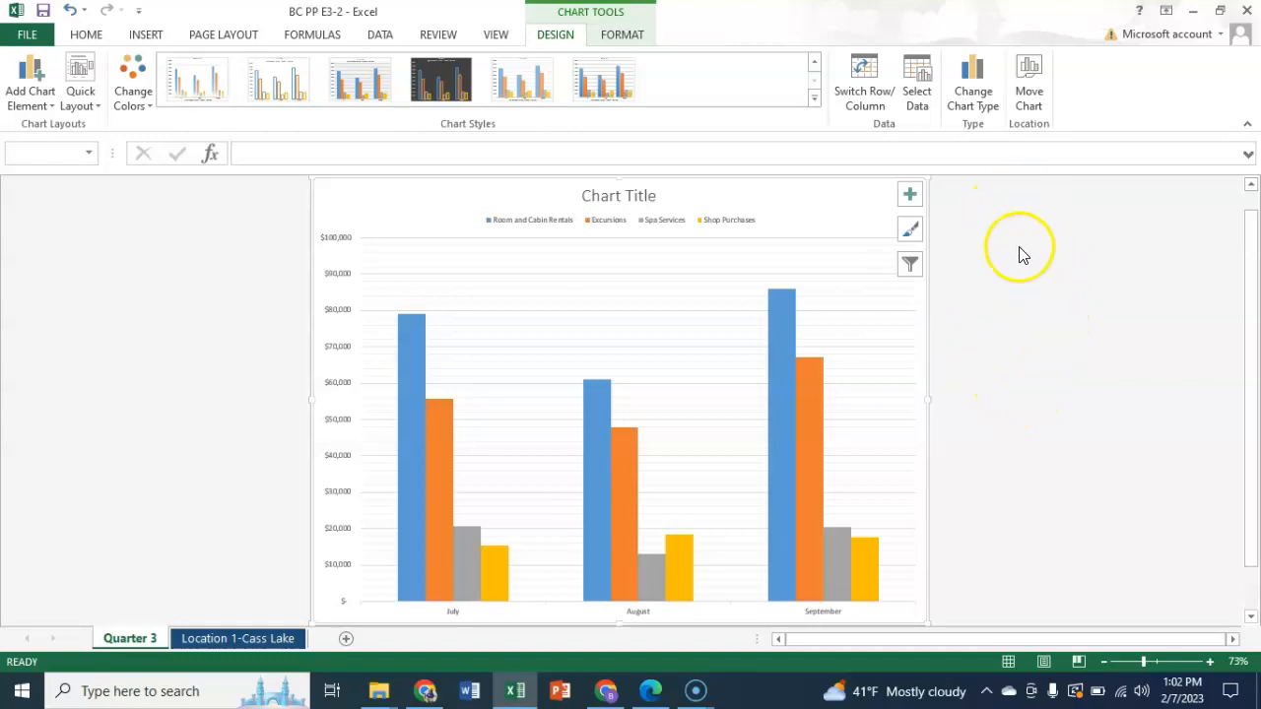
- Filter the Excursions series out of the Quarter 3 chart and deselect the chart
click(910, 263)
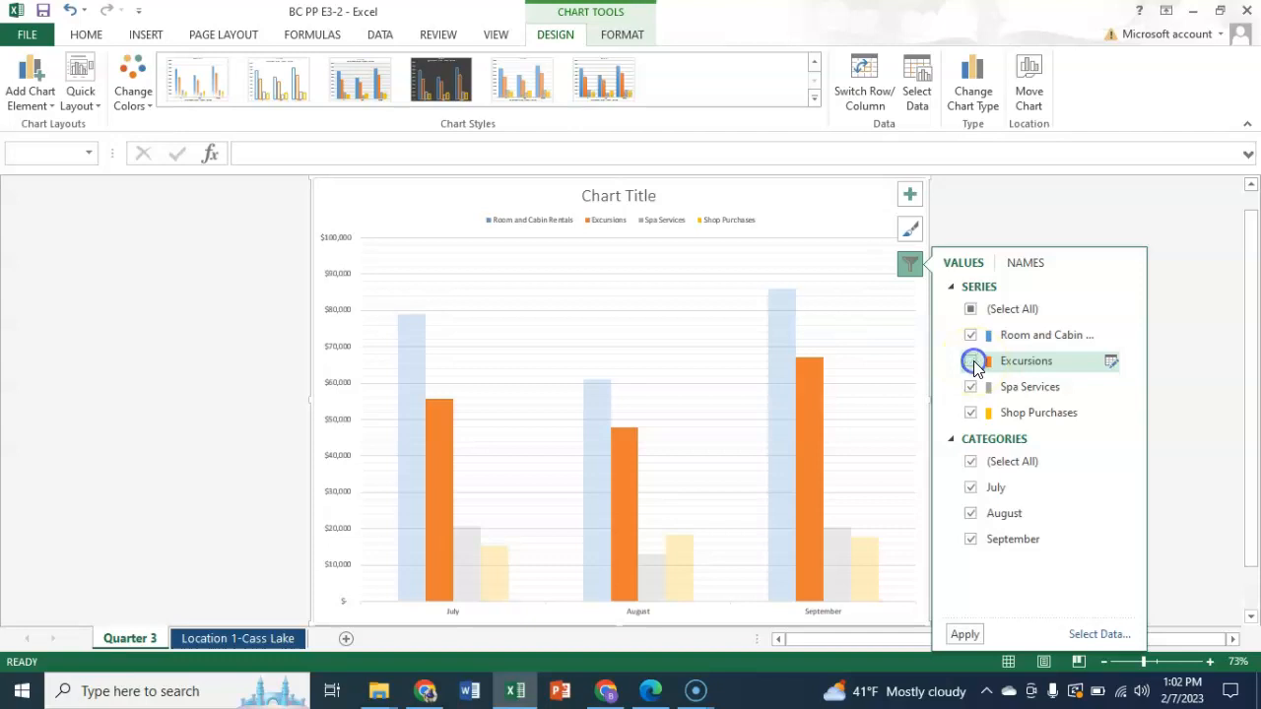
click(966, 634)
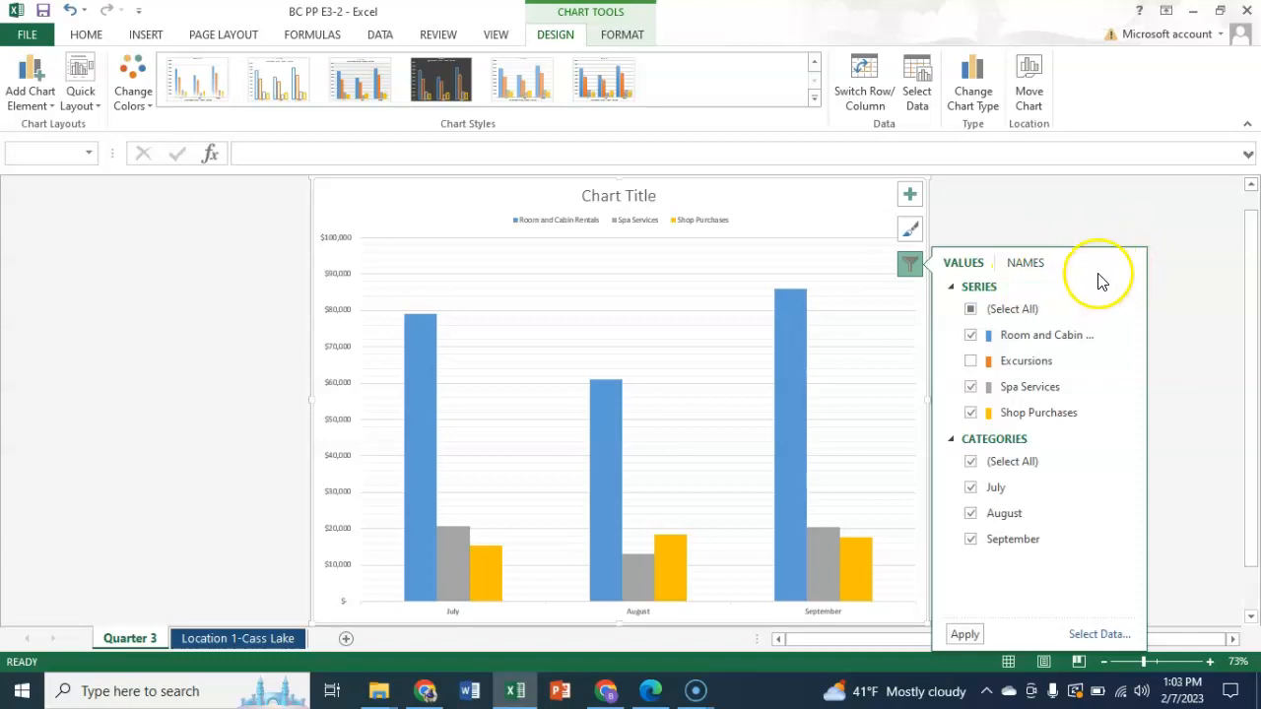
click(872, 421)
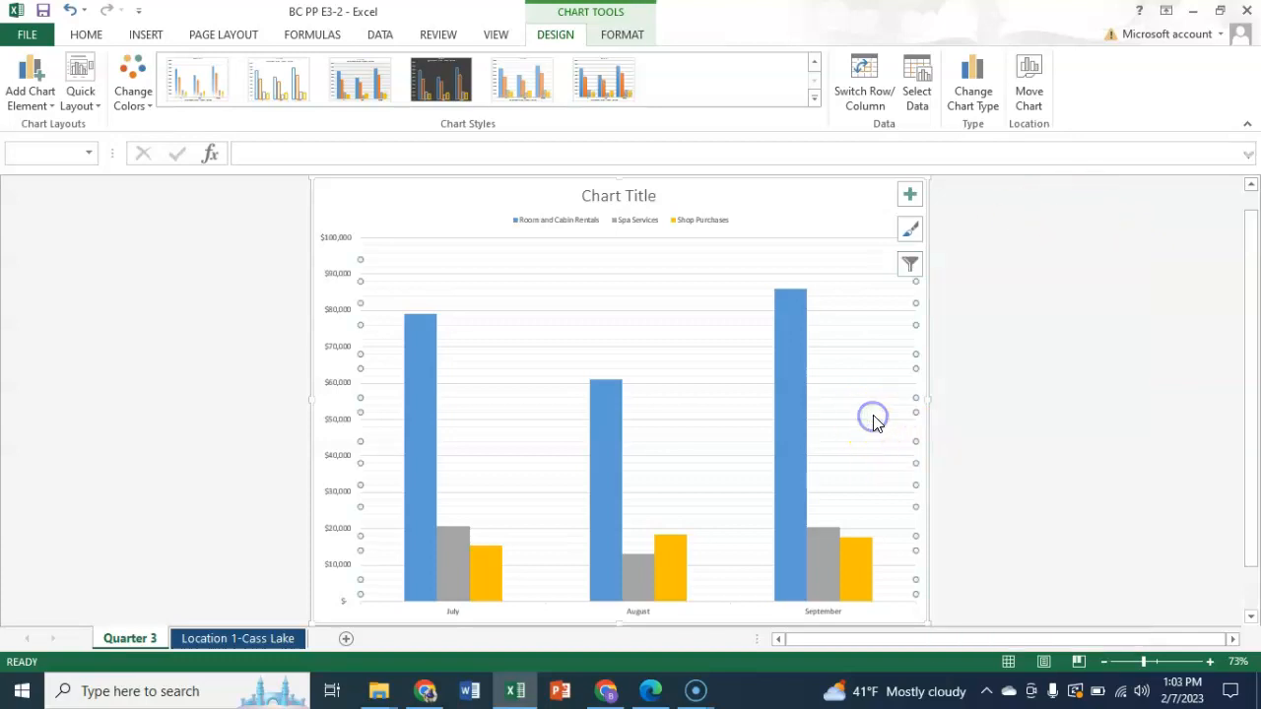
click(1021, 311)
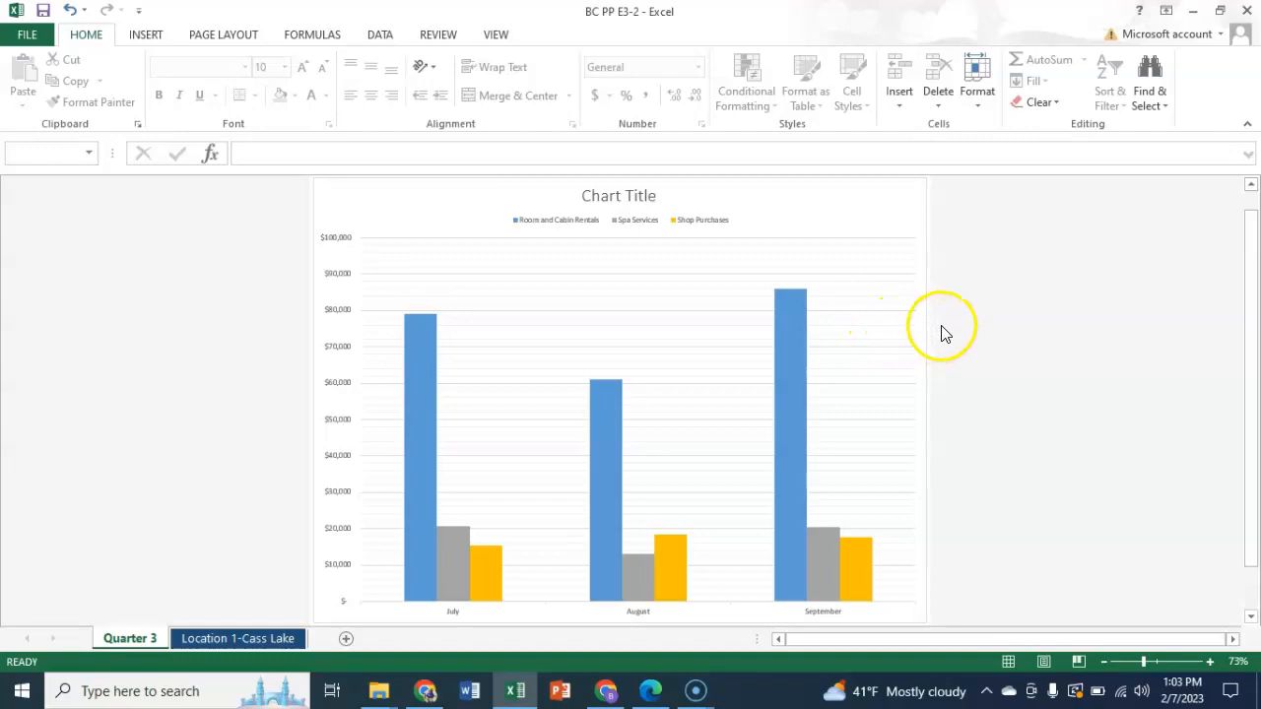
- On the Location 1-Cass Lake sheet, apply the light gold gradient shape style and a black outline to the Second Quarter Activity plot area
click(230, 640)
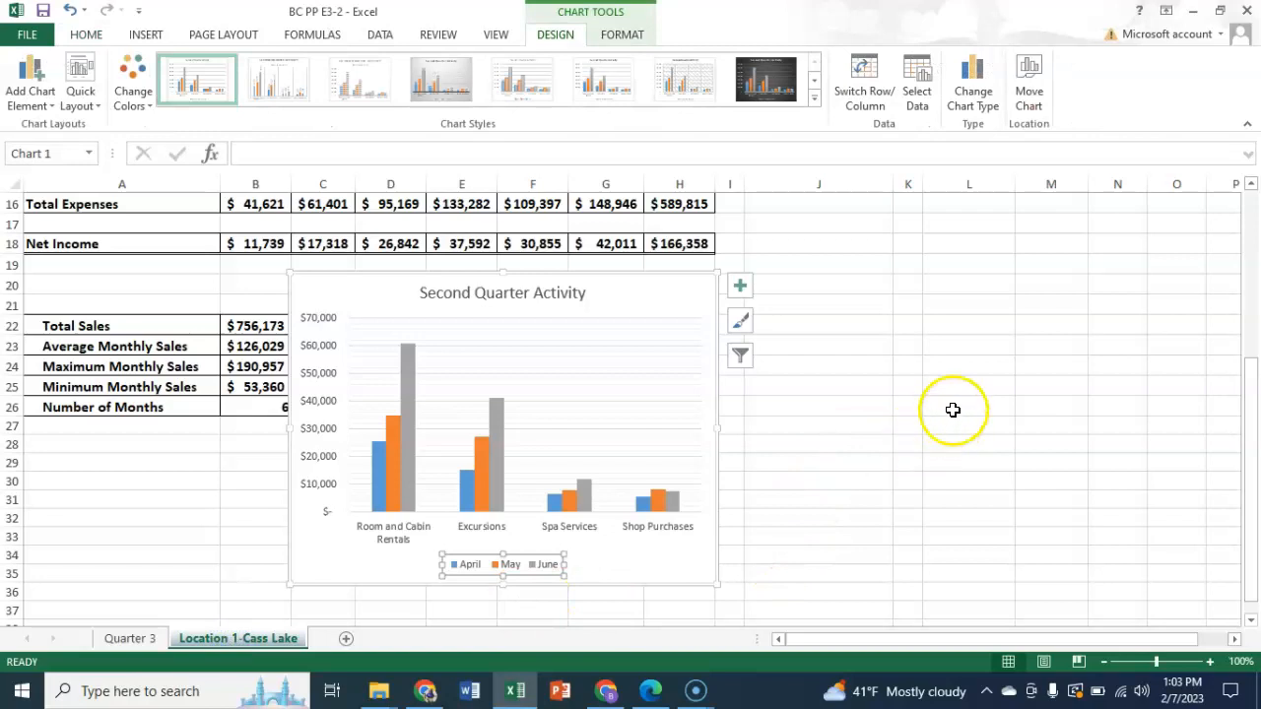
click(687, 289)
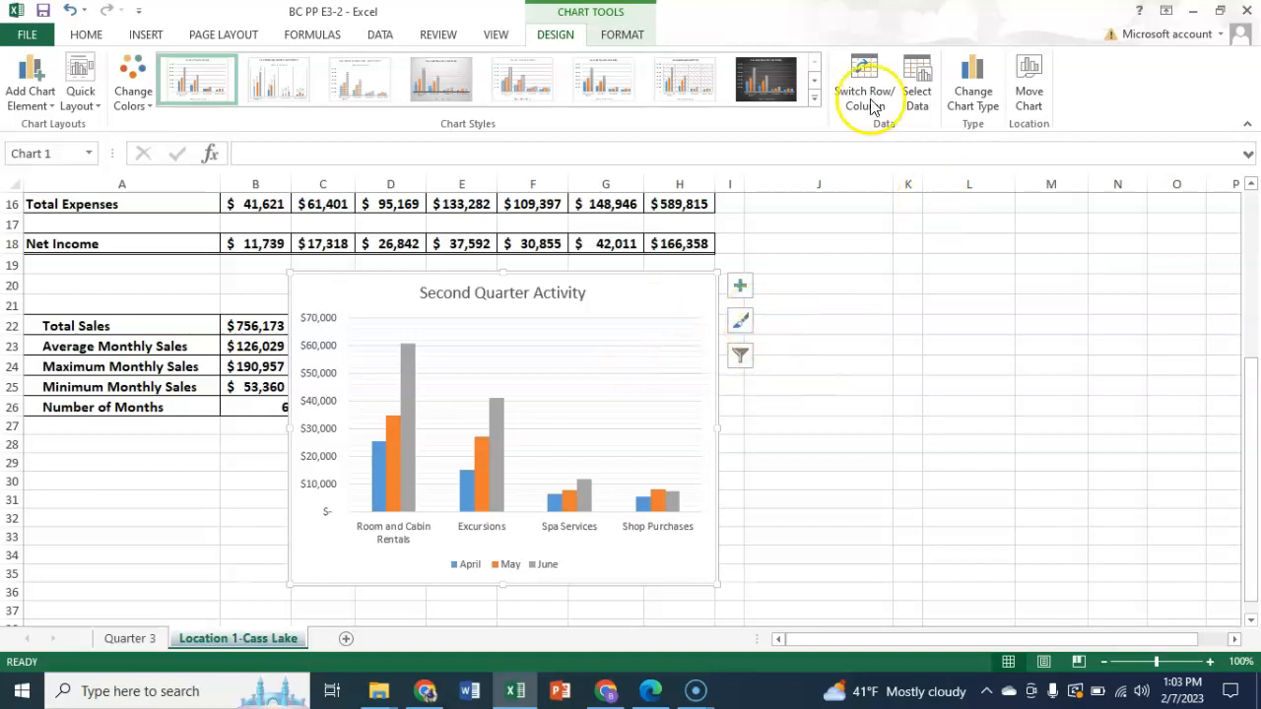
click(618, 38)
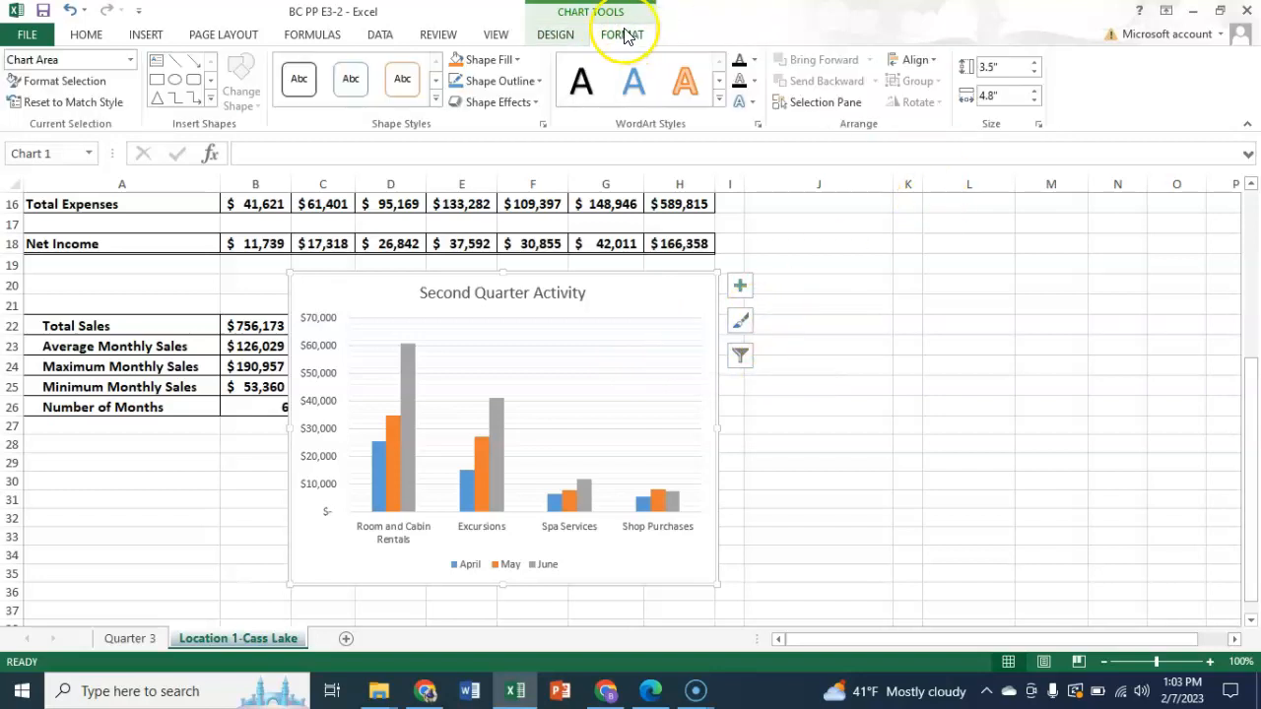
click(131, 61)
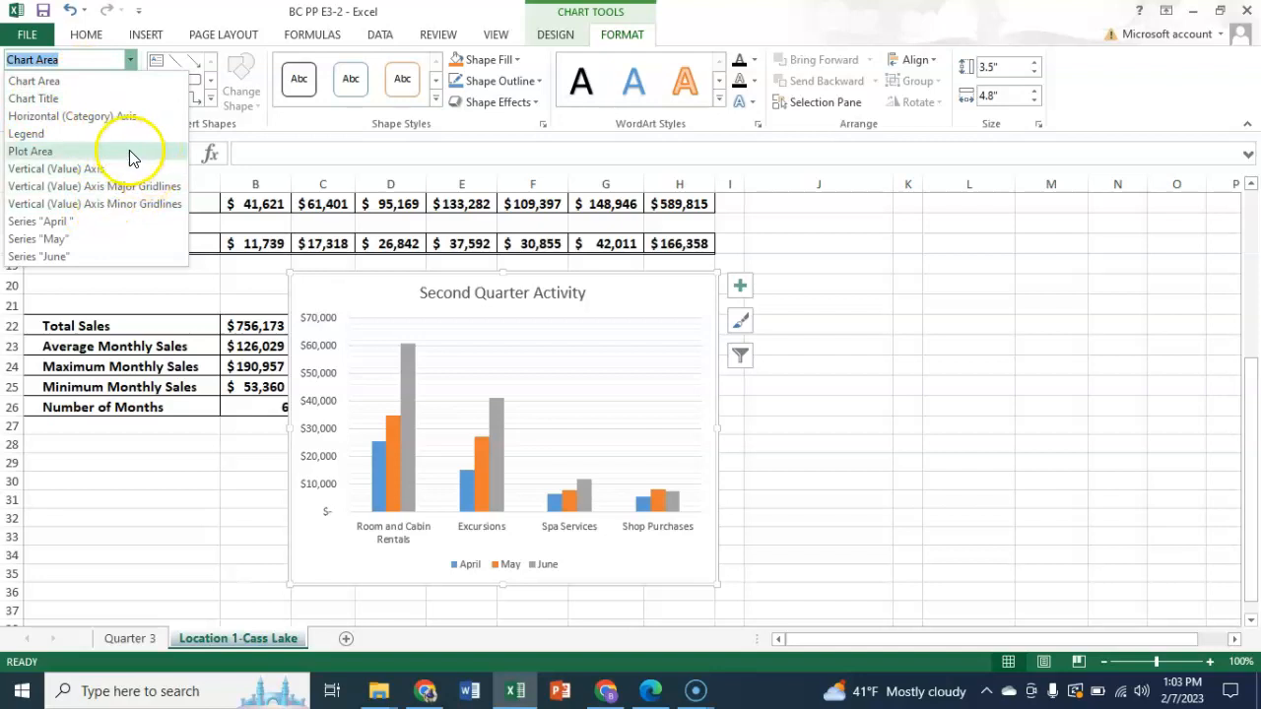
click(40, 152)
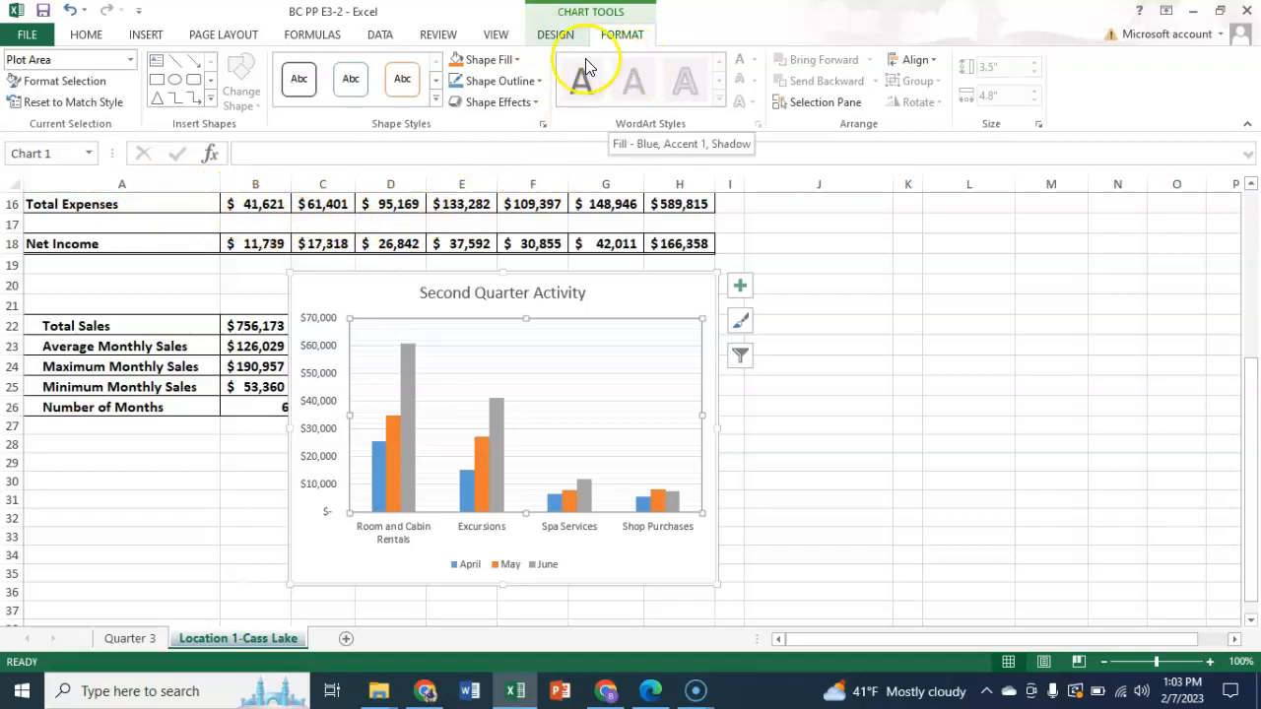
click(435, 102)
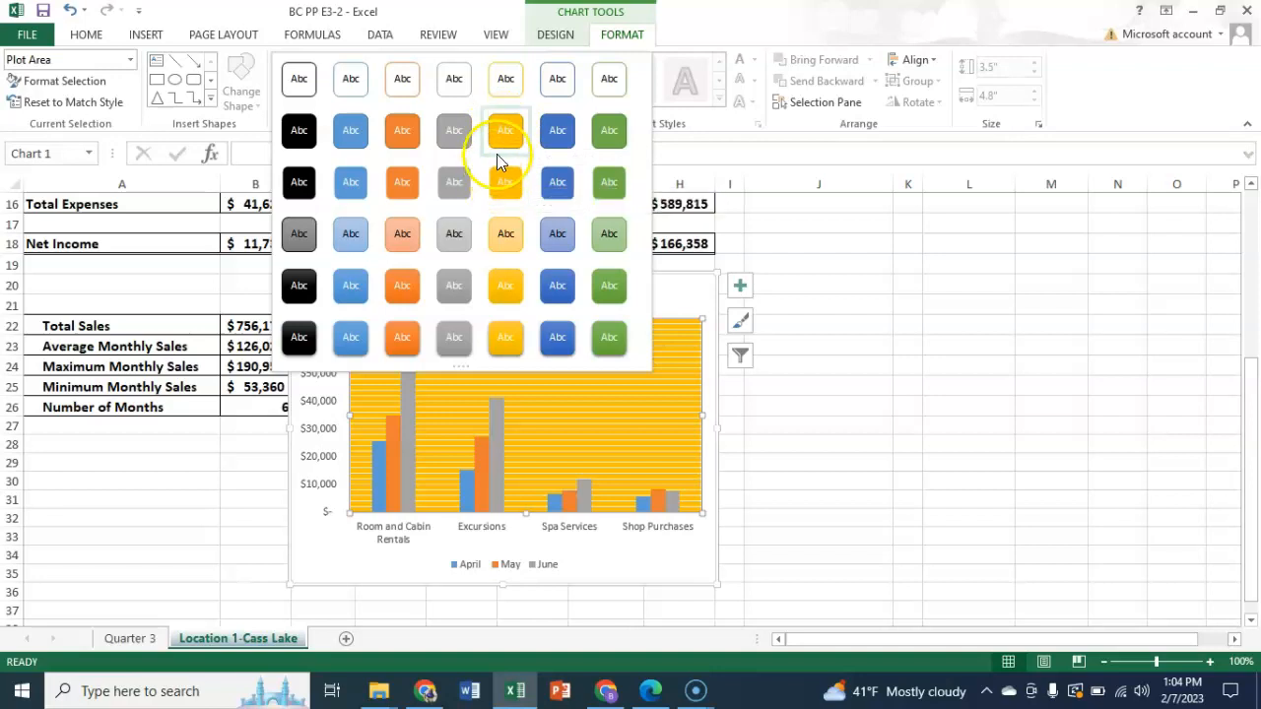
click(507, 236)
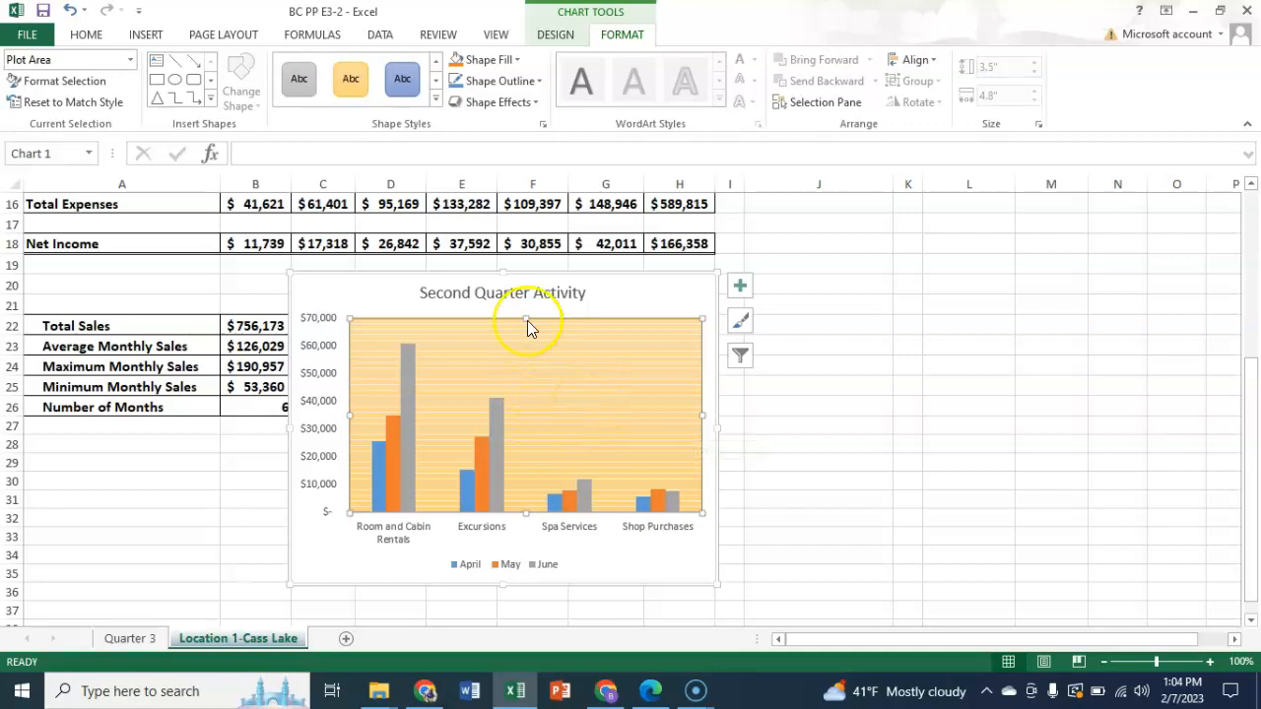
click(540, 82)
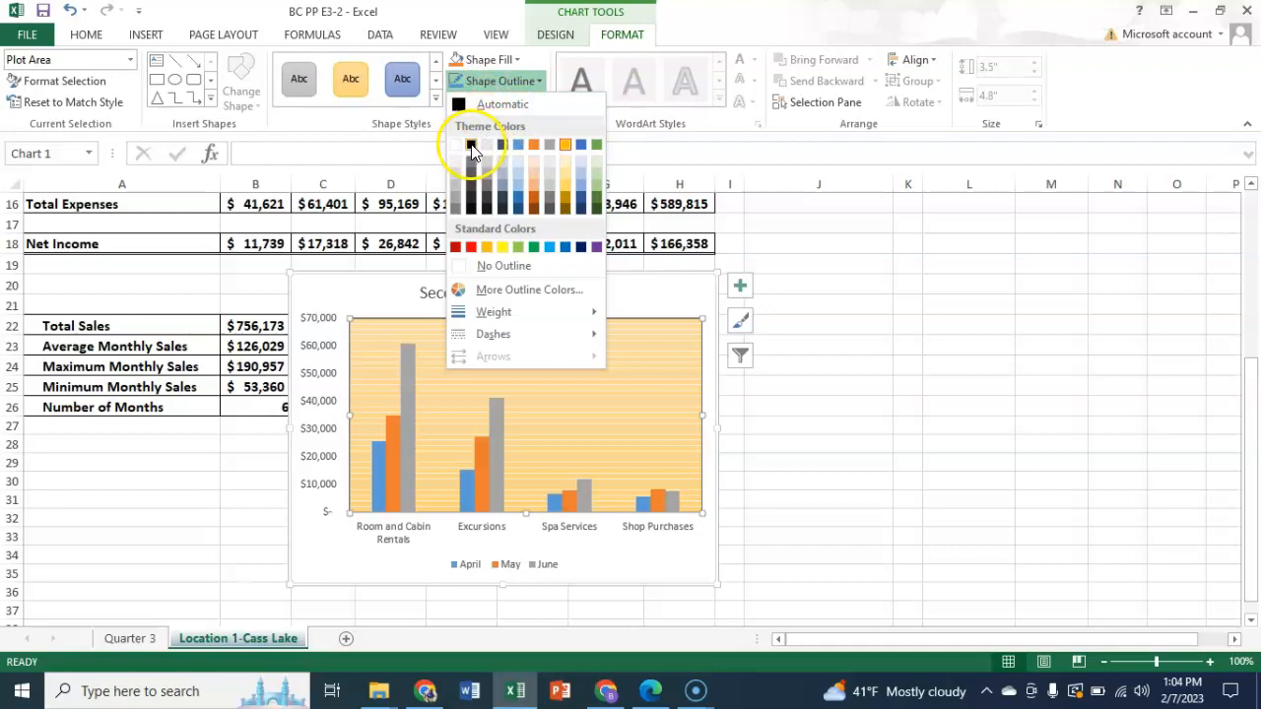
click(470, 147)
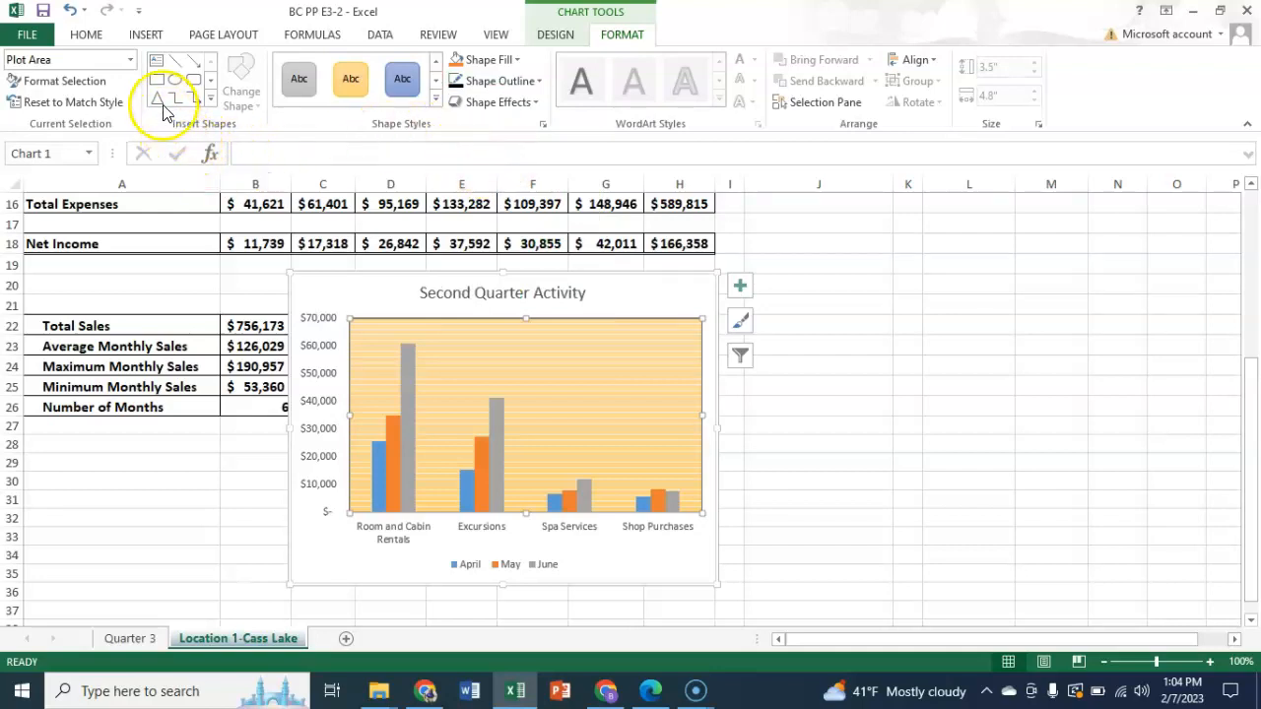
- Give the vertical axis major gridlines of the Second Quarter Activity chart a black outline
click(130, 60)
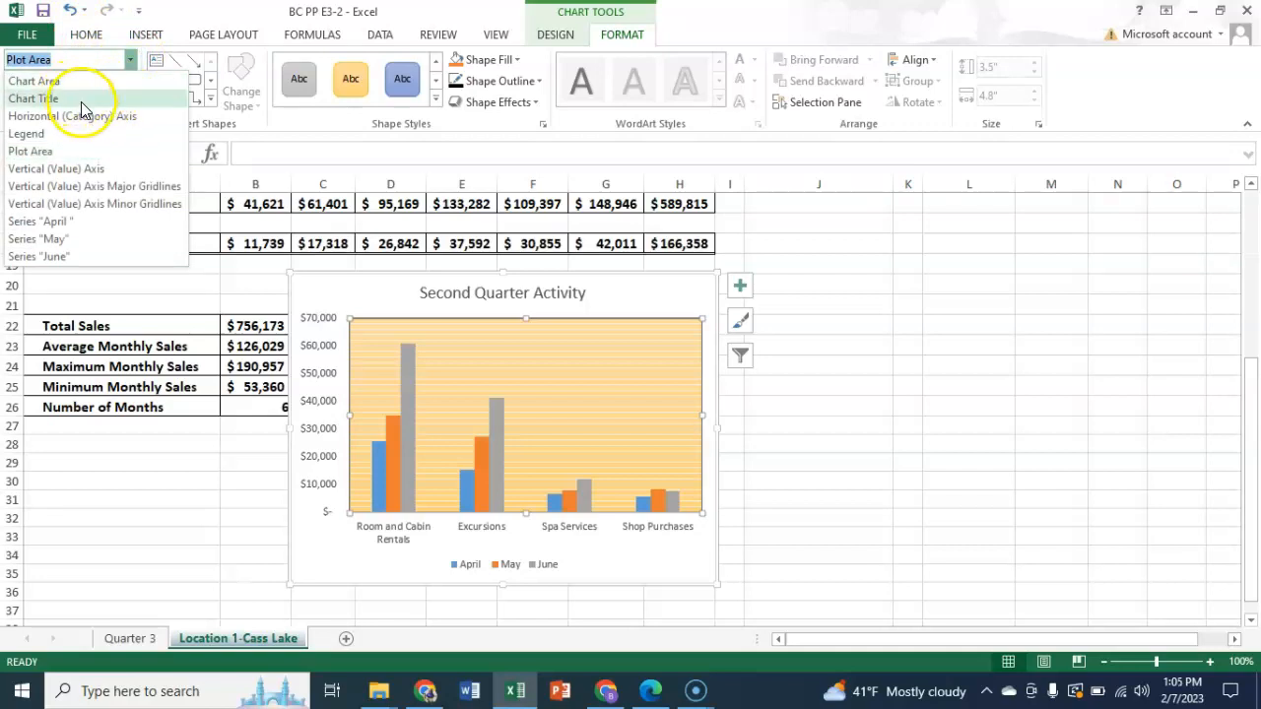
click(91, 187)
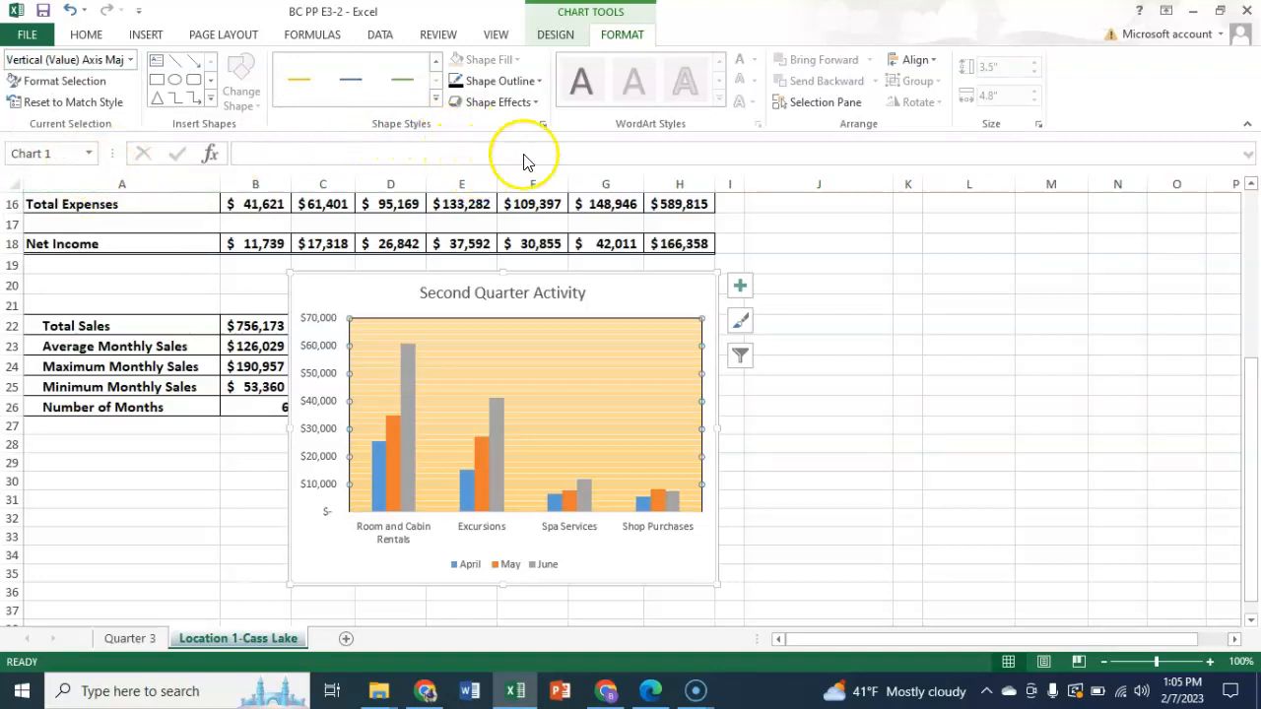
click(539, 82)
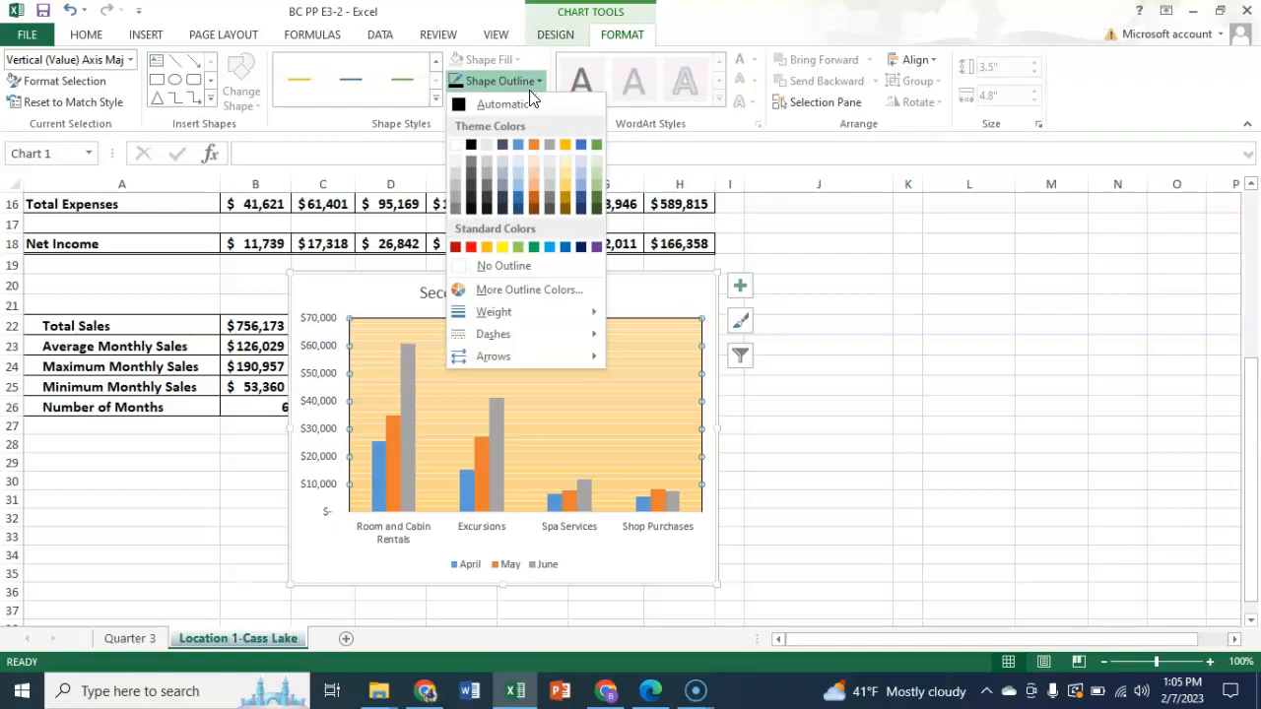
click(471, 146)
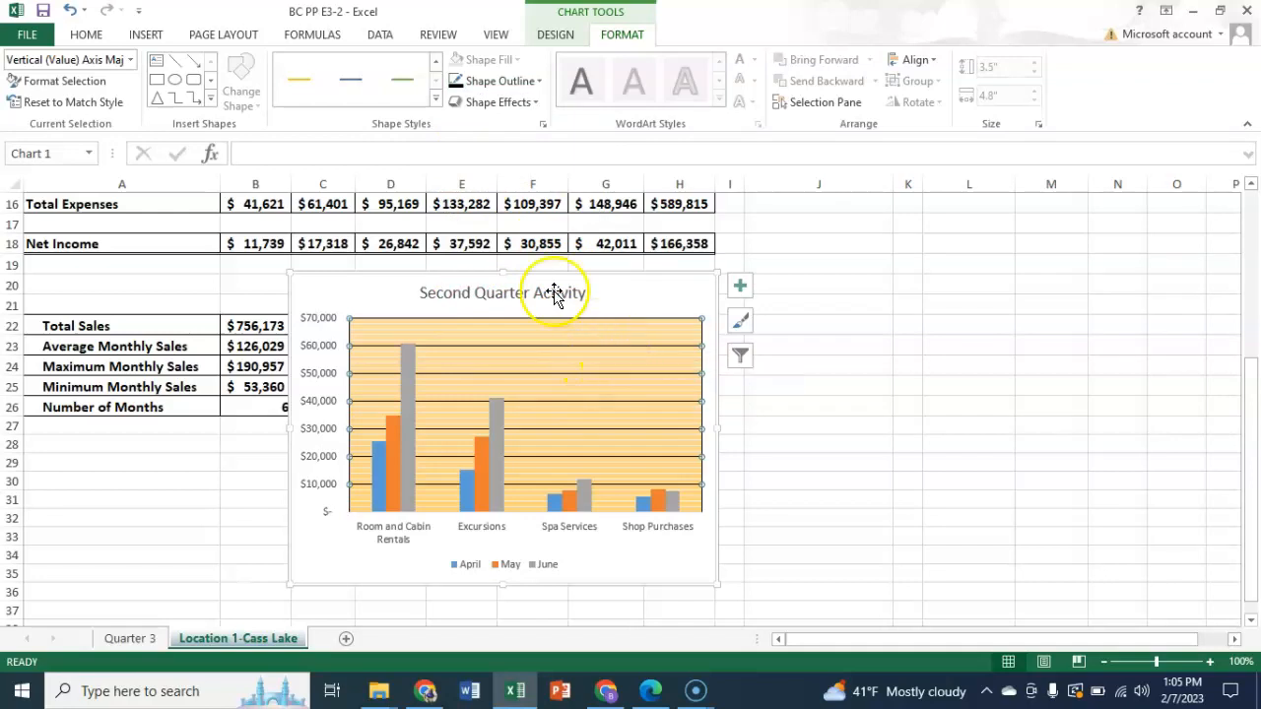
- Give the vertical axis minor gridlines of the Second Quarter Activity chart a black outline and deselect the chart
click(131, 61)
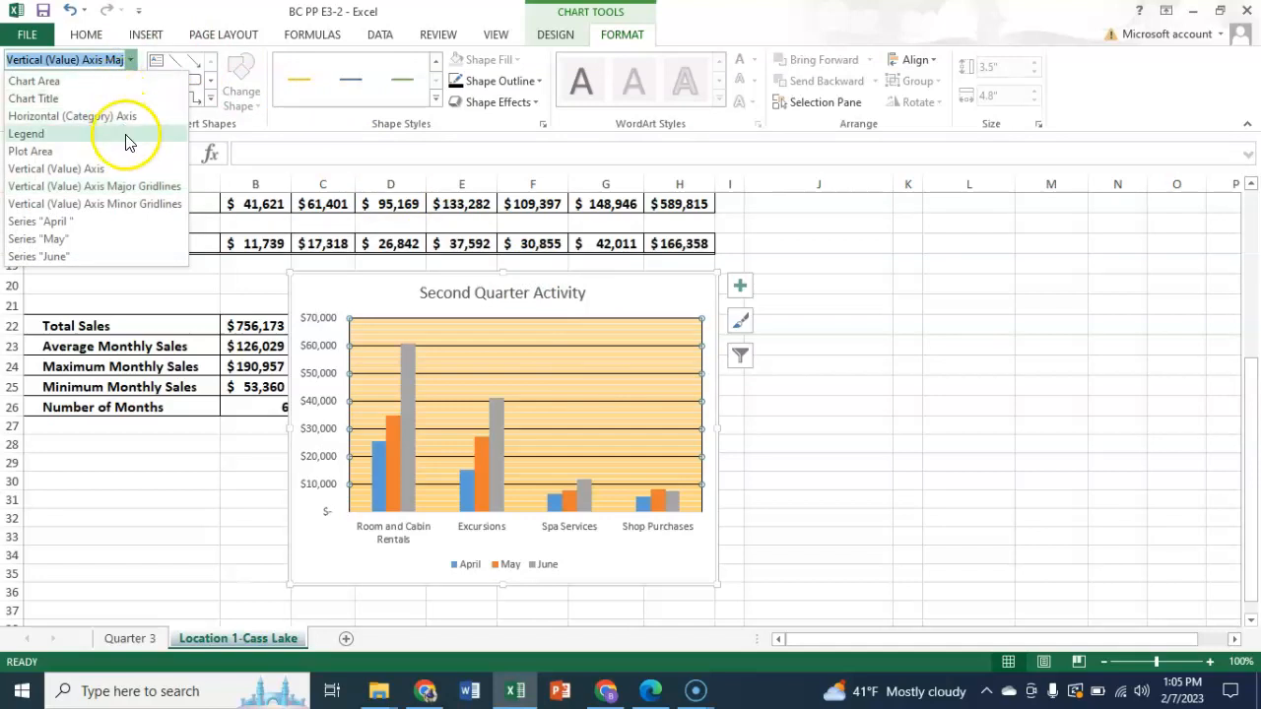
click(113, 204)
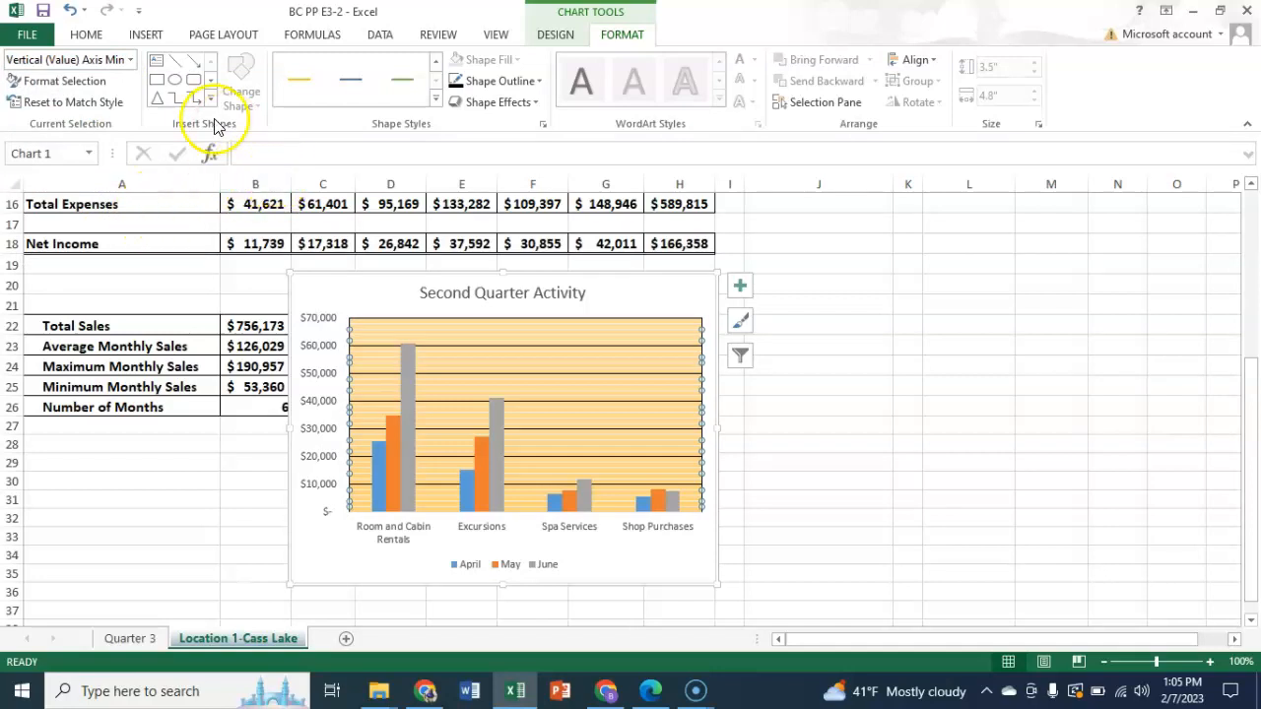
click(538, 82)
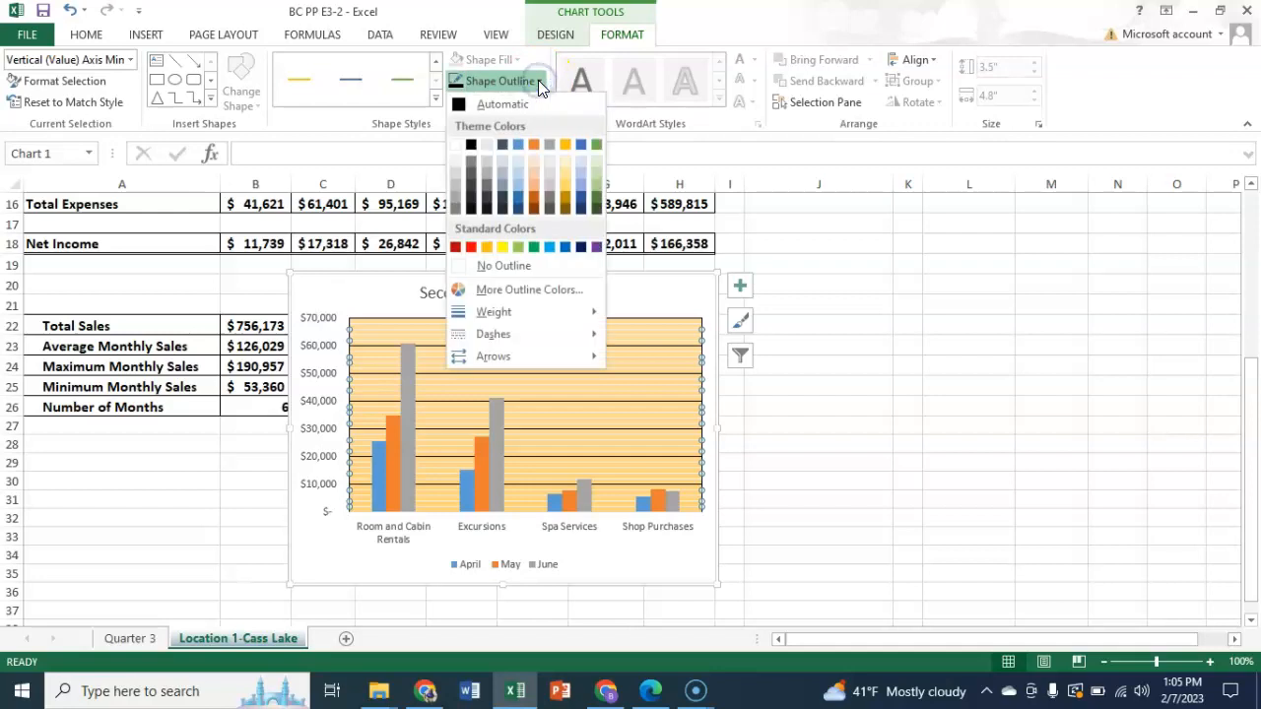
click(471, 146)
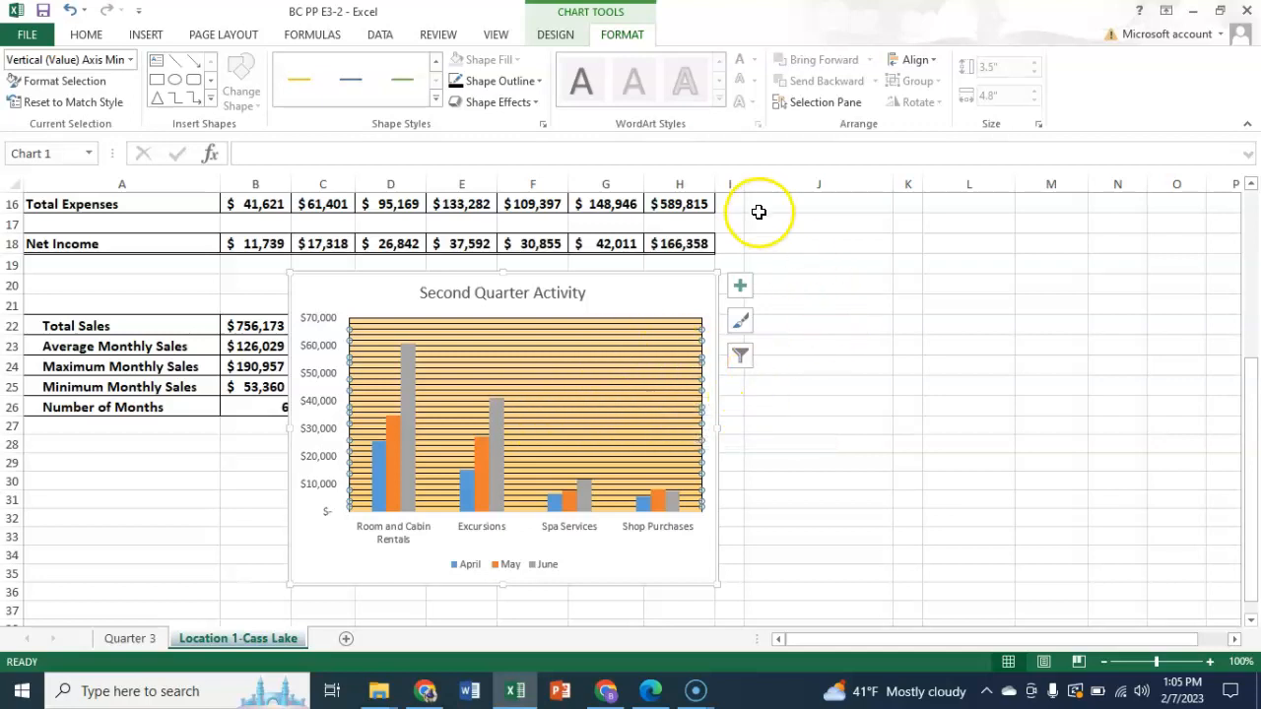
click(803, 225)
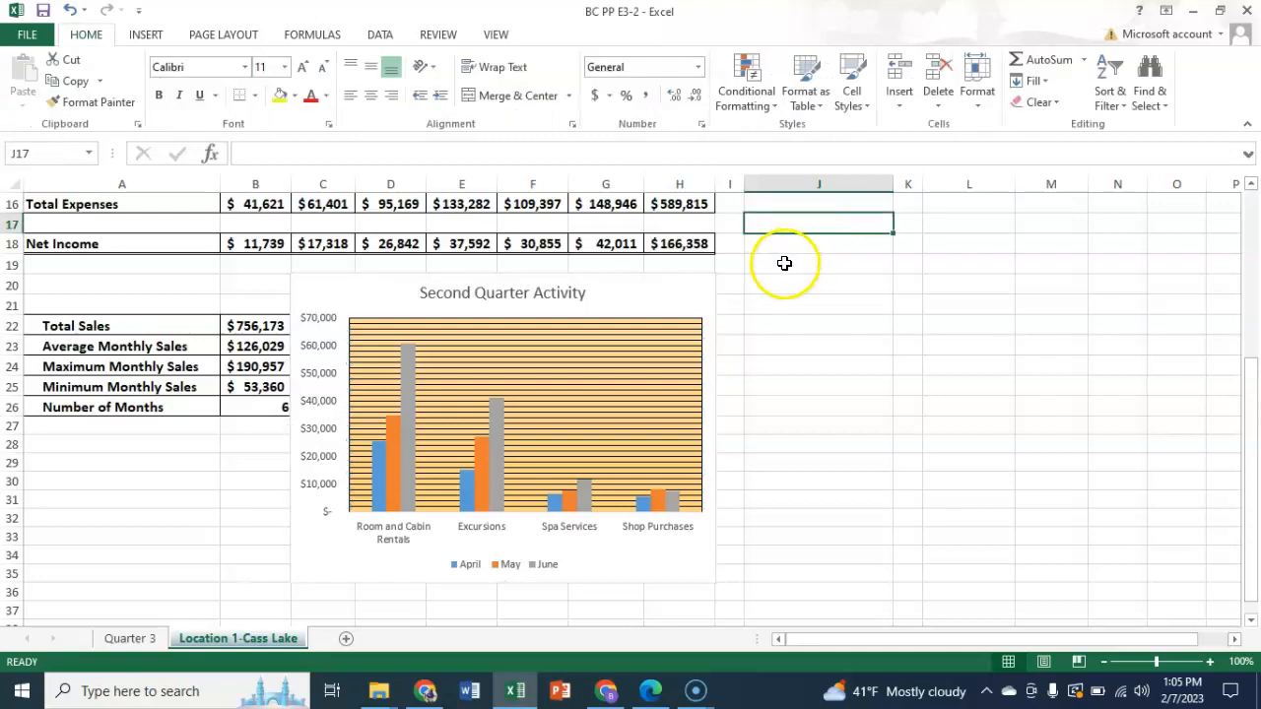
- Apply a black outline to the chart area of the Second Quarter Activity chart and deselect it
click(667, 280)
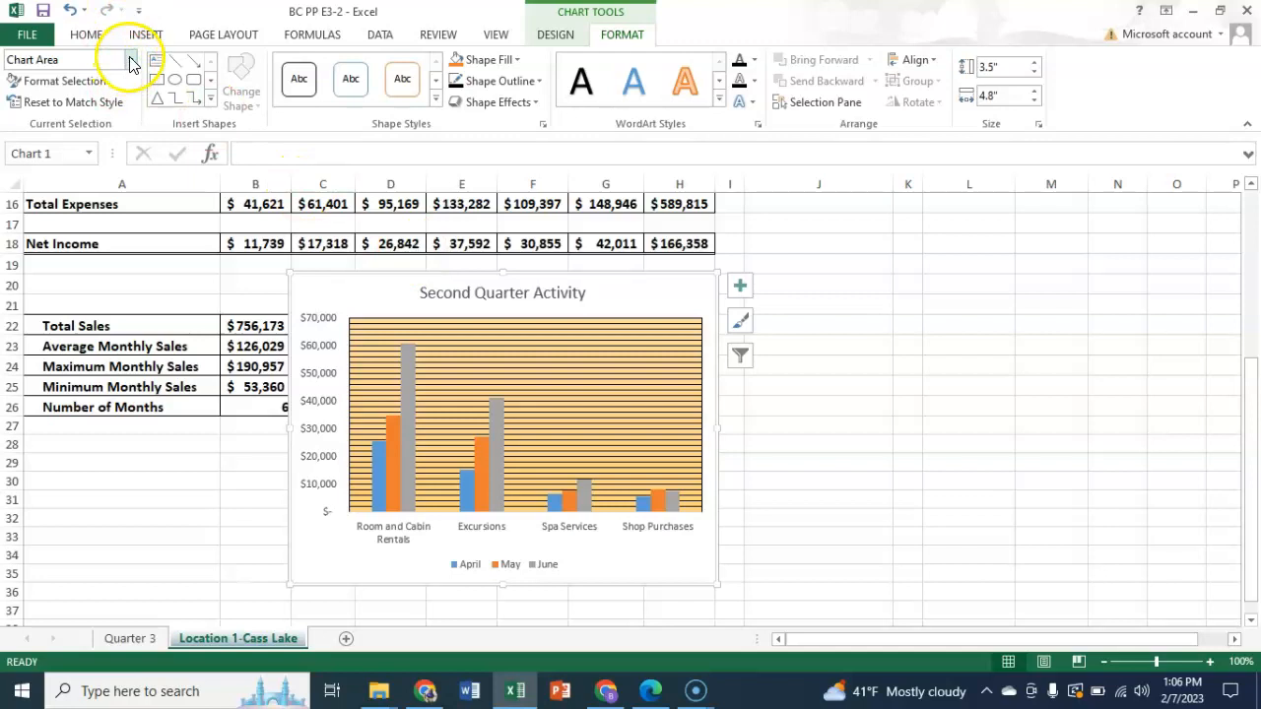
click(131, 62)
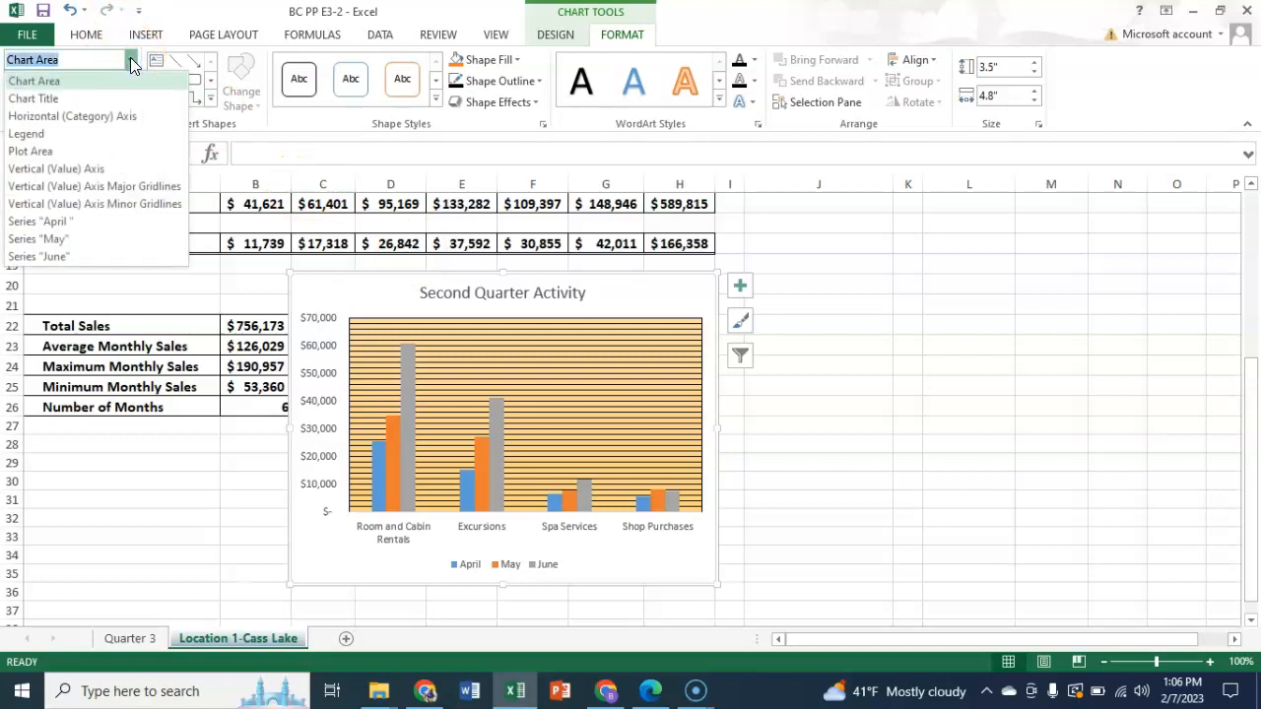
click(54, 85)
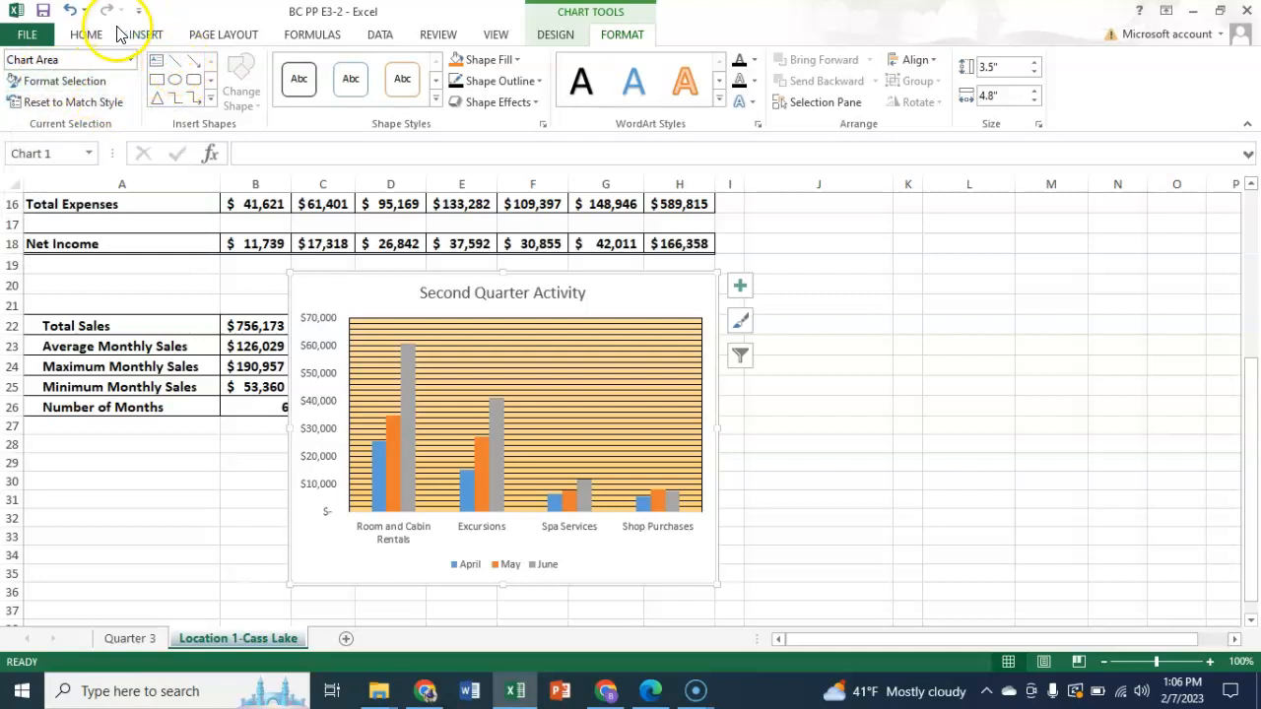
click(539, 90)
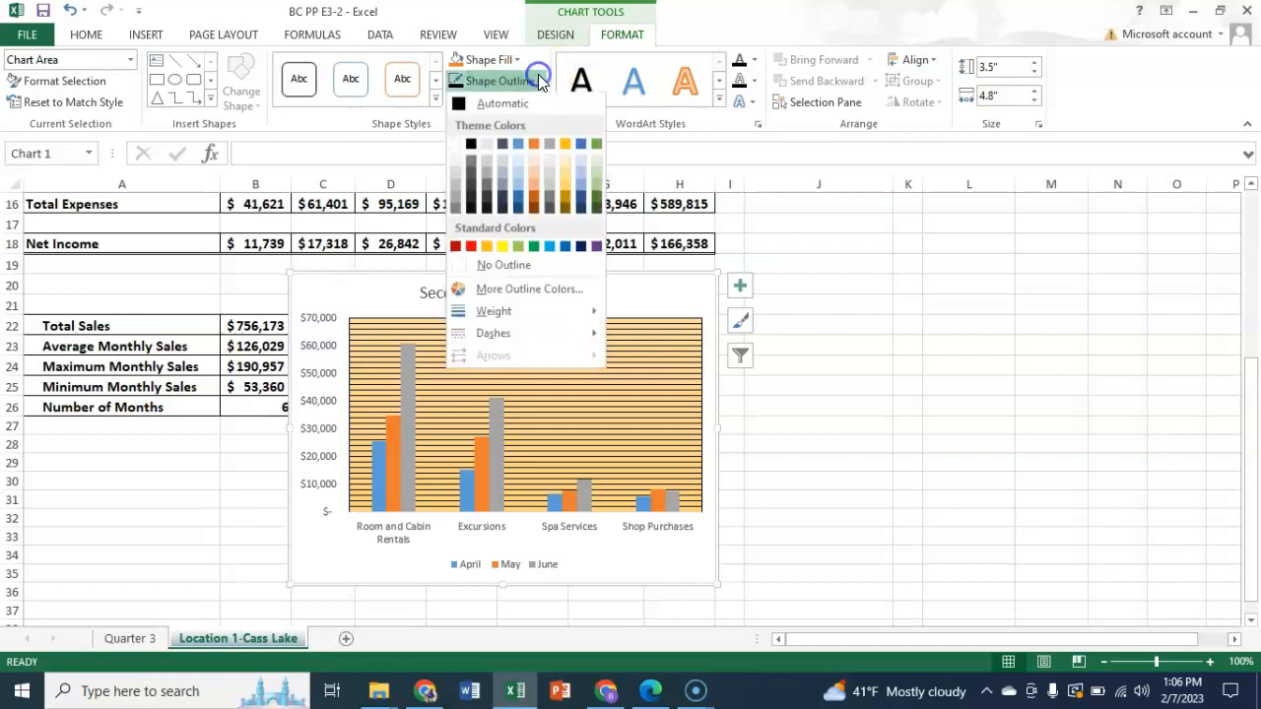
click(471, 146)
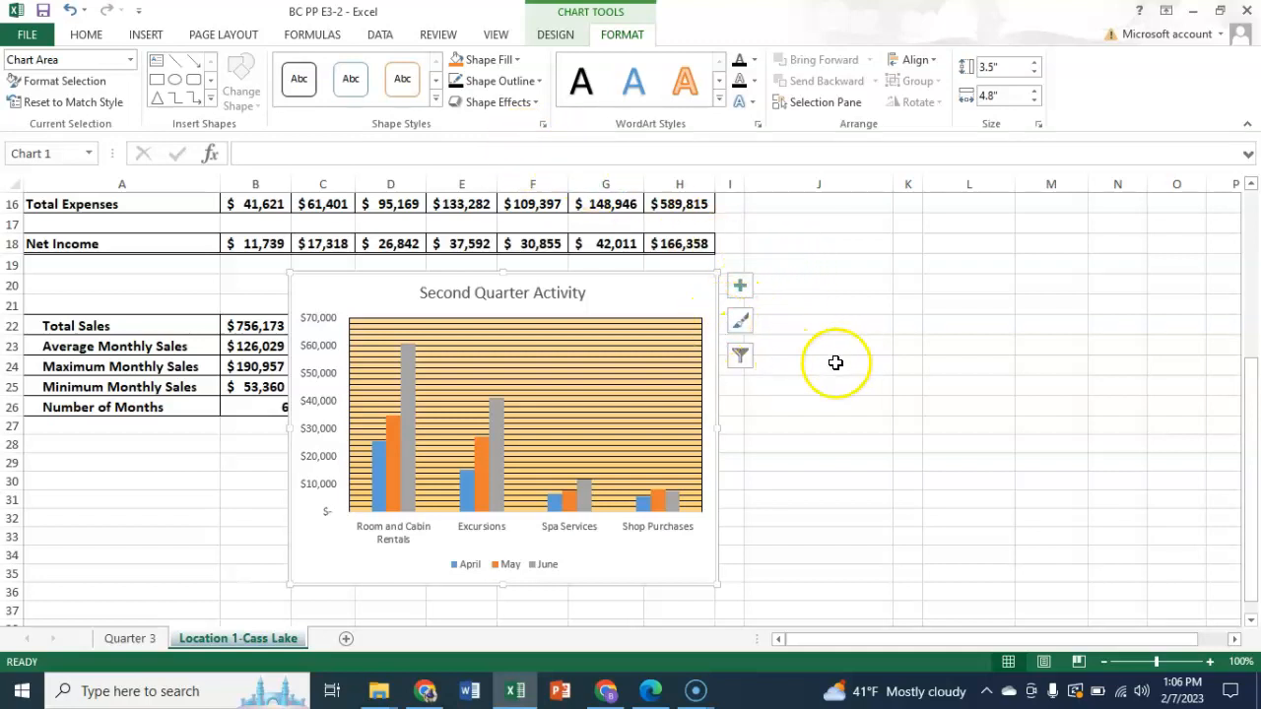
drag(832, 352, 825, 361)
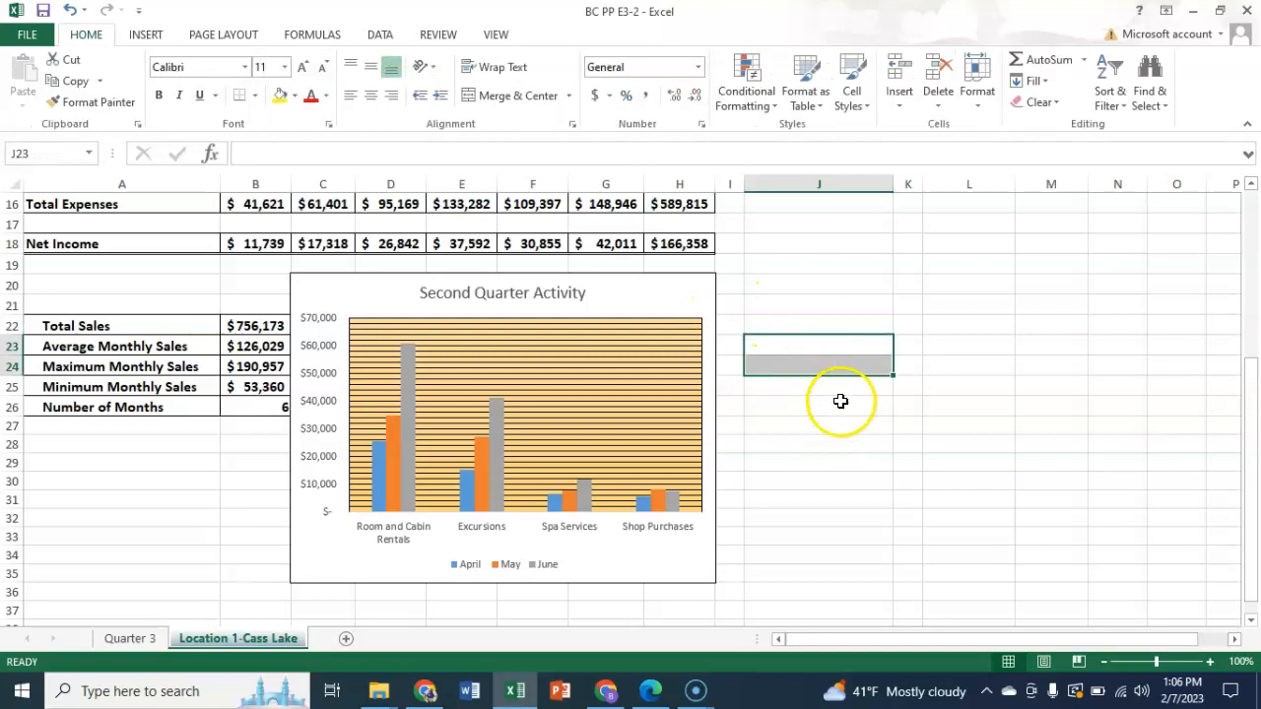
- On the Quarter 3 sheet, set the July column of Room and Cabin Rentals to a picture or texture fill
click(129, 637)
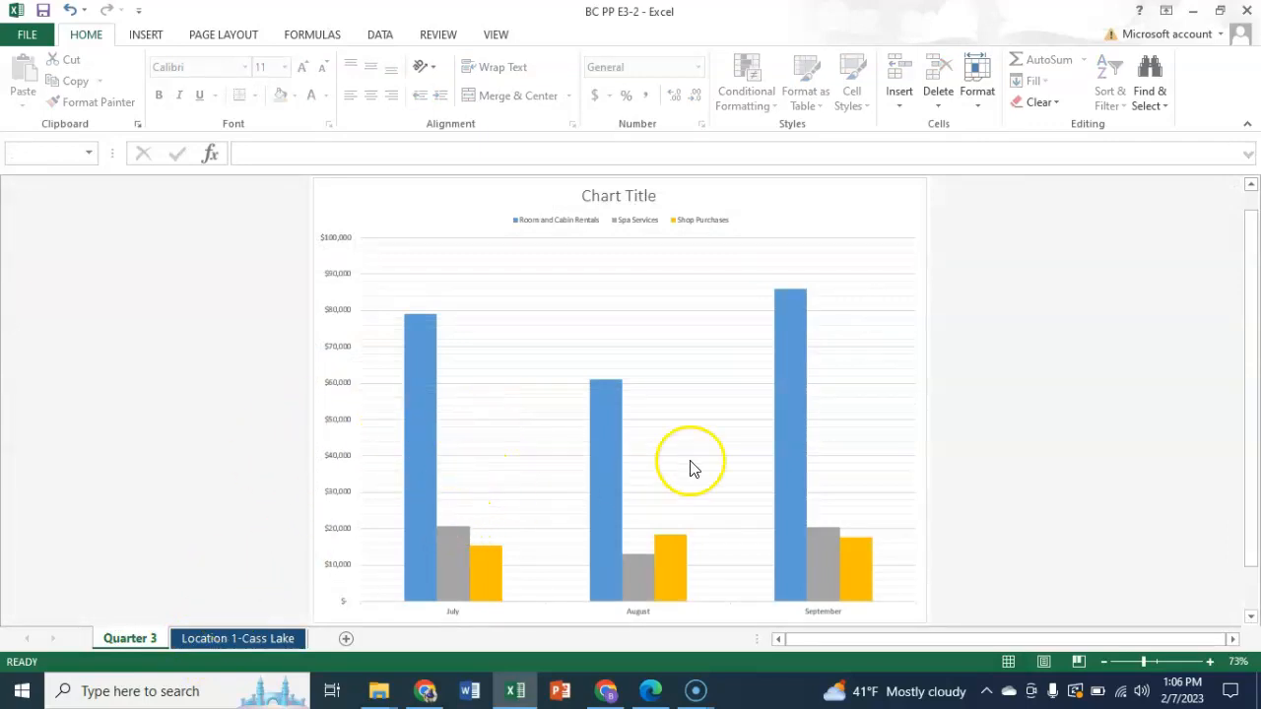
scroll(748, 448, down, 1)
mouse_move(802, 439)
scroll(798, 441, up, 1)
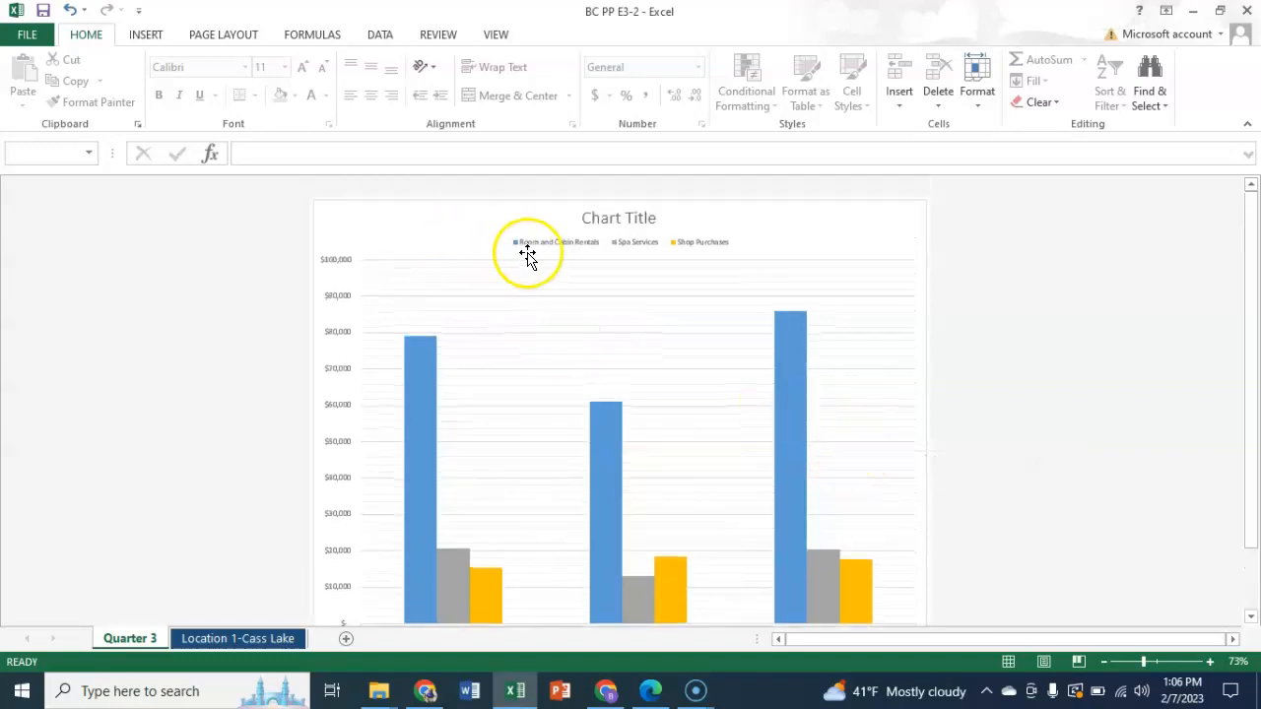
click(416, 367)
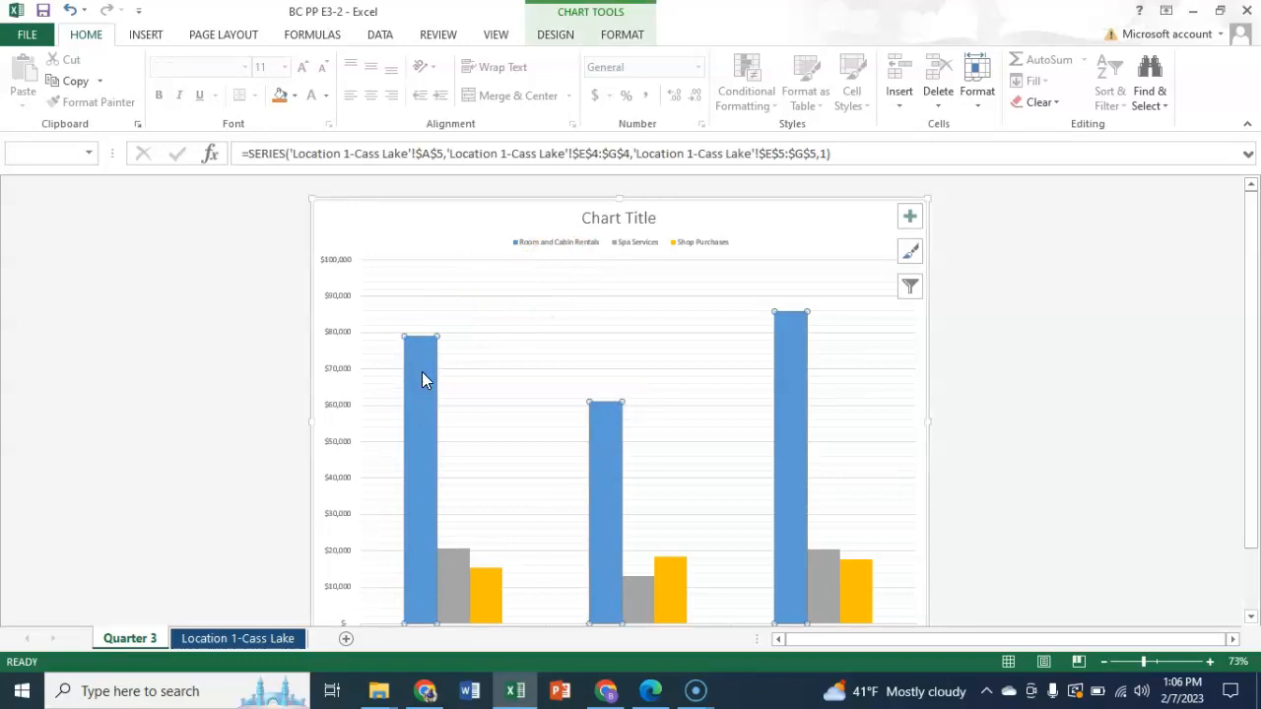
double_click(422, 371)
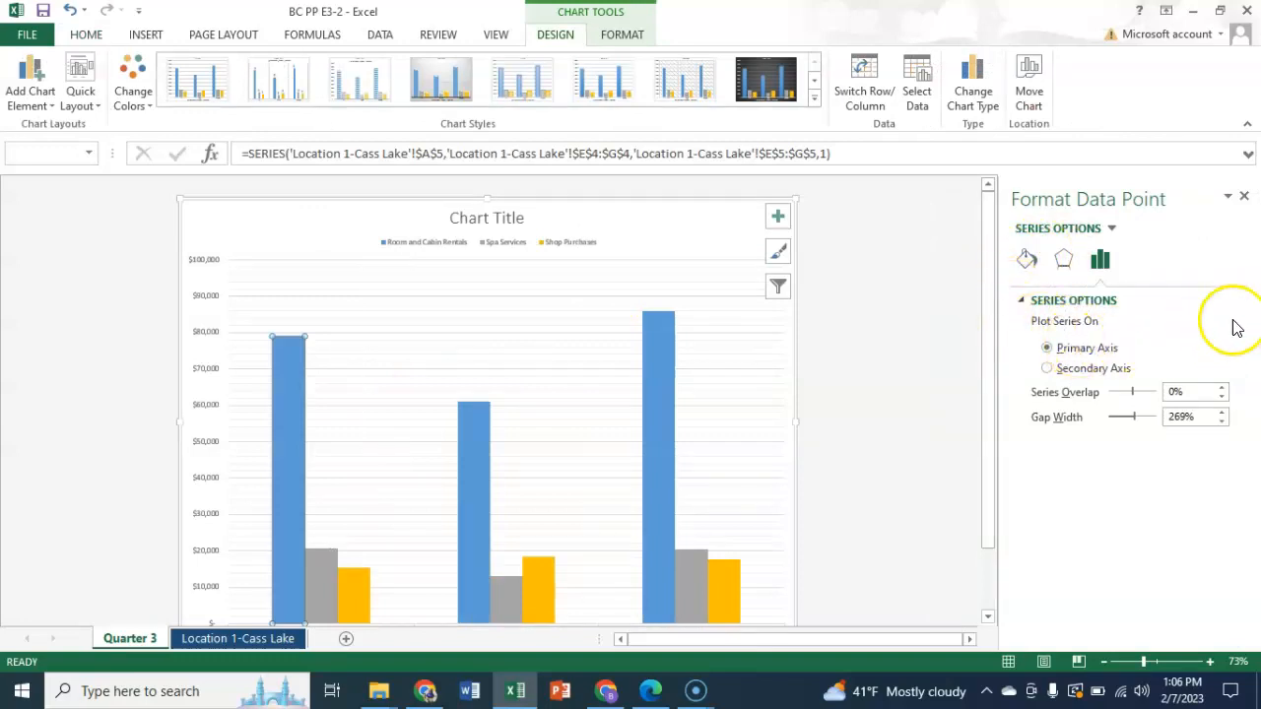
click(1030, 262)
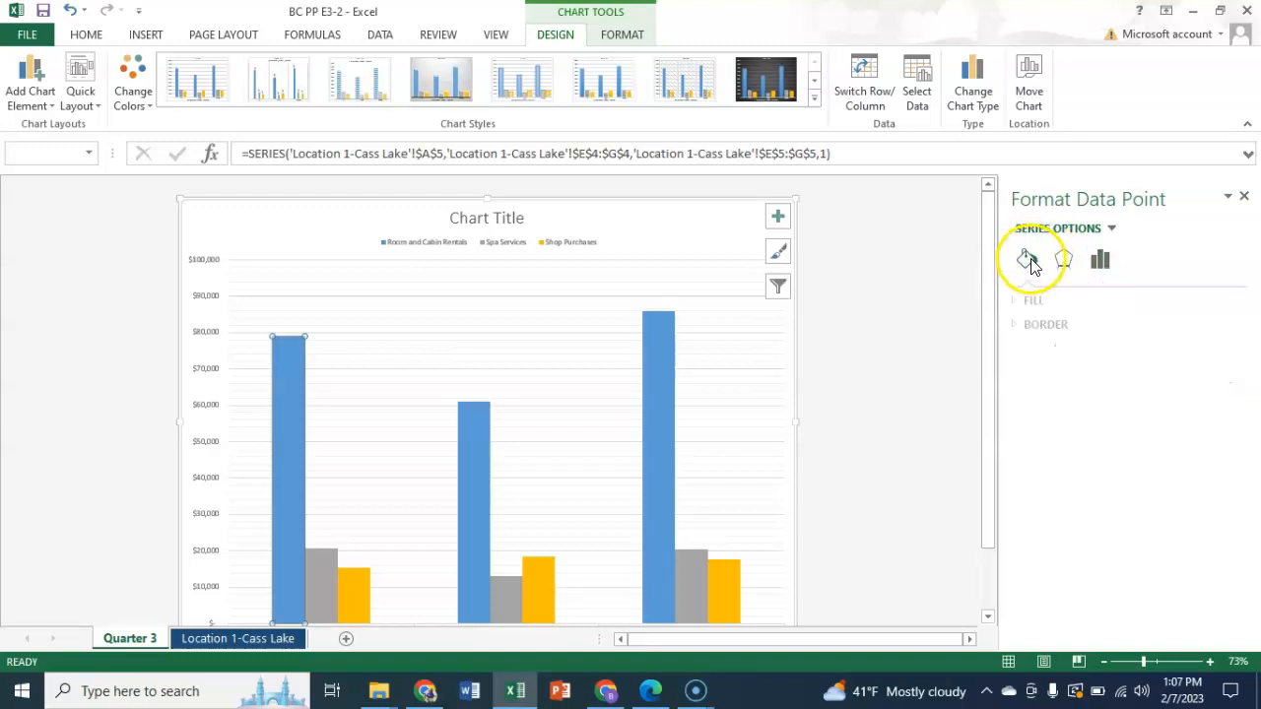
click(1021, 308)
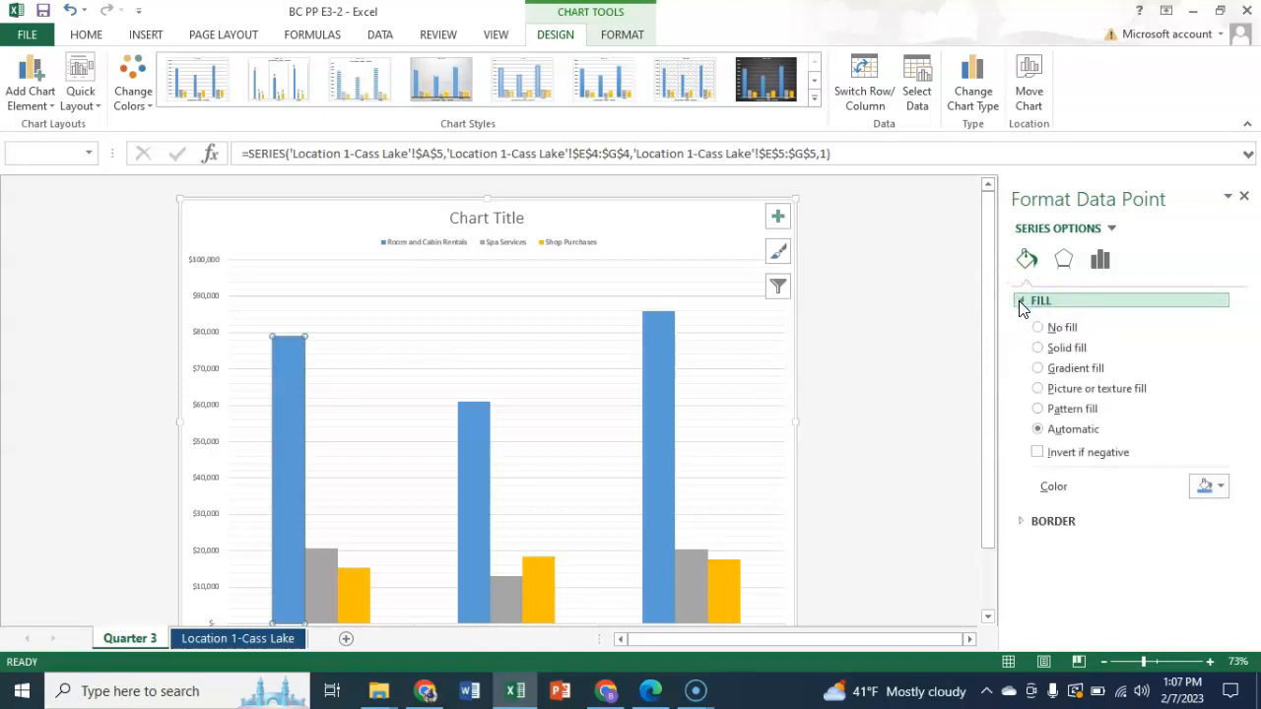
click(1038, 389)
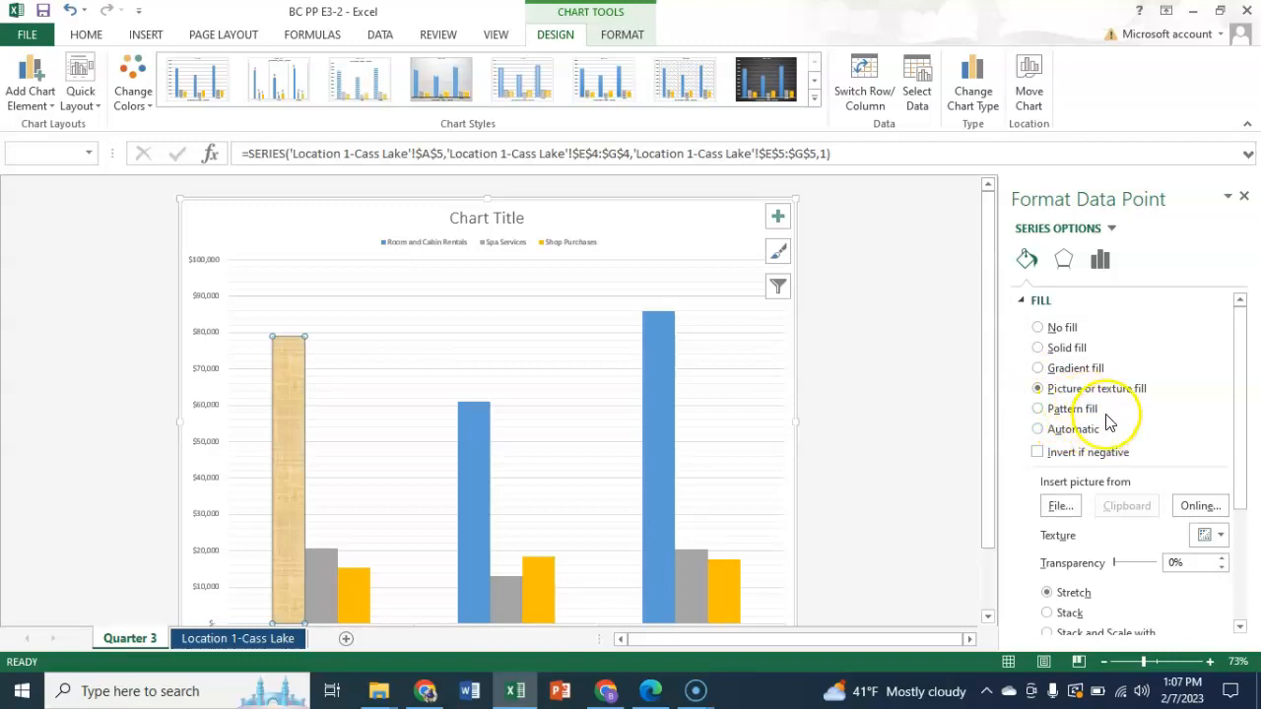
- Search Bing online pictures for cabins and insert the dark log cabin photo as the July Room and Cabin Rentals column's fill
click(1200, 506)
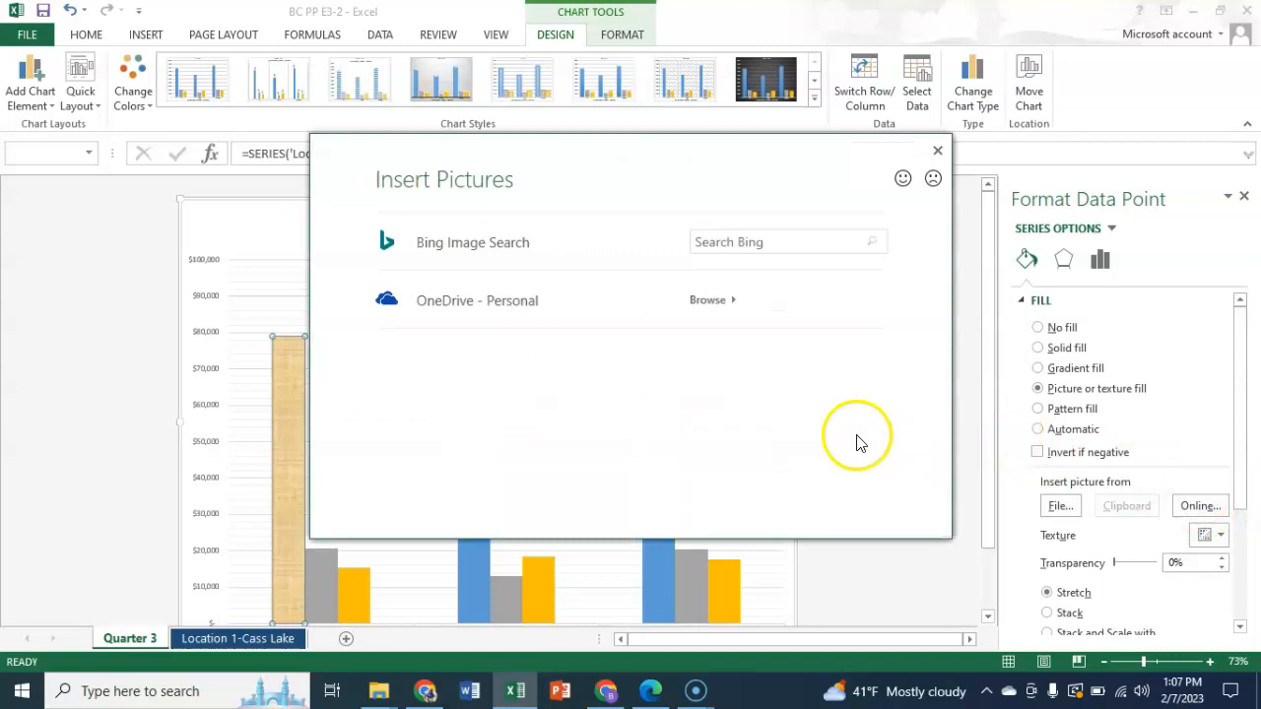
click(758, 241)
text(c)
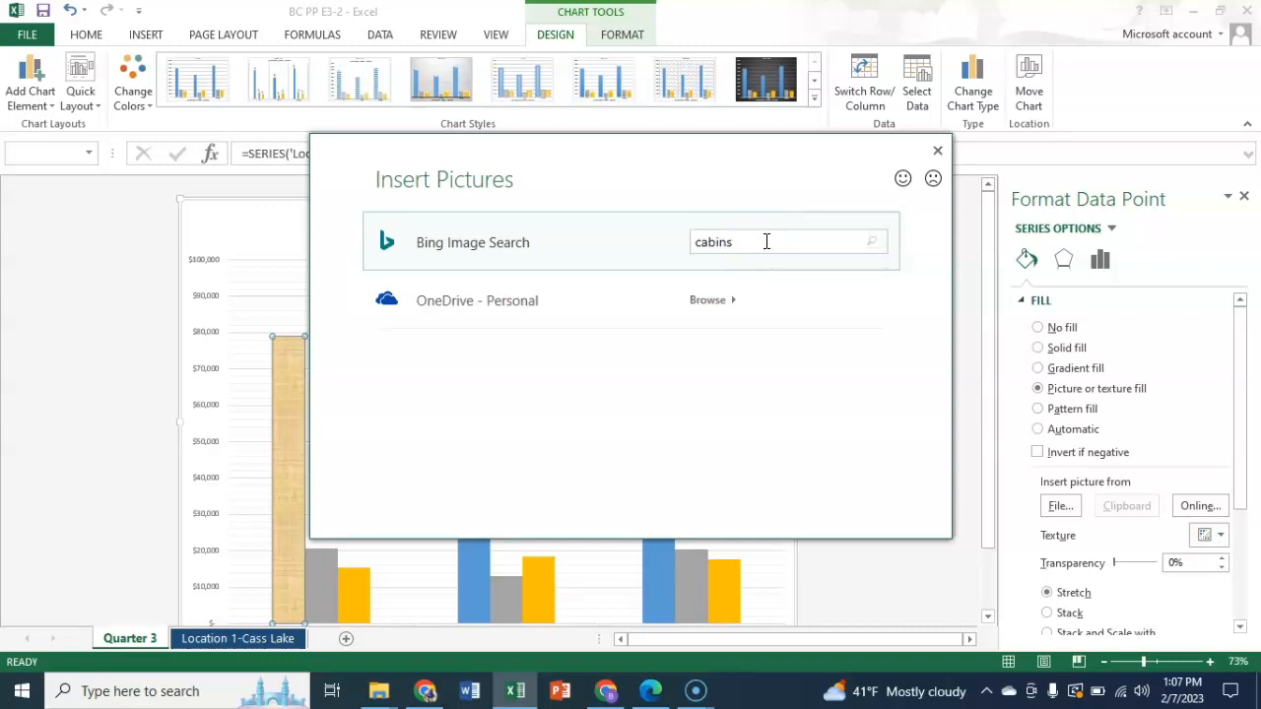
text(abins)
key(Return)
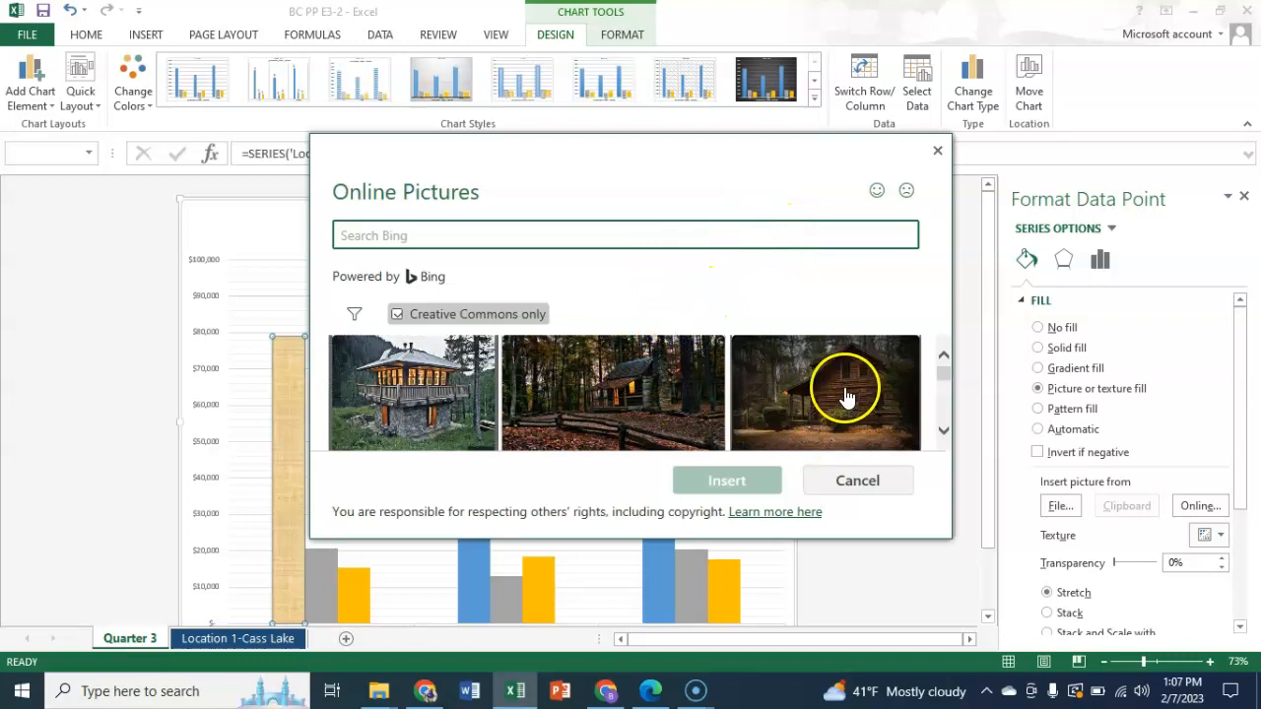
scroll(847, 393, down, 2)
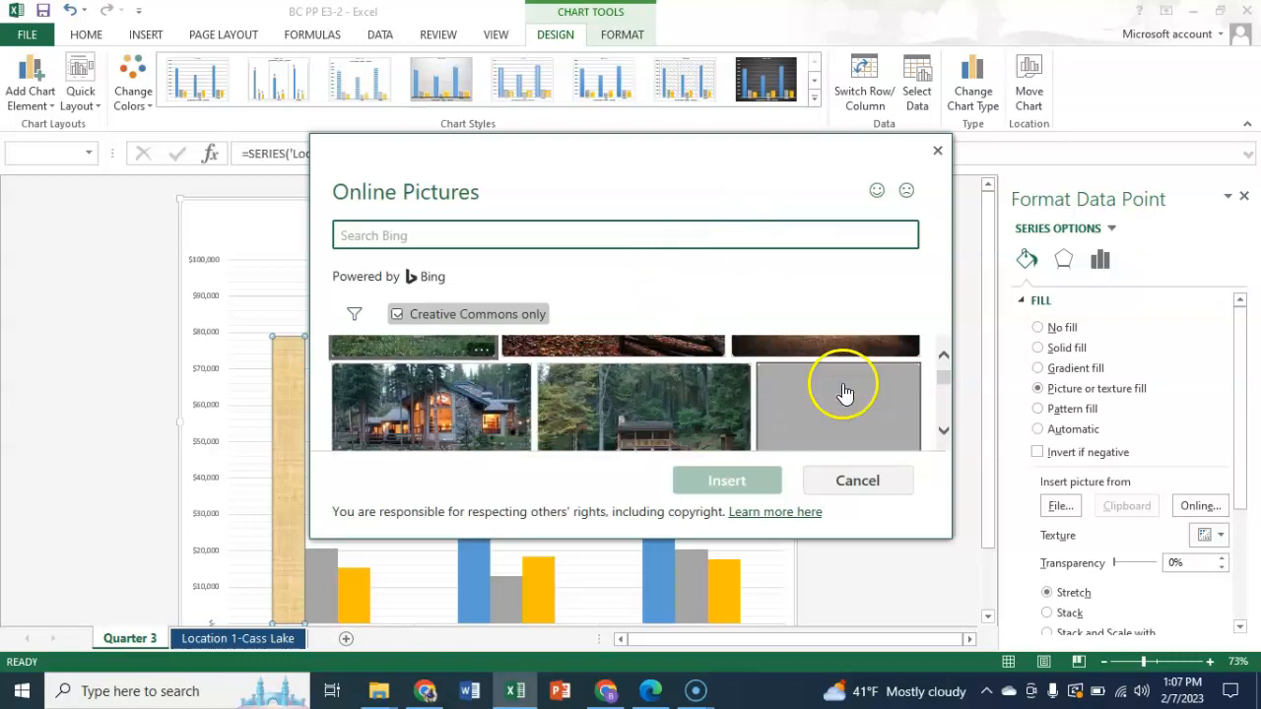
scroll(842, 389, up, 2)
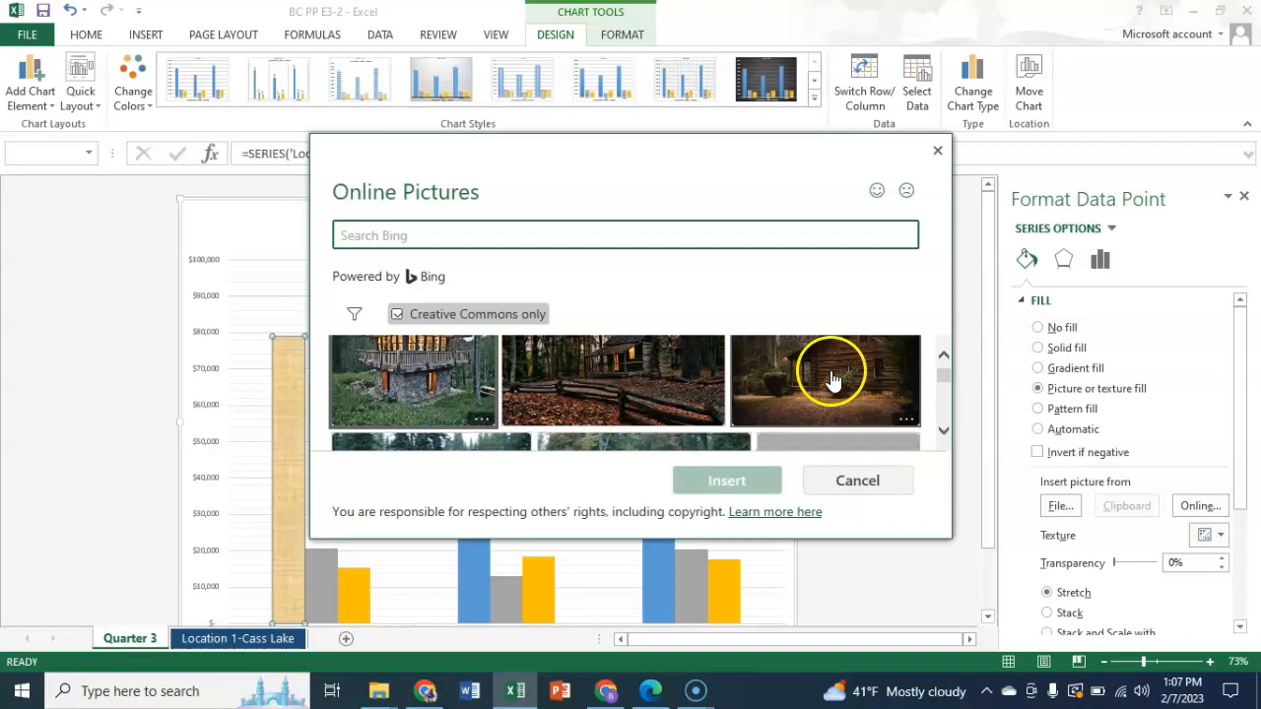
click(834, 377)
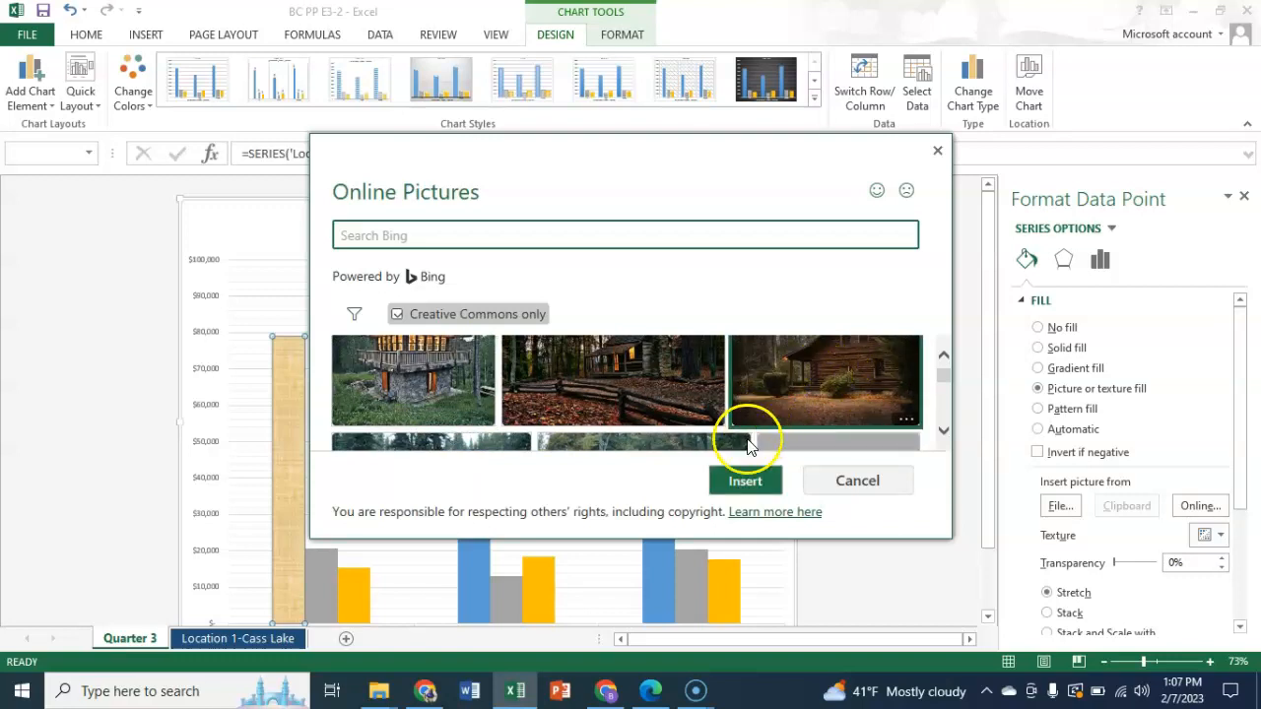
click(755, 485)
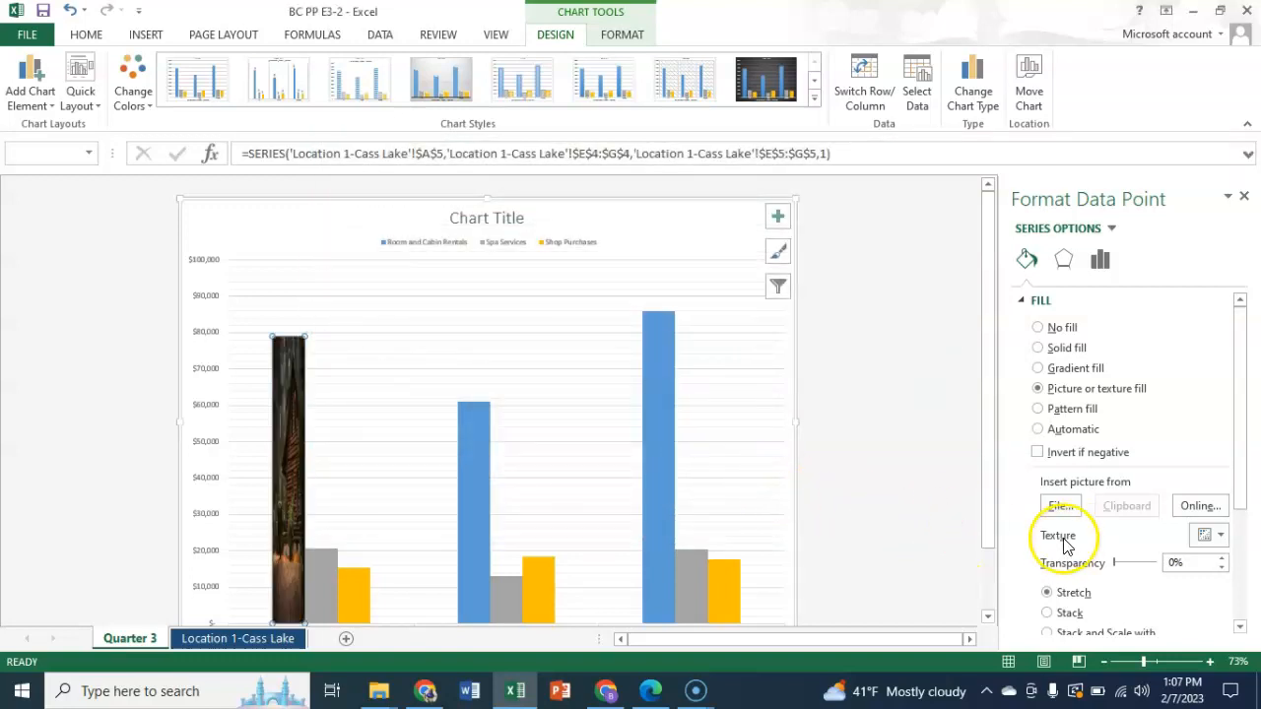
- Set the July column's picture fill to Stack and close the data point formatting options
scroll(1103, 527, down, 1)
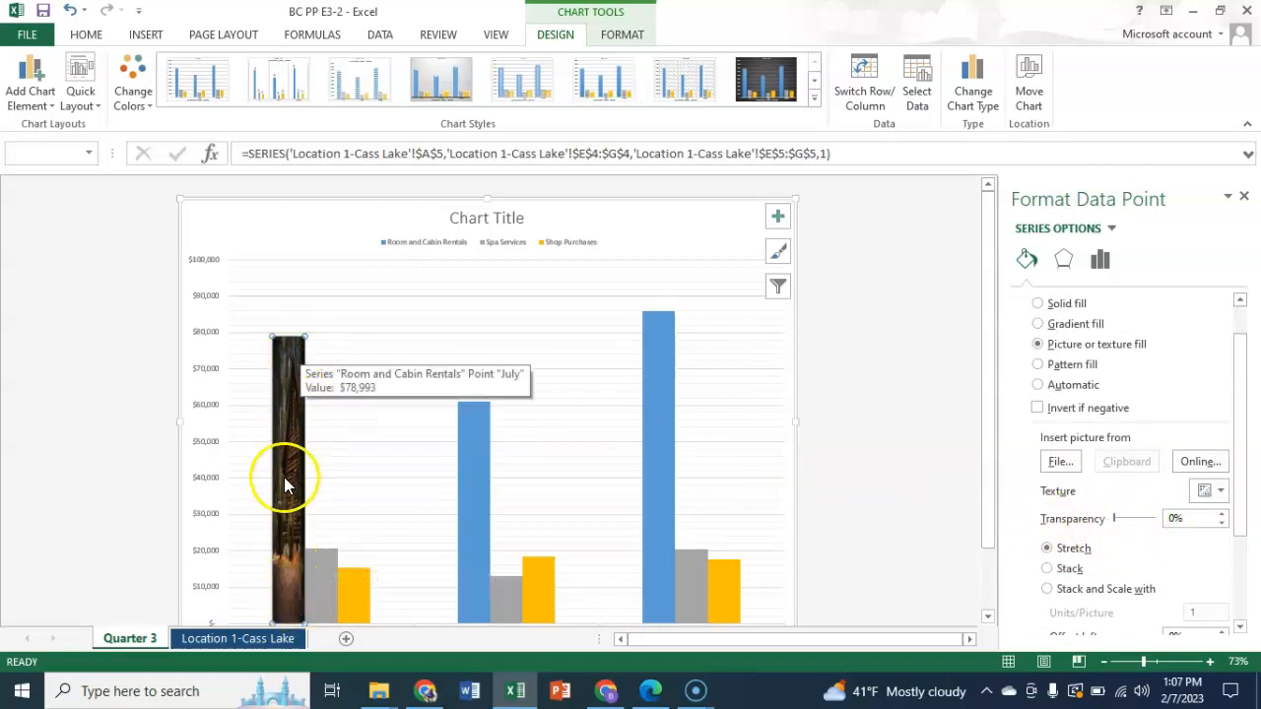
click(1049, 570)
scroll(1239, 556, down, 1)
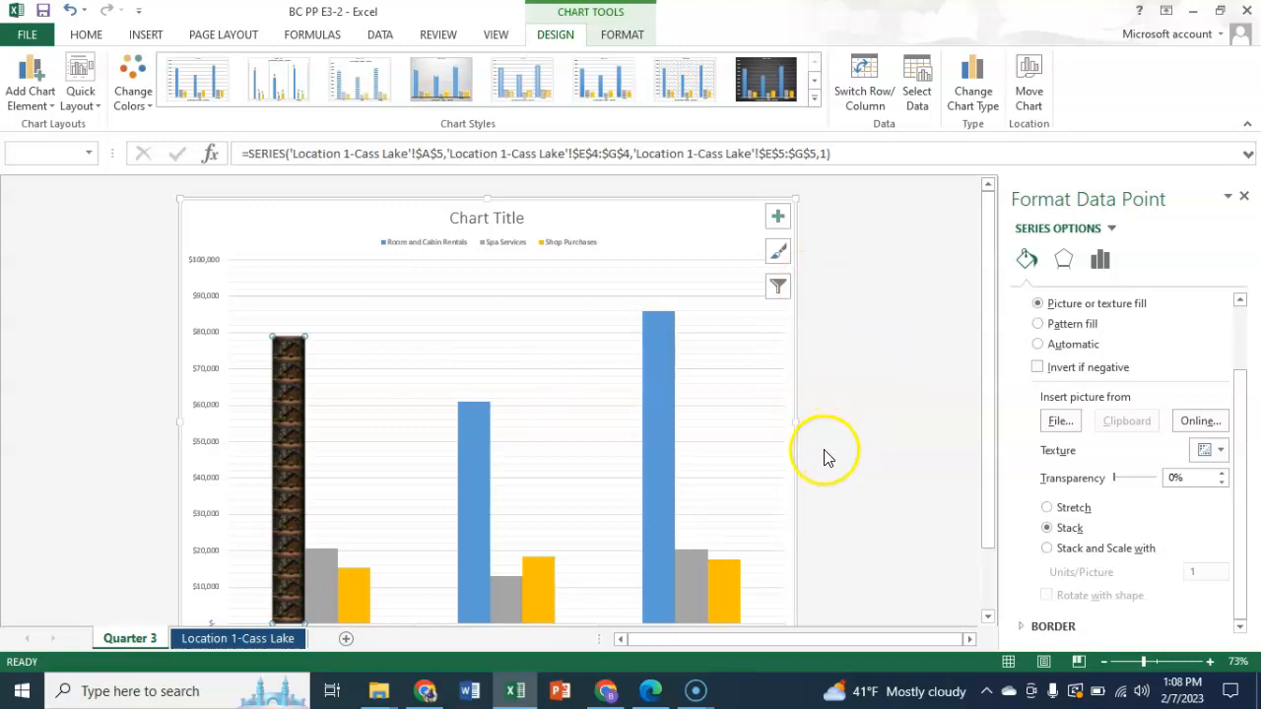
click(1245, 197)
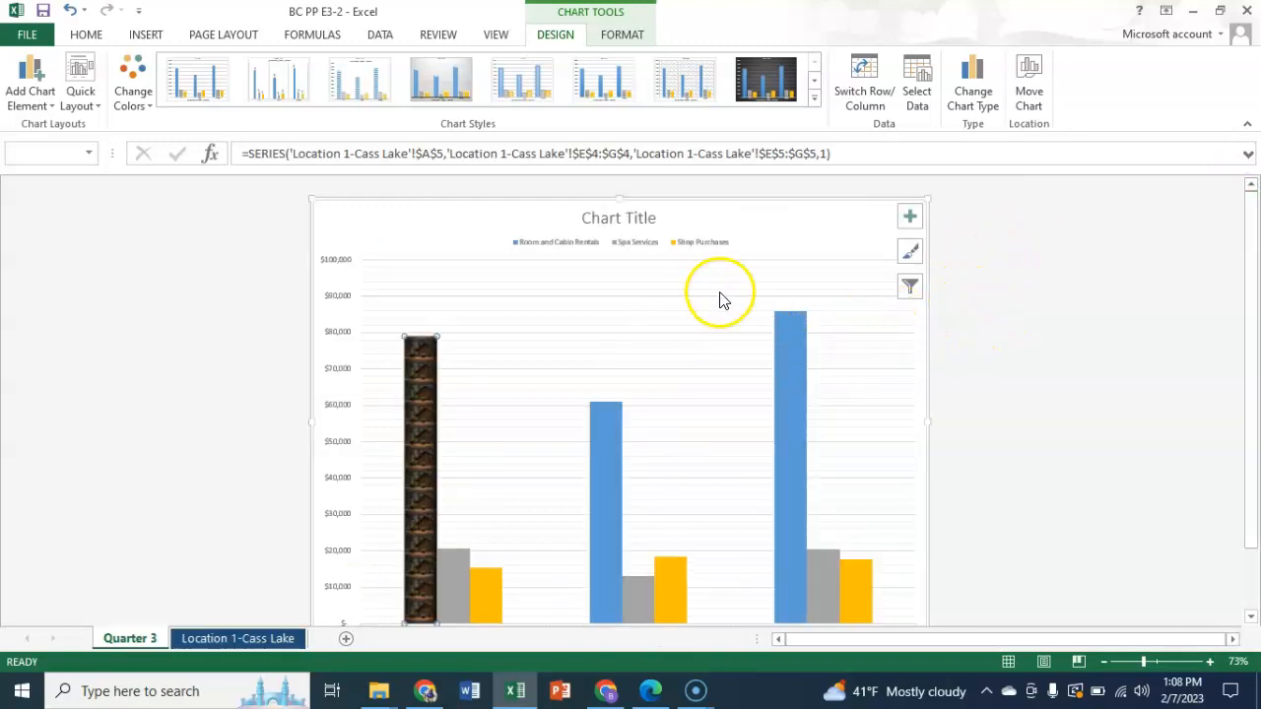
- Replace the placeholder title of the Quarter 3 chart with Third Quarter Activity
double_click(617, 216)
click(613, 221)
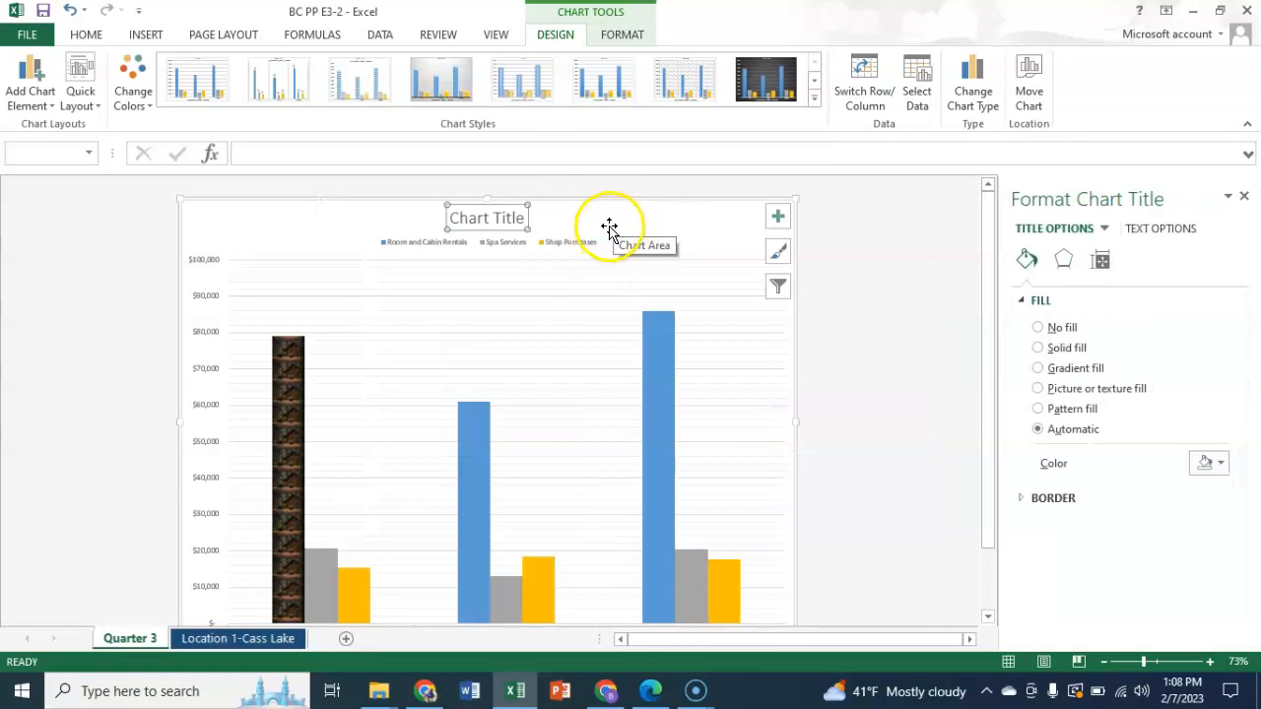
click(451, 217)
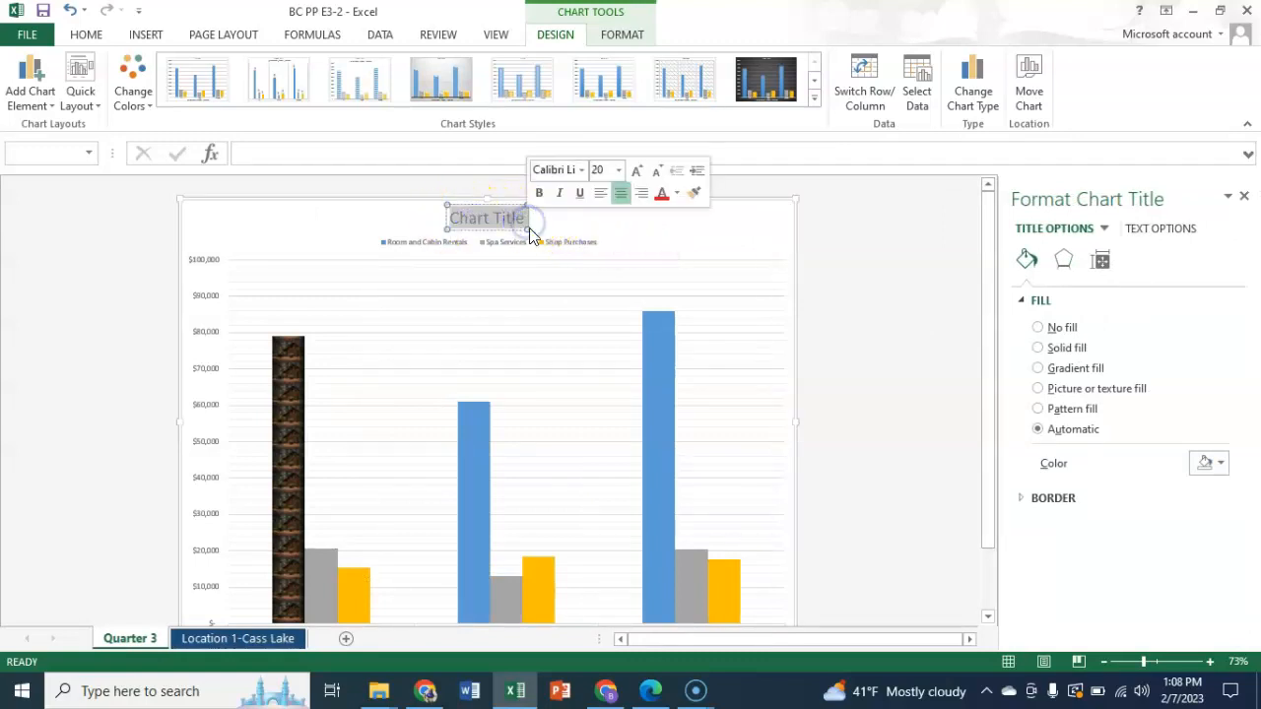
text(Third Quarter Activity)
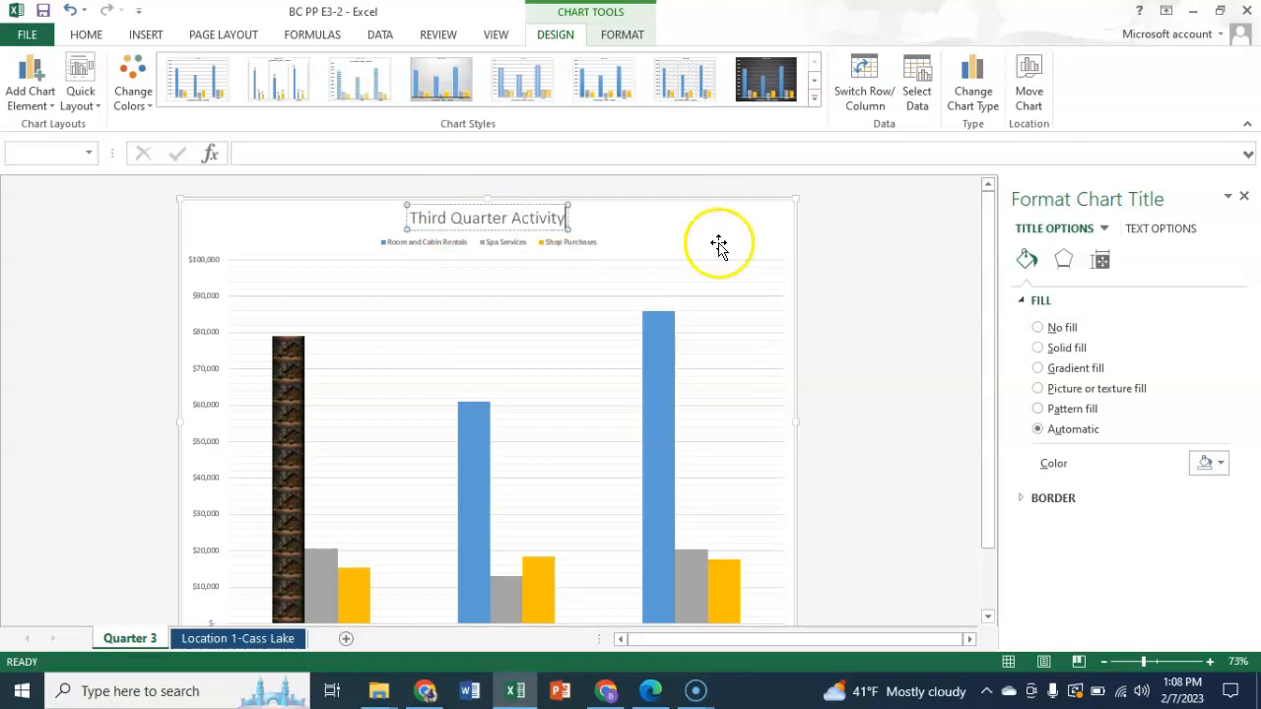
click(711, 235)
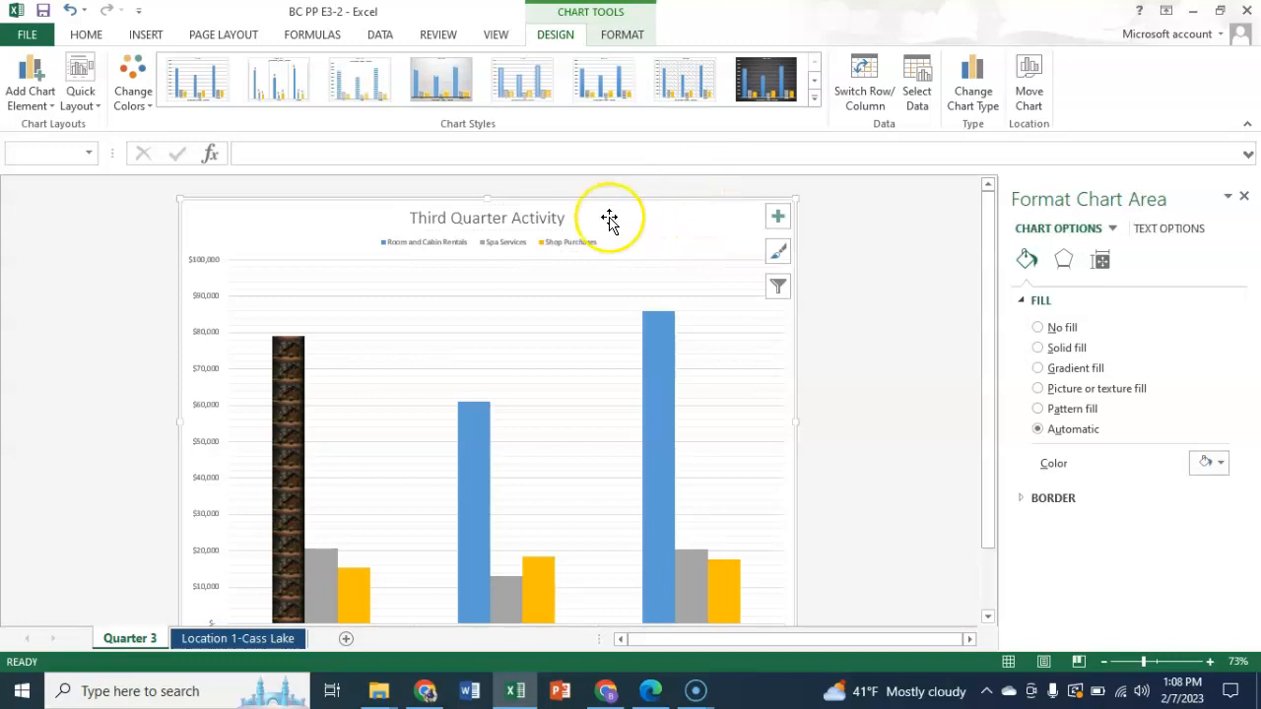
- Set the font size of the Third Quarter Activity chart title to 24
click(497, 217)
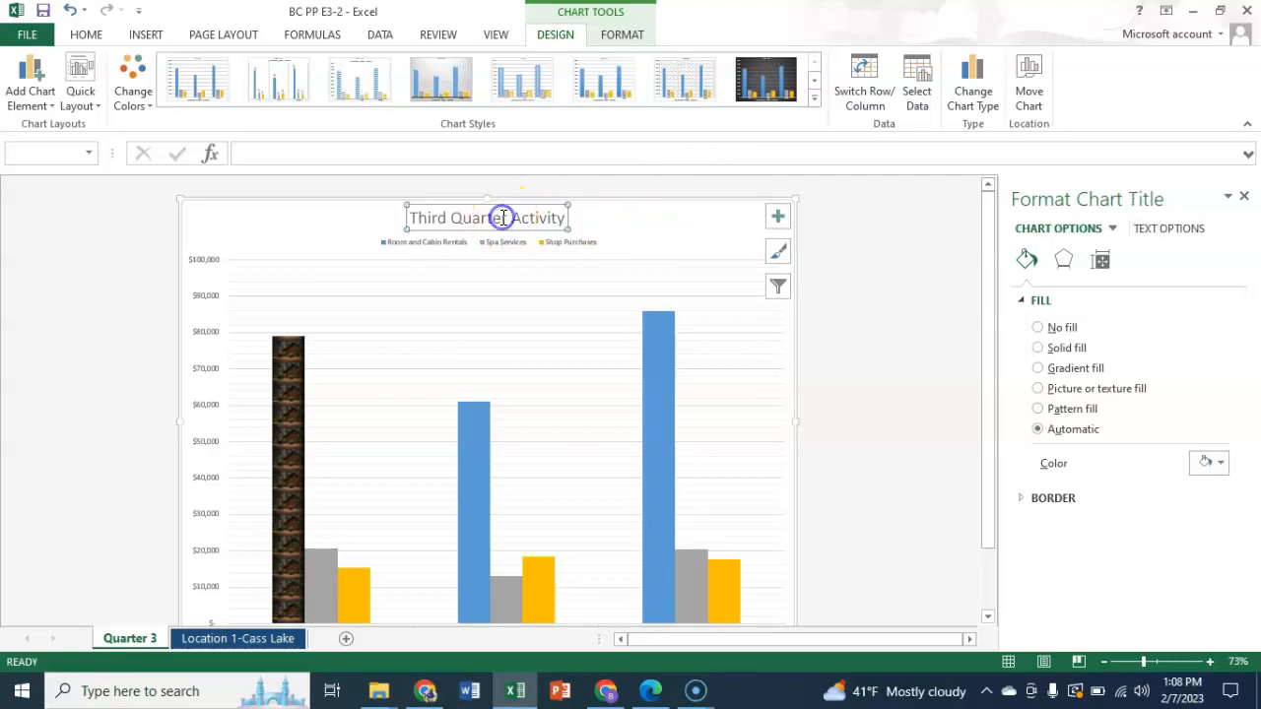
double_click(416, 221)
click(471, 219)
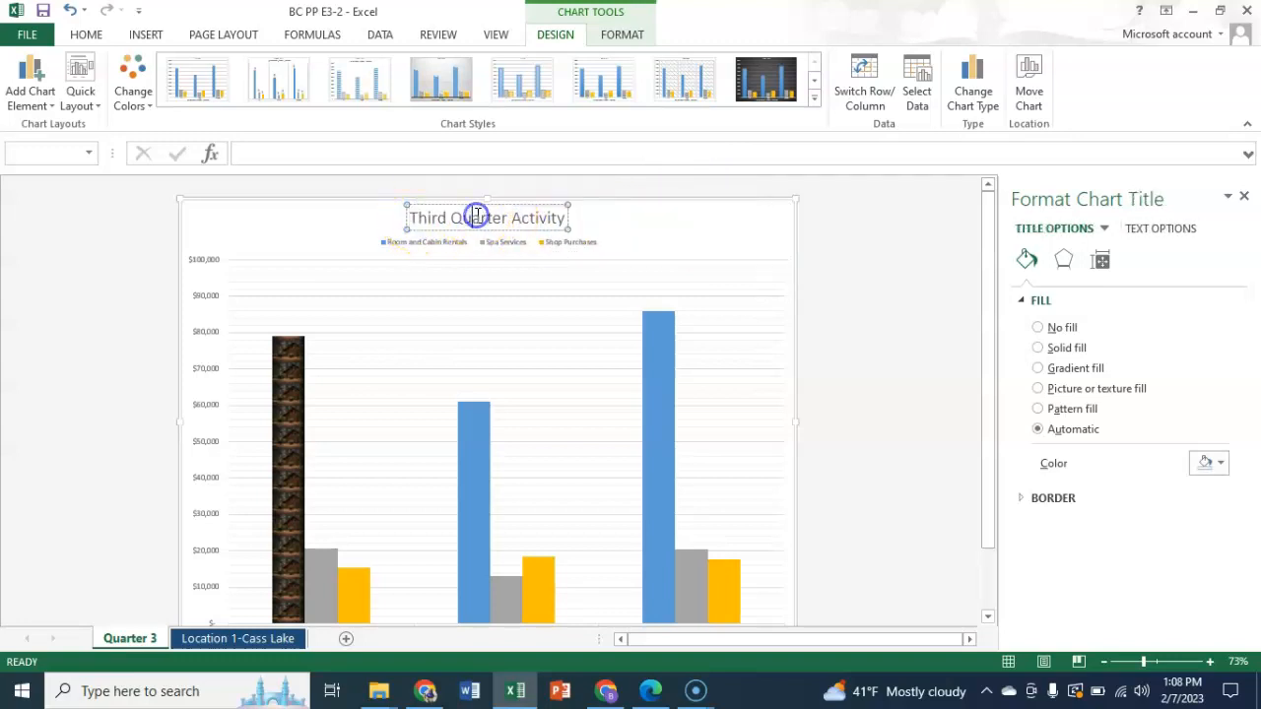
triple_click(413, 217)
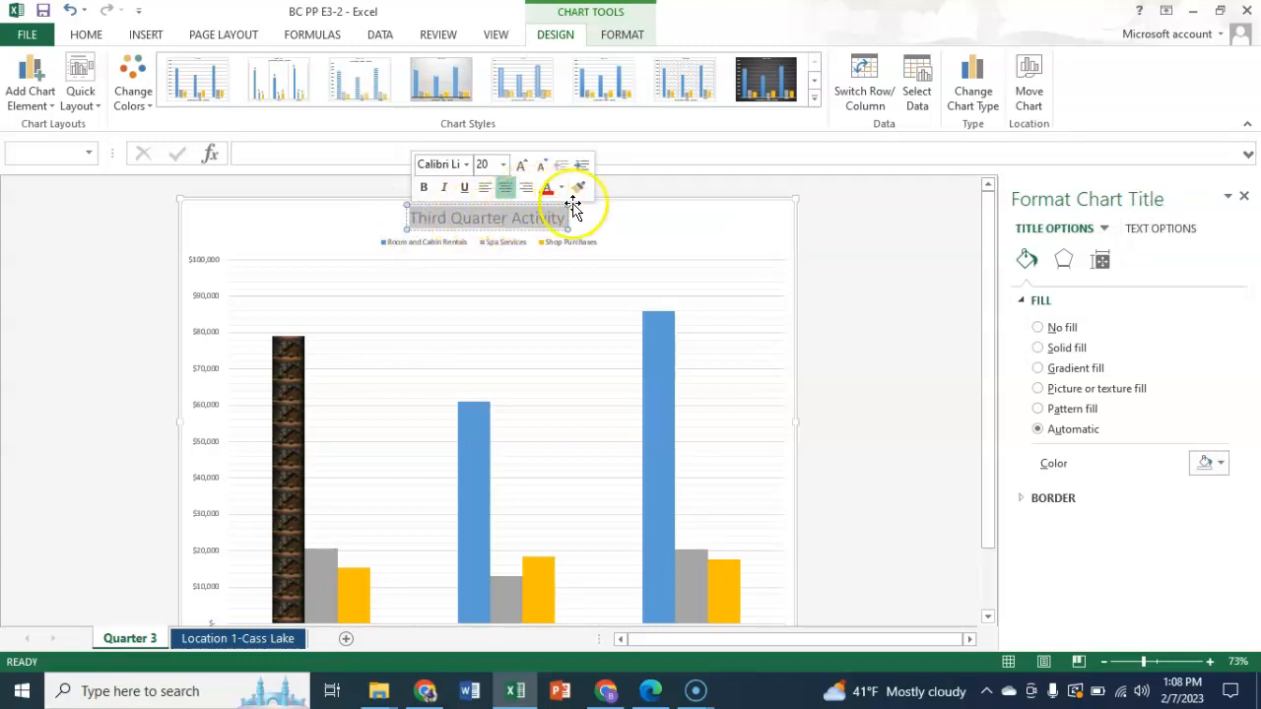
click(502, 166)
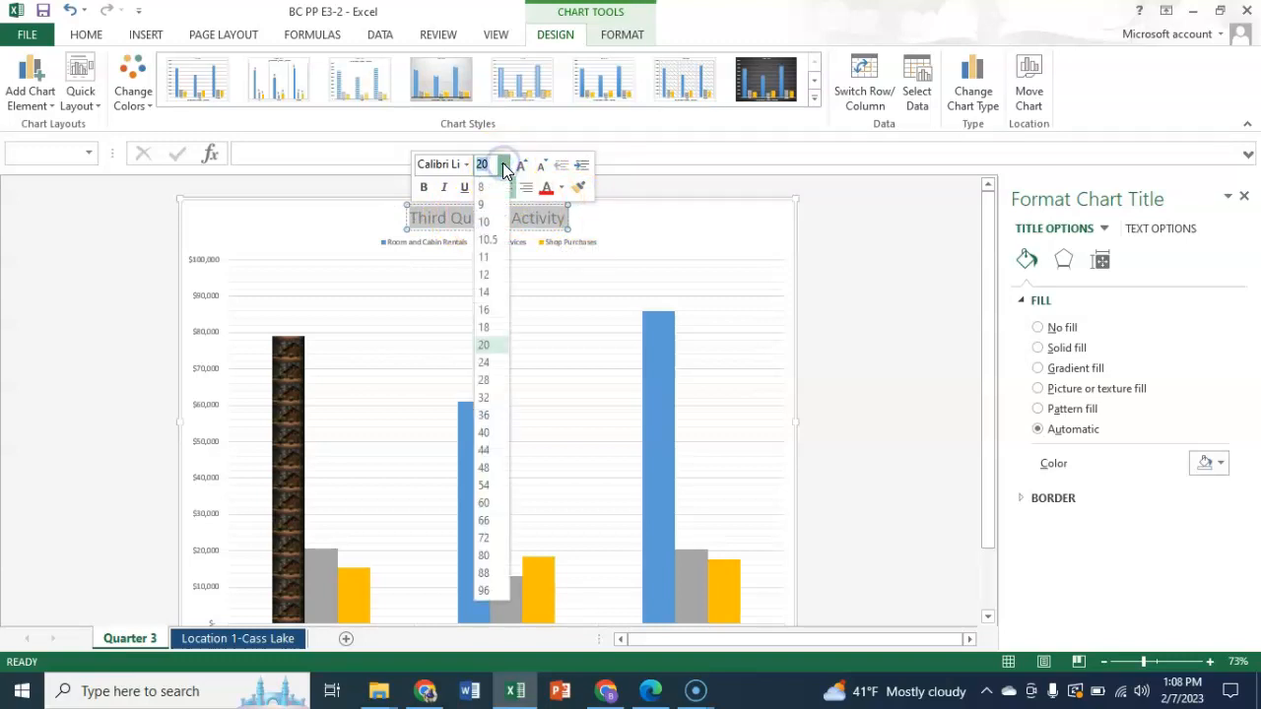
click(487, 365)
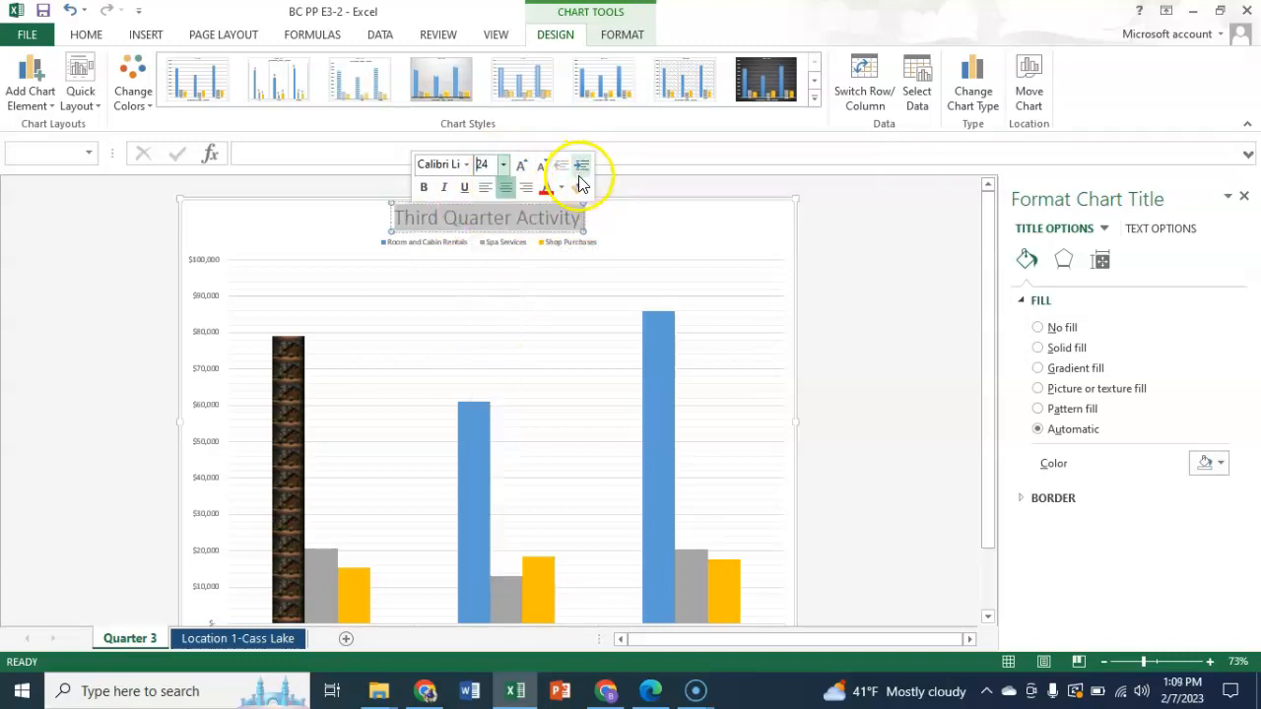
click(730, 232)
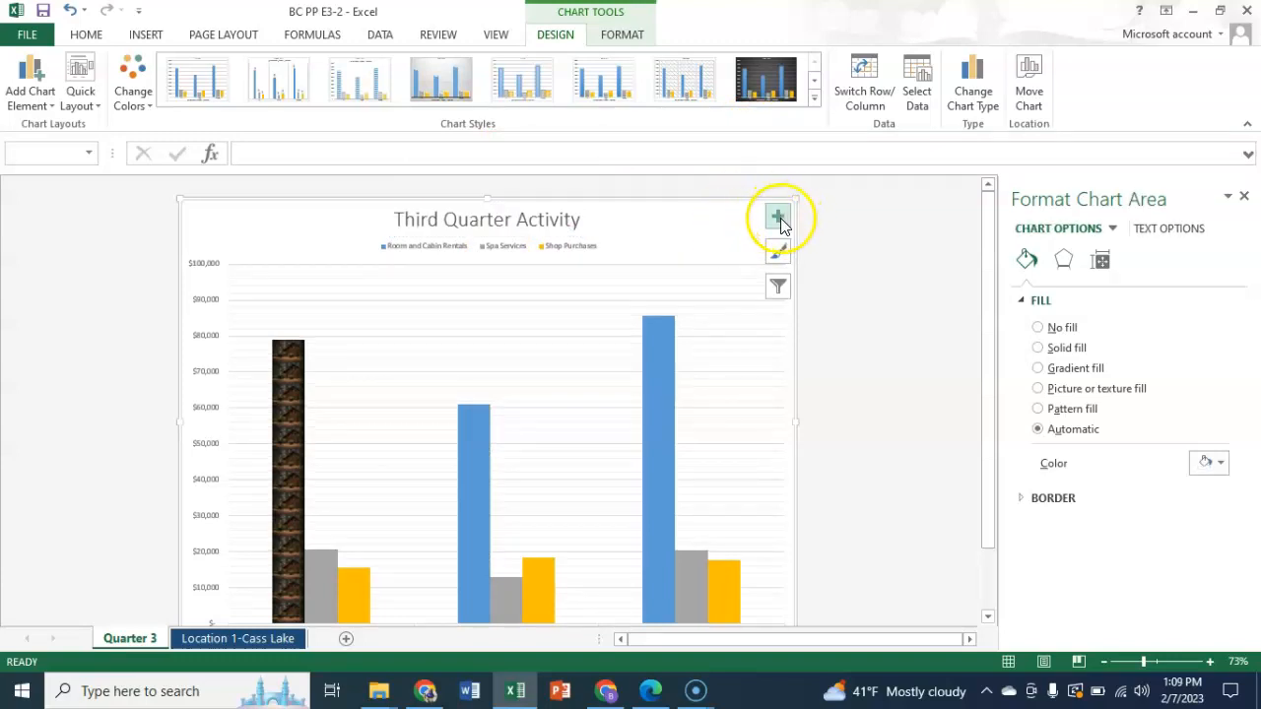
- Apply the WordArt style Fill - Black, Text 1, Shadow to the Third Quarter Activity chart title
click(567, 223)
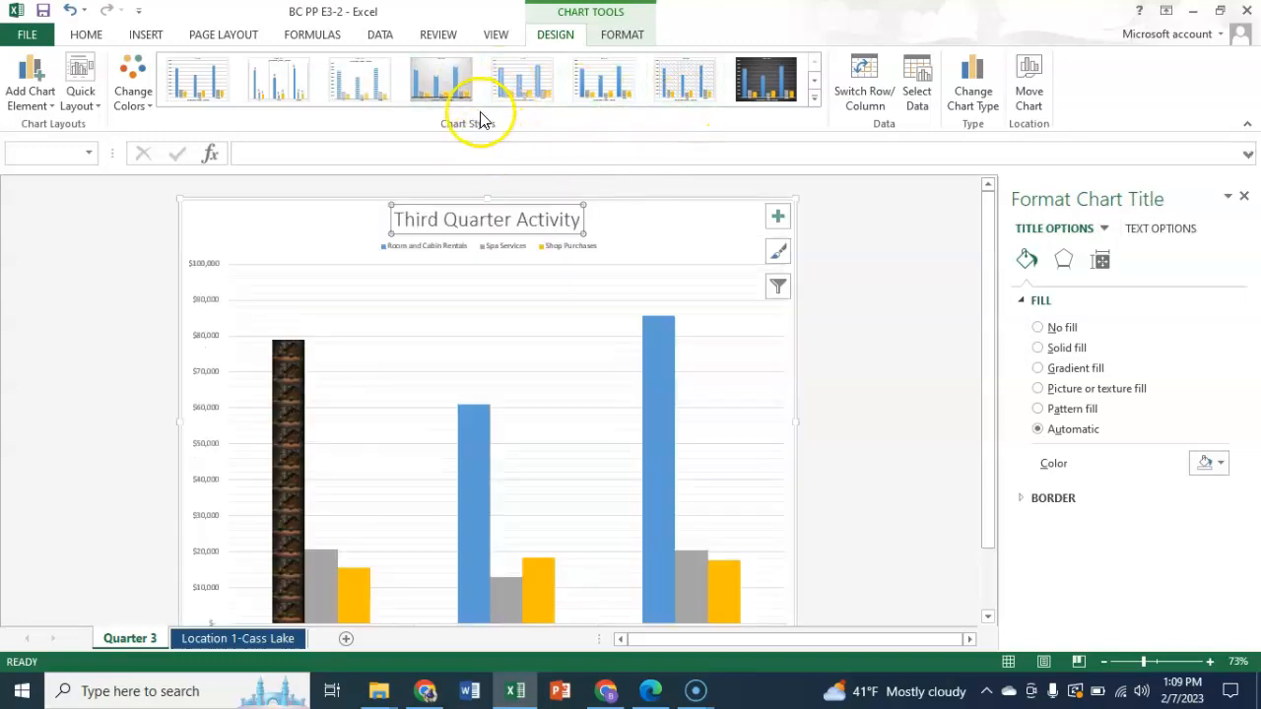
click(624, 36)
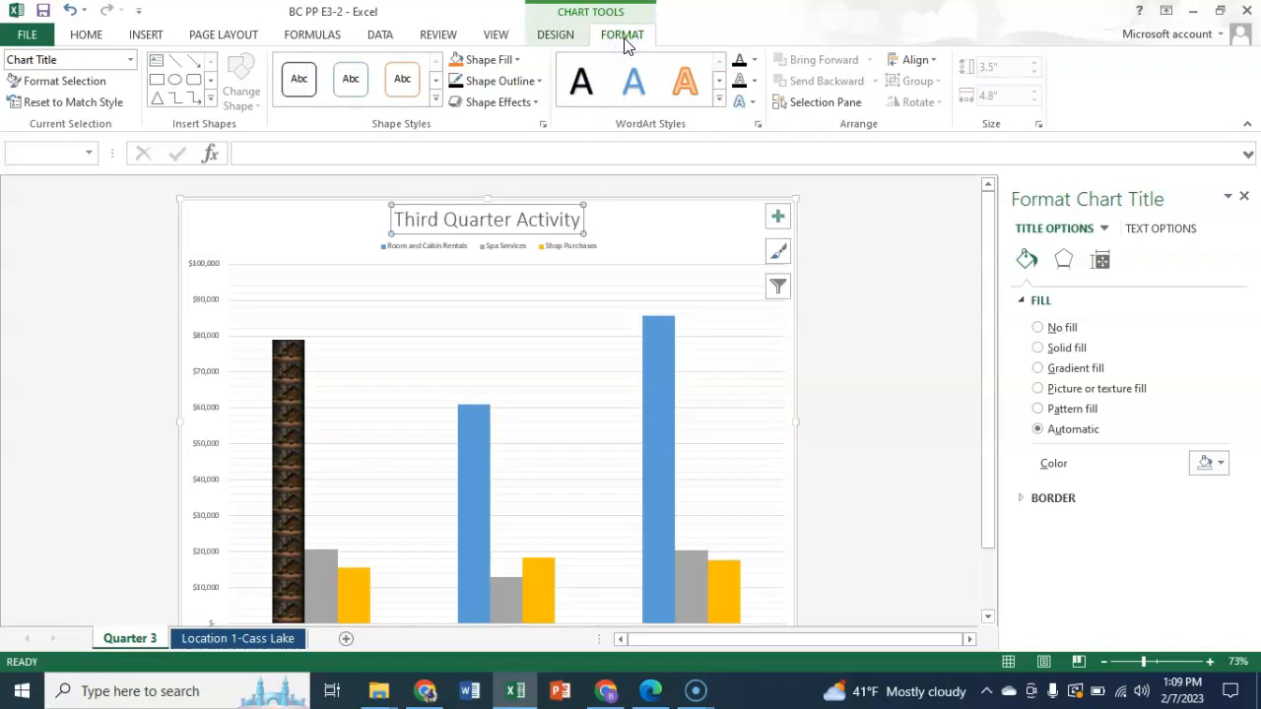
click(718, 102)
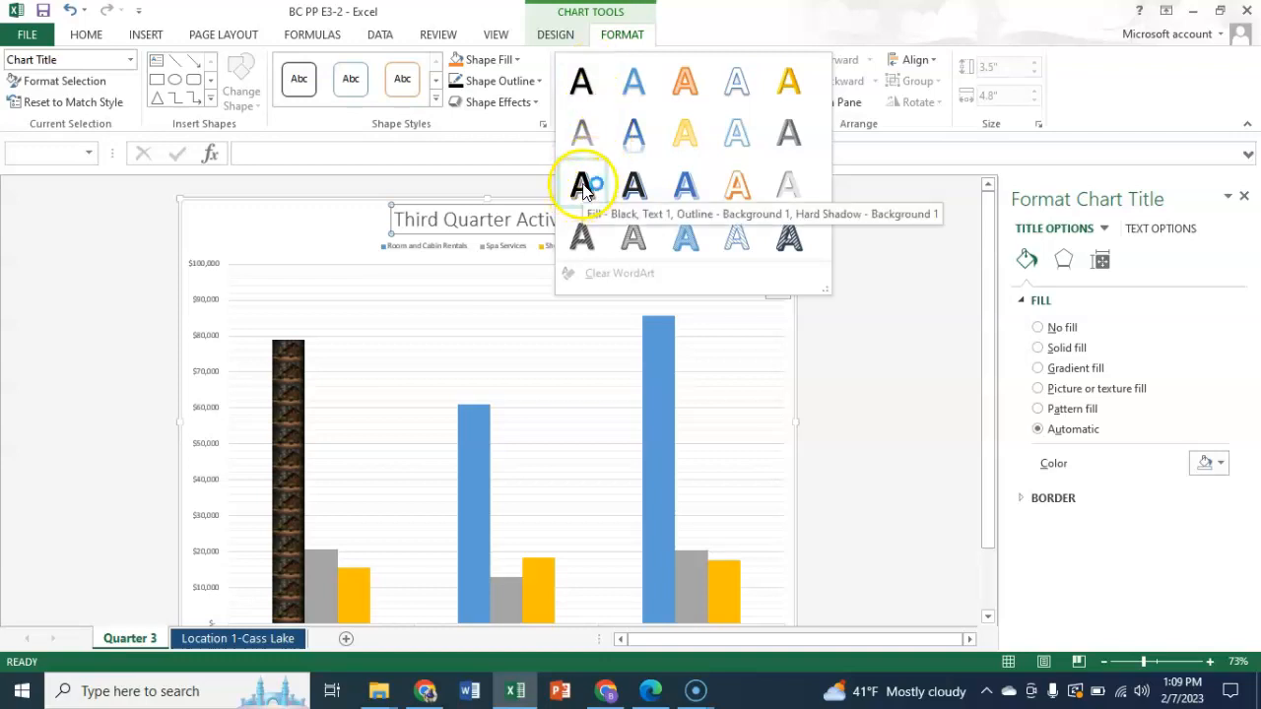
click(579, 131)
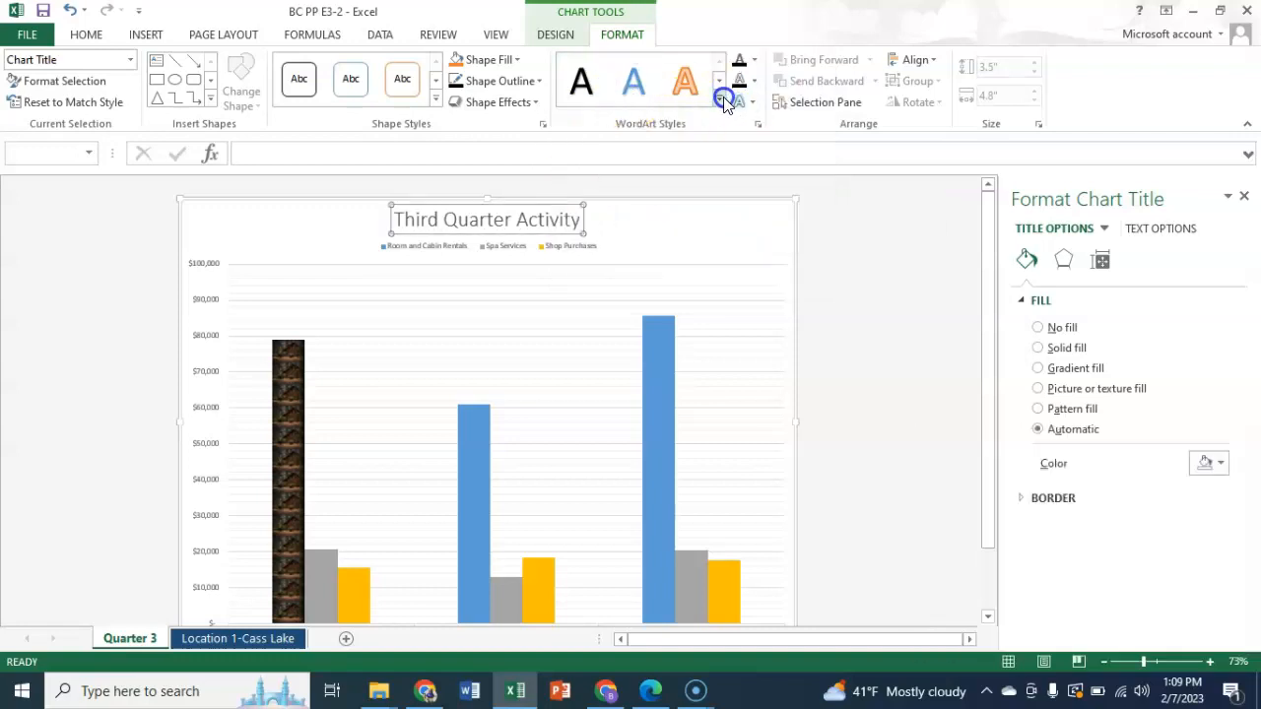
click(722, 101)
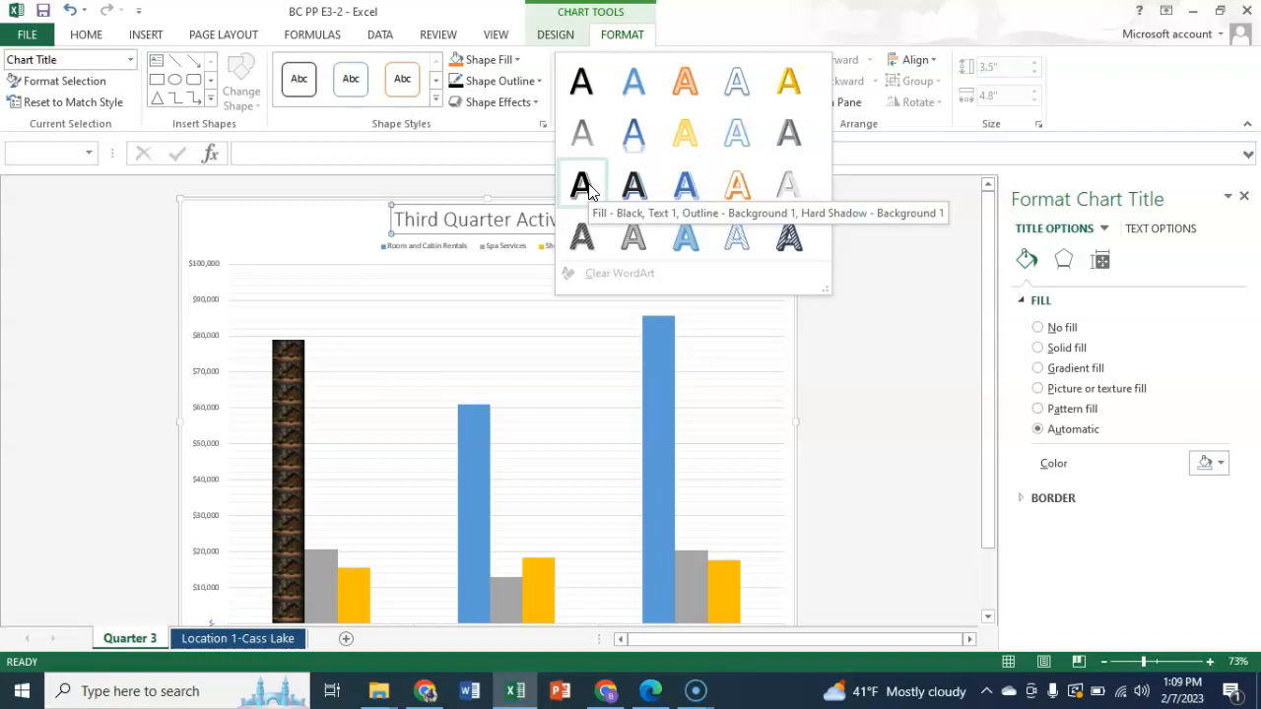
click(589, 141)
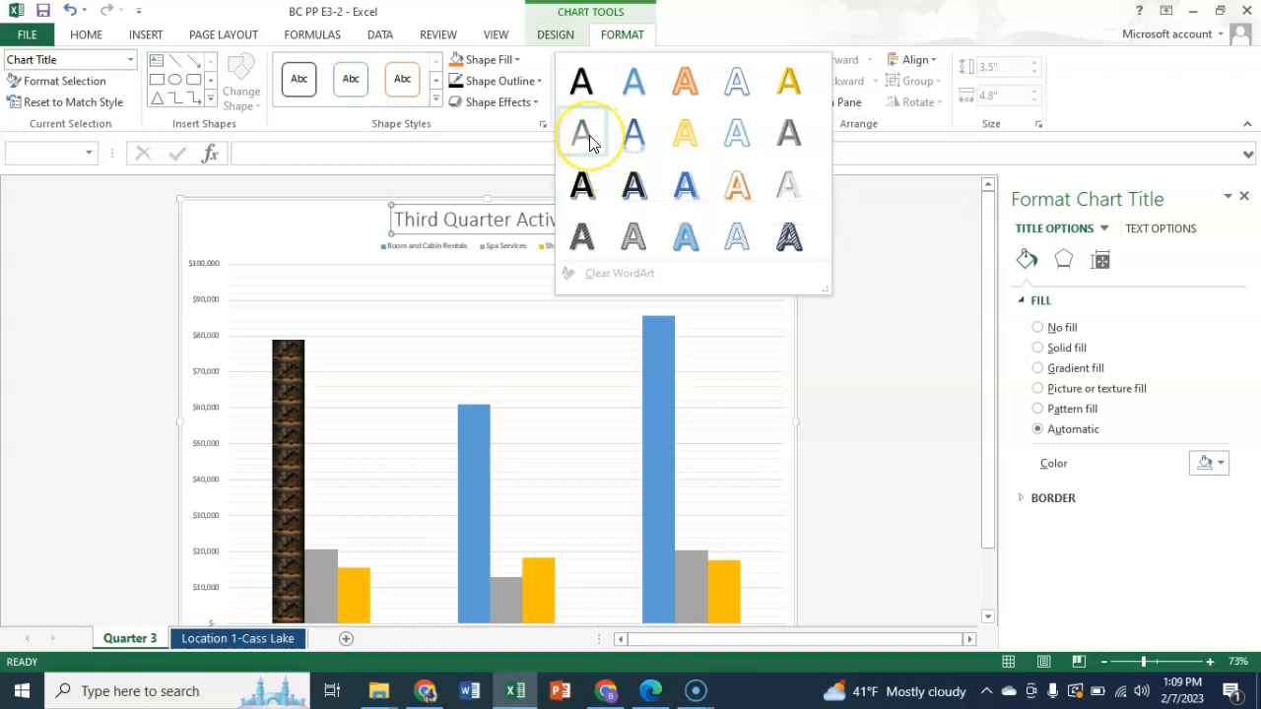
click(583, 86)
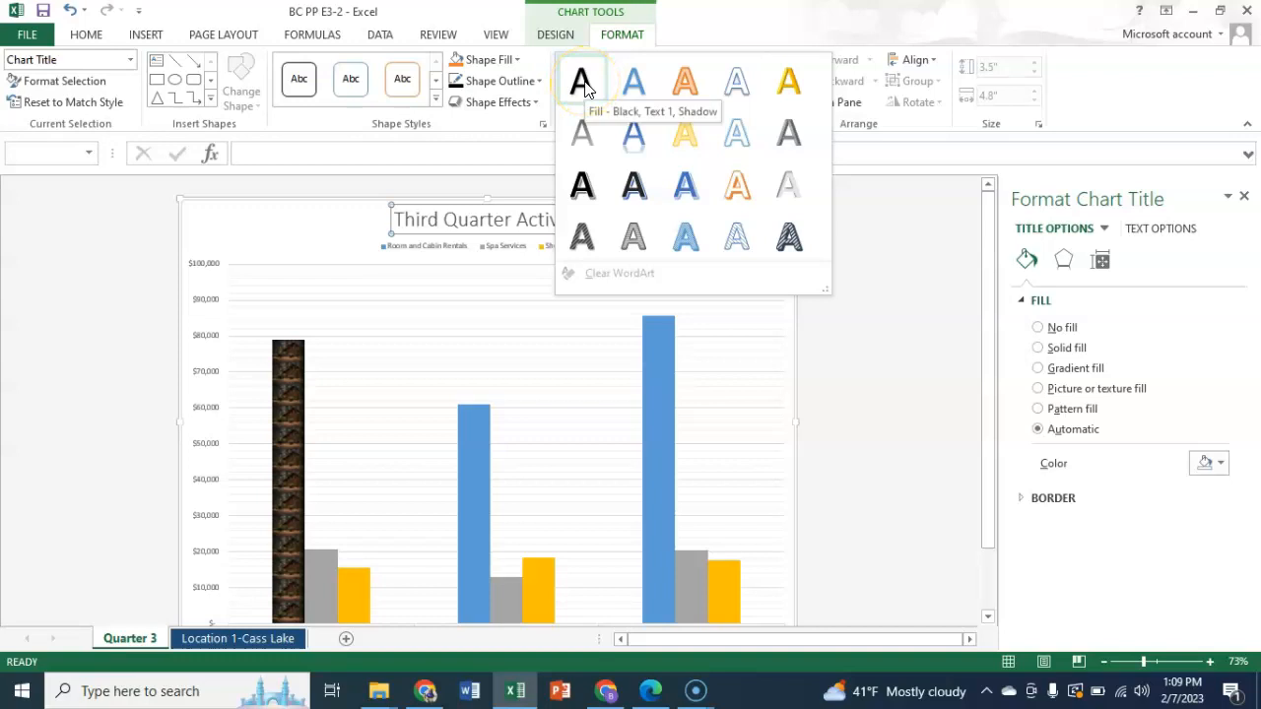
click(584, 87)
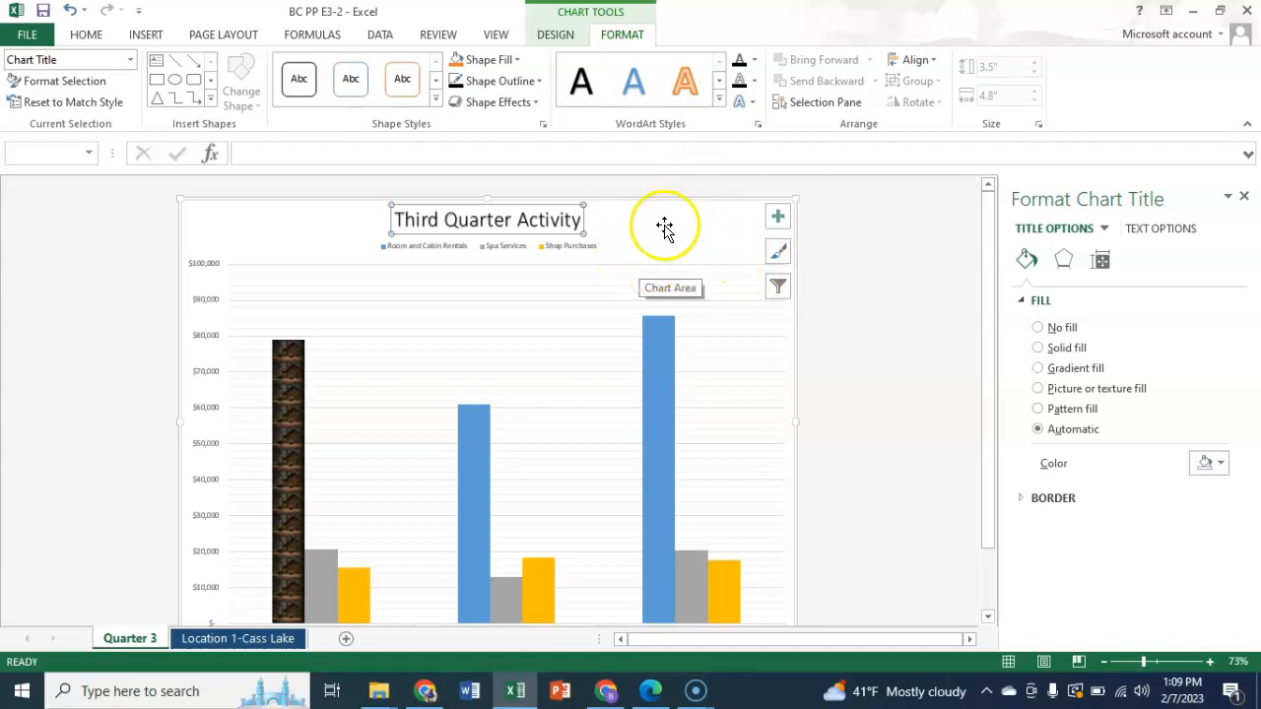
- Set the Third Quarter Activity chart's legend position to Bottom and deselect the chart
click(550, 247)
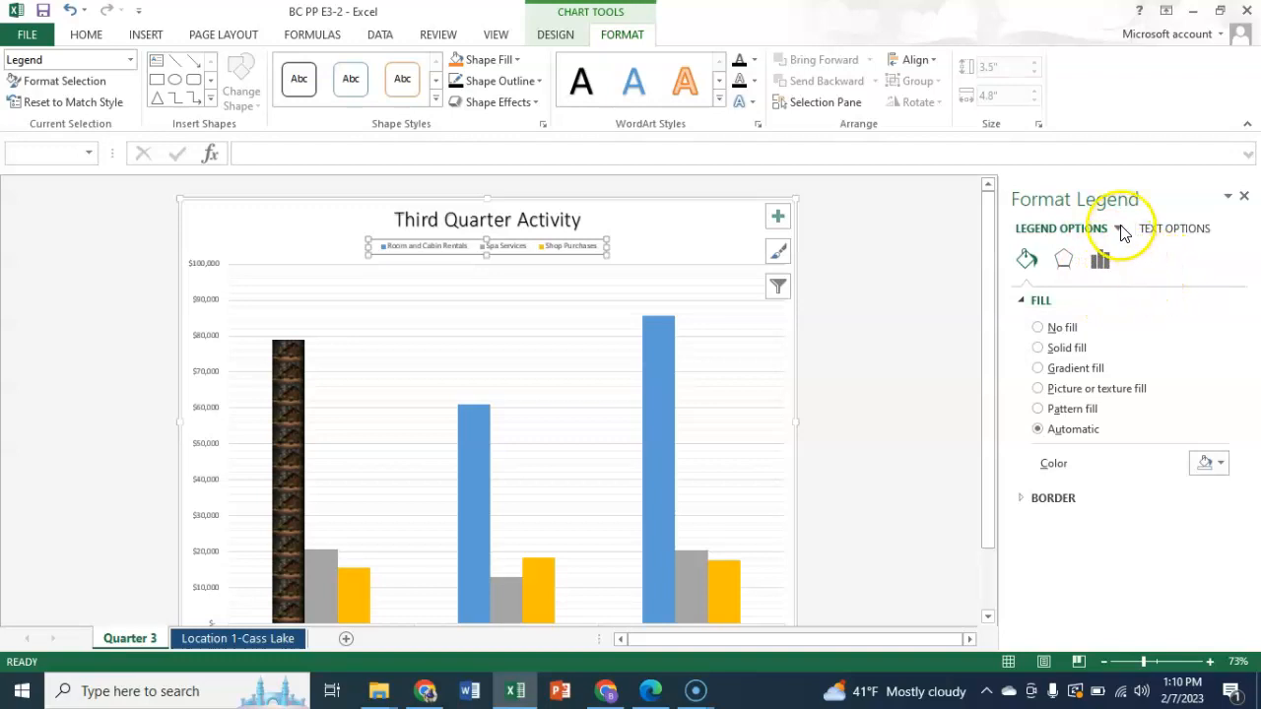
click(1101, 259)
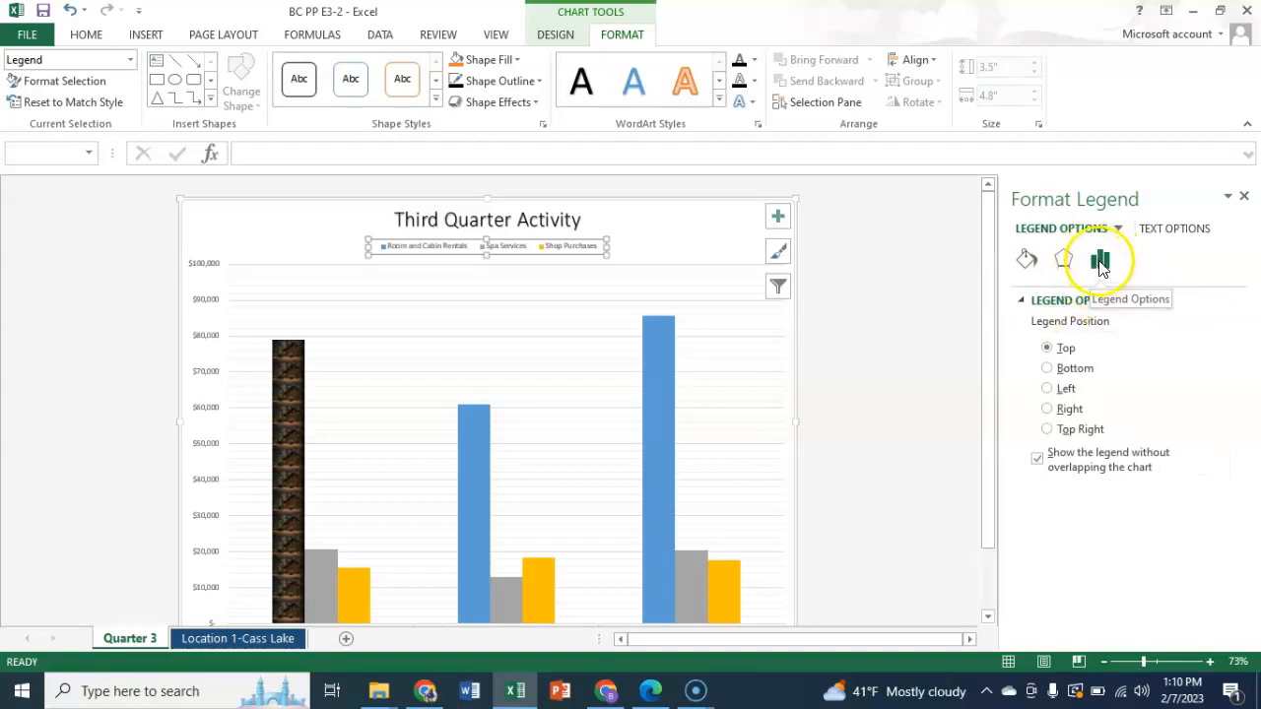
click(1050, 370)
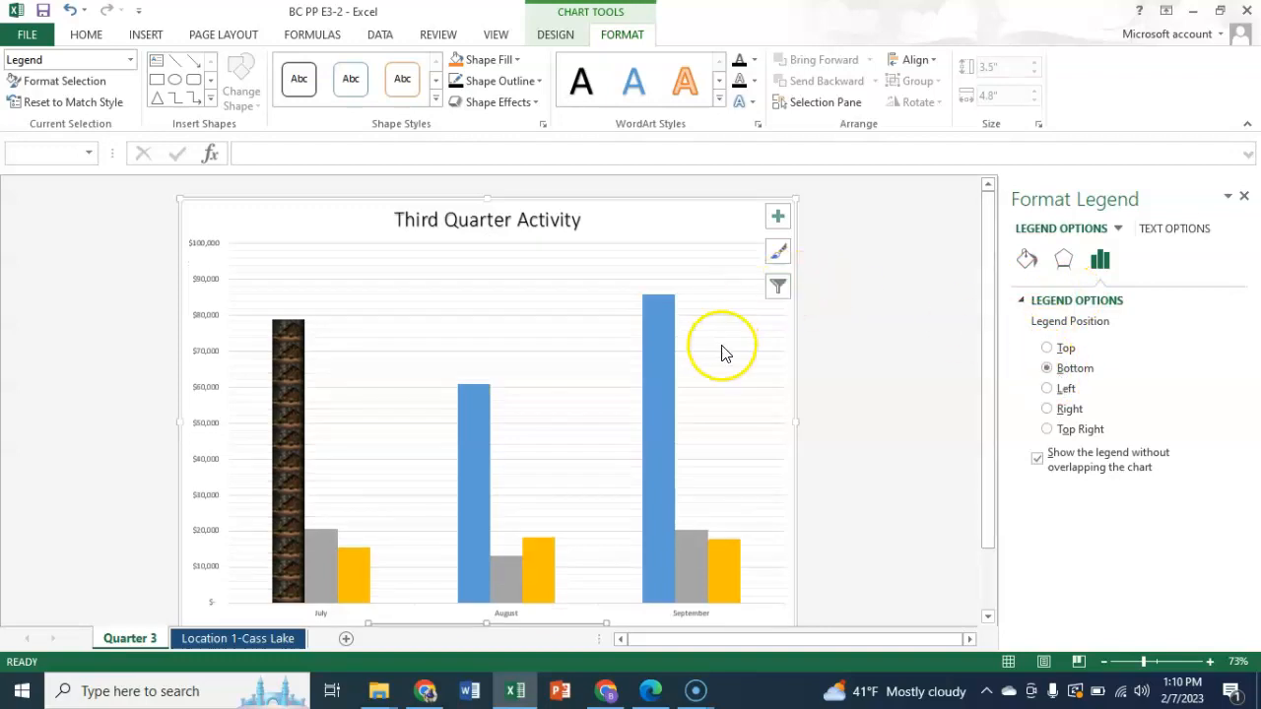
scroll(816, 410, down, 1)
scroll(815, 409, down, 1)
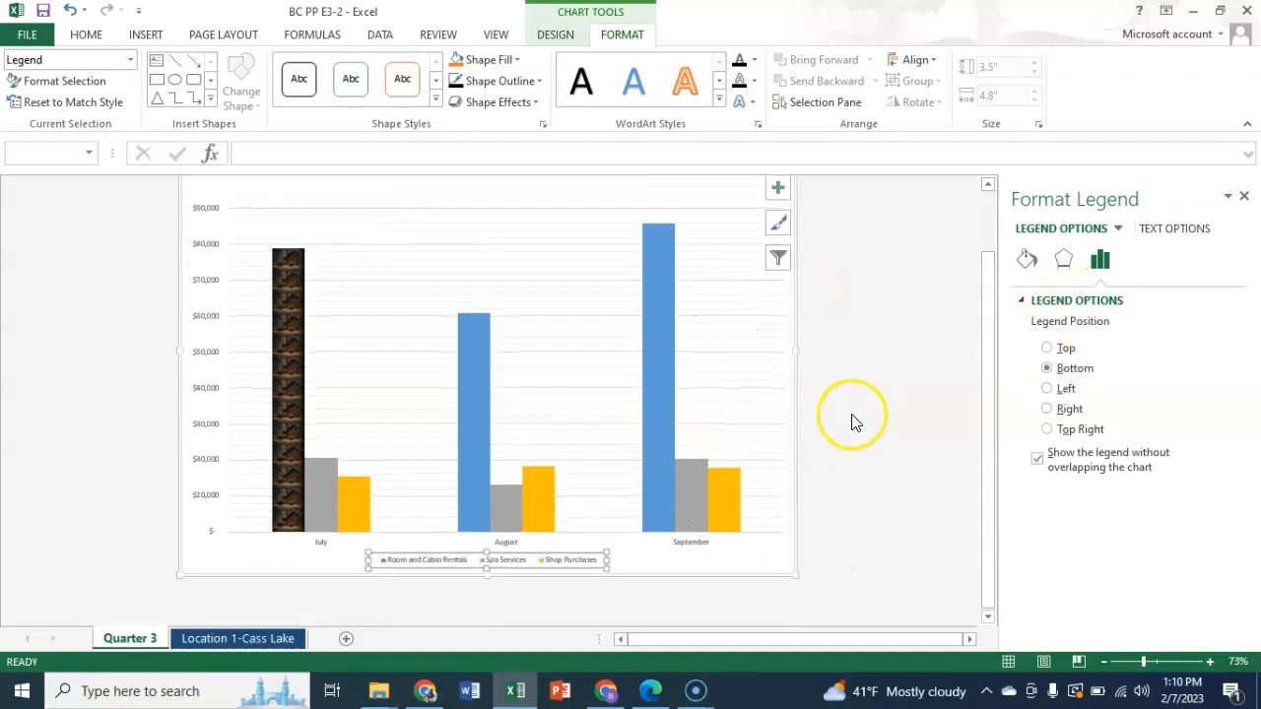
click(854, 407)
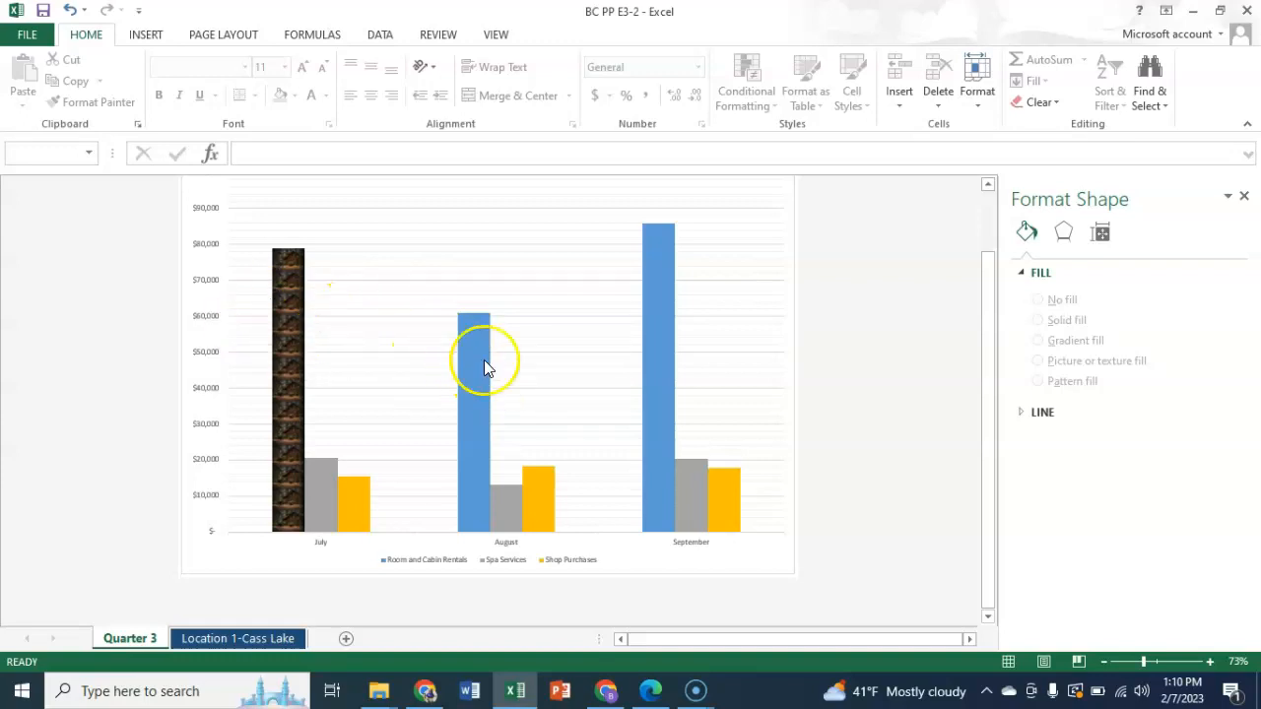
mouse_move(486, 357)
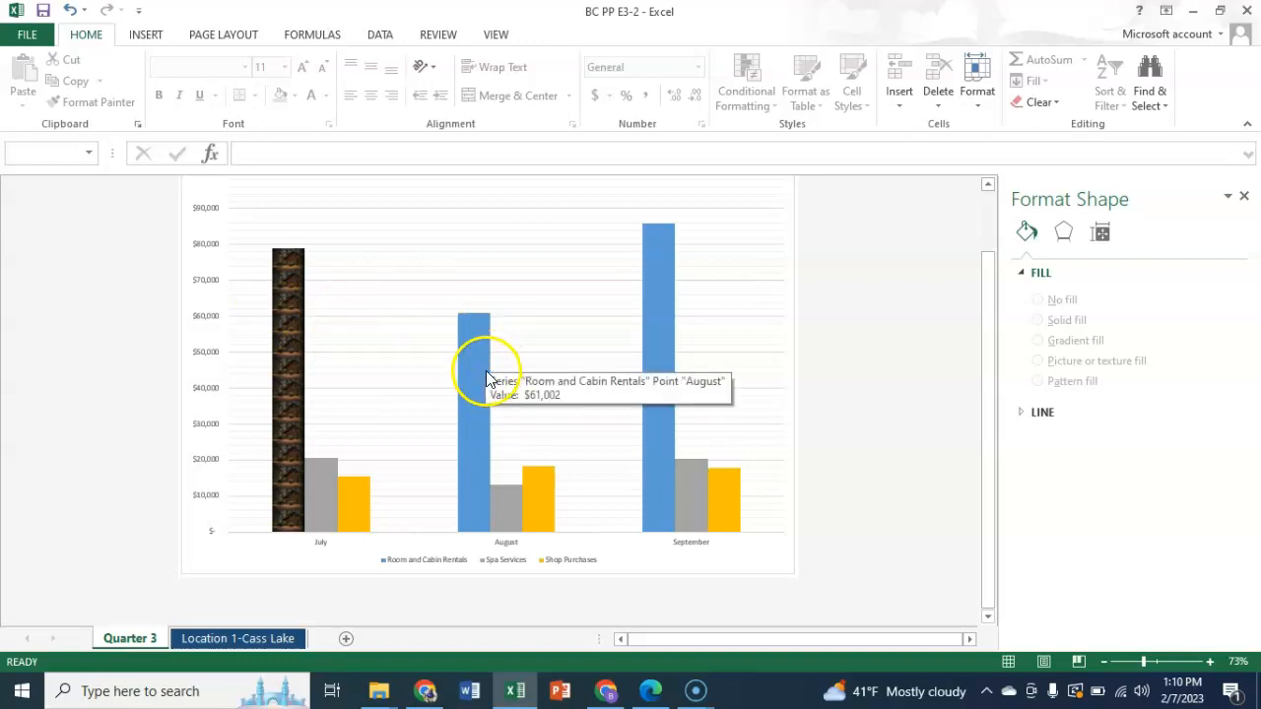
click(476, 365)
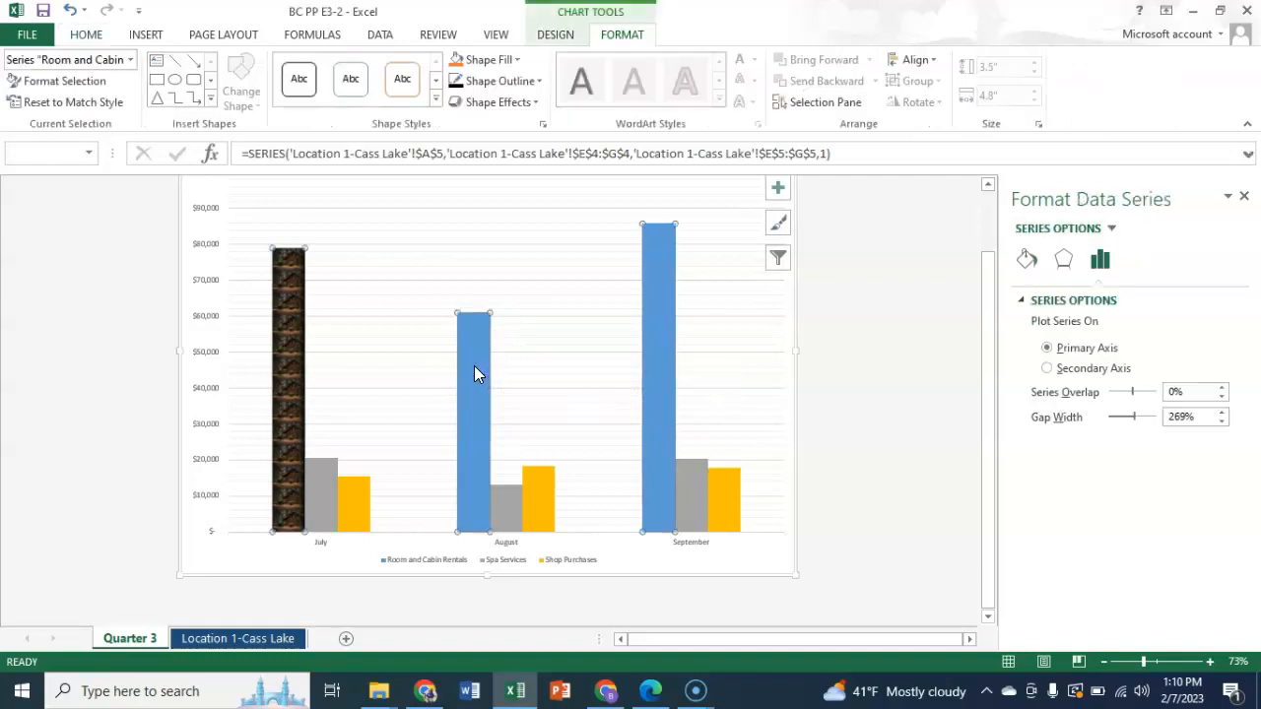
mouse_move(289, 377)
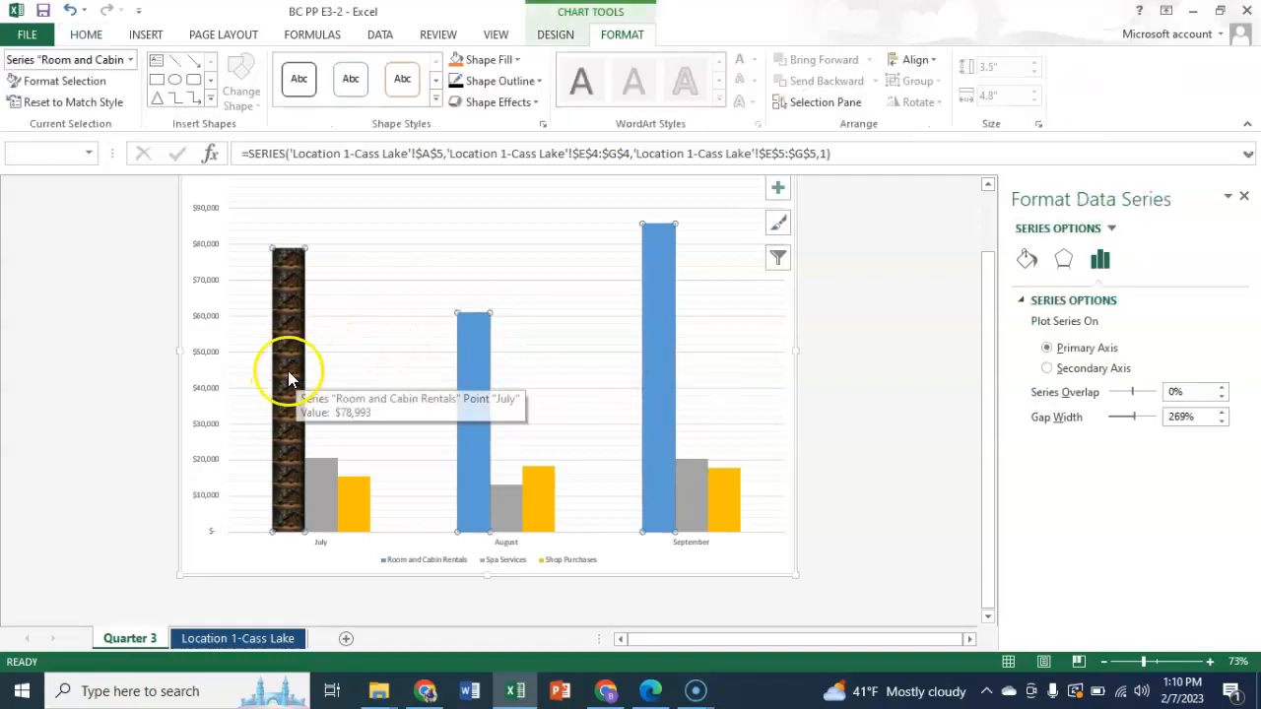
click(876, 399)
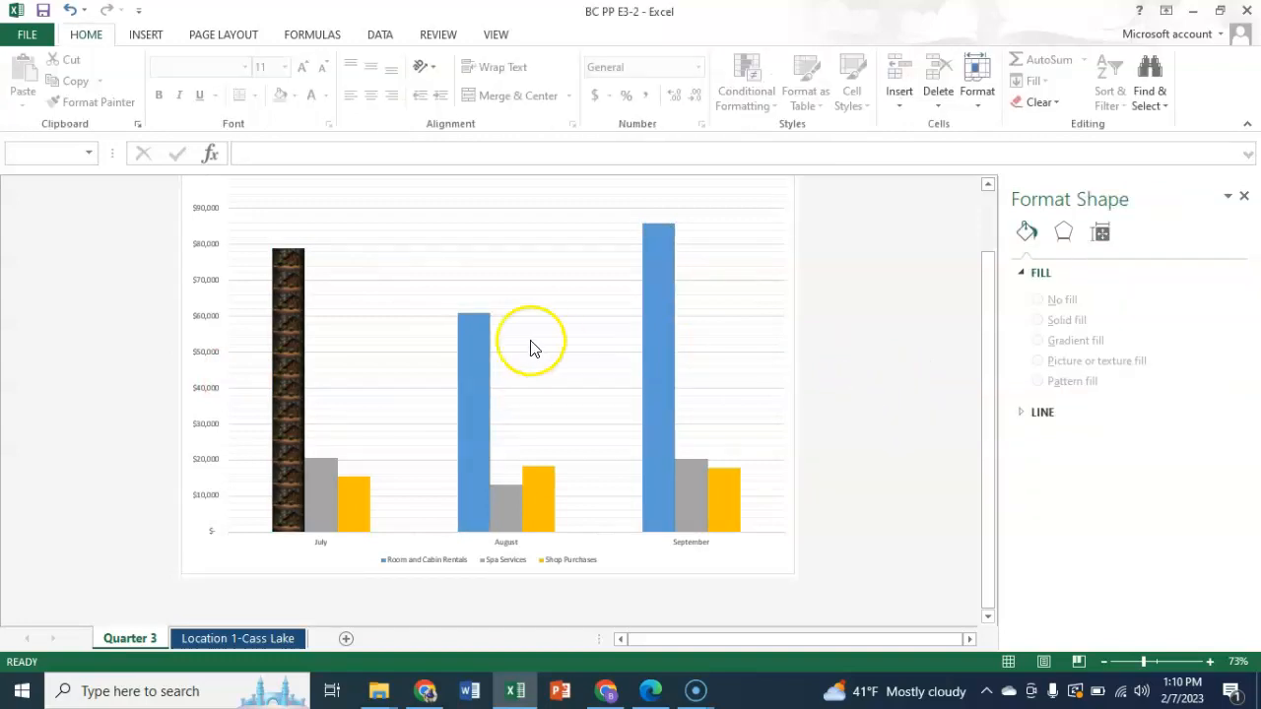
mouse_move(473, 340)
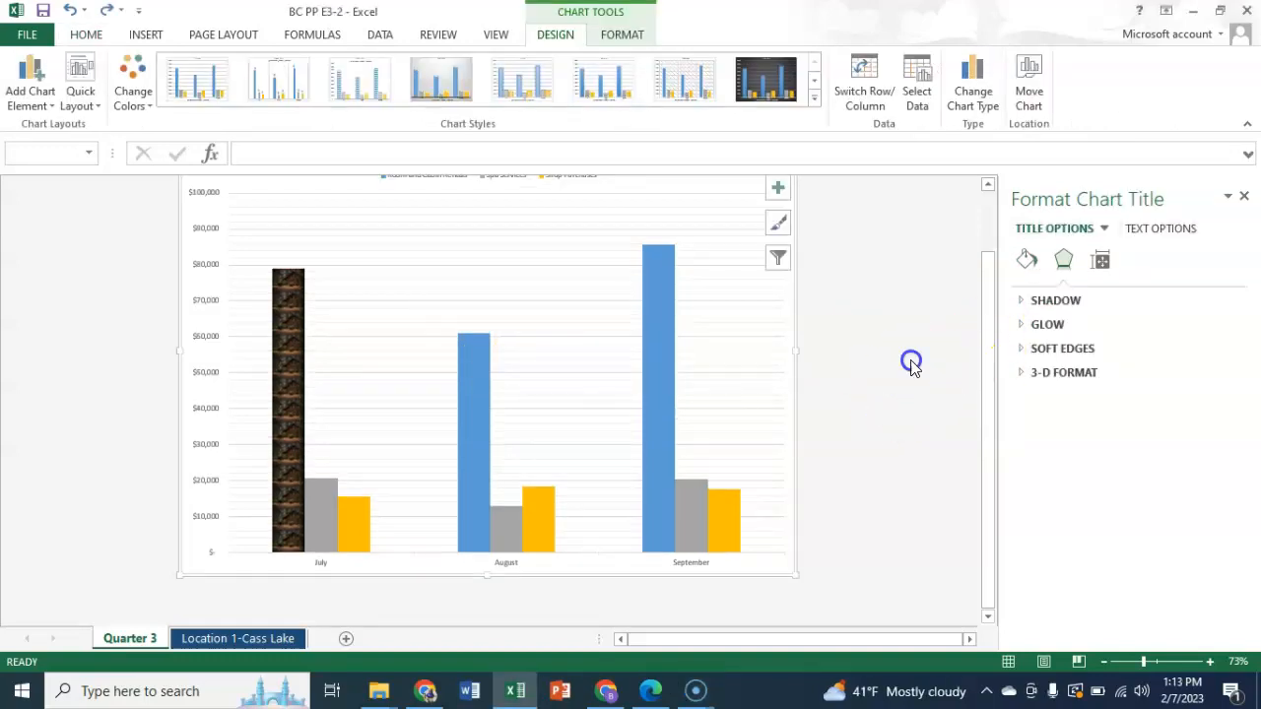
- Redo the undone WordArt style of the Third Quarter Activity title and the Bottom legend position, and deselect the chart
click(973, 363)
drag(979, 405, 979, 197)
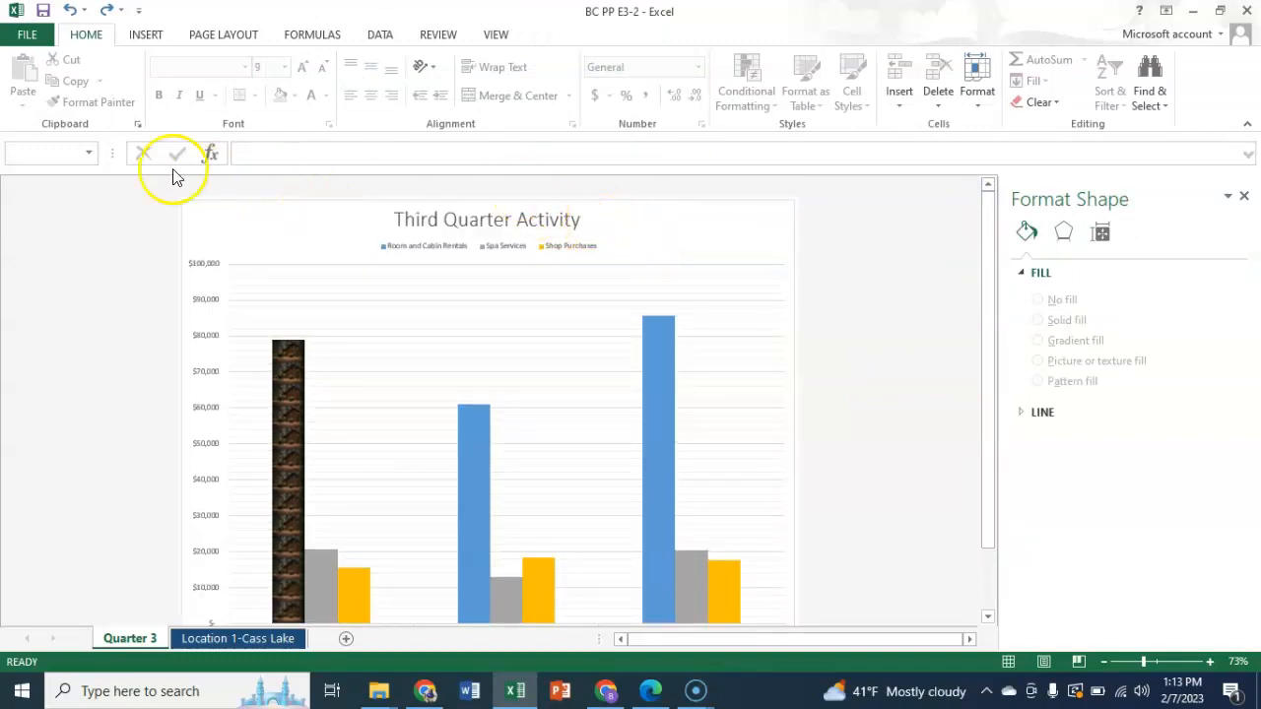
click(108, 10)
click(107, 11)
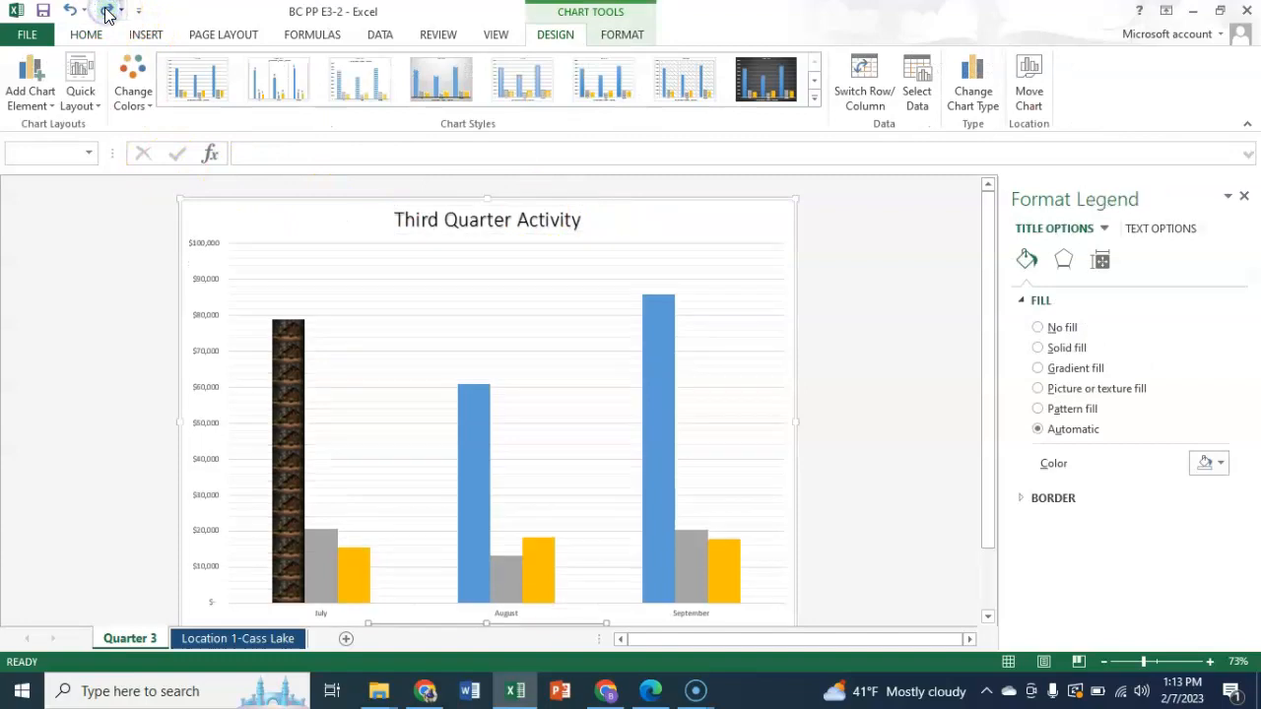
drag(987, 298, 998, 431)
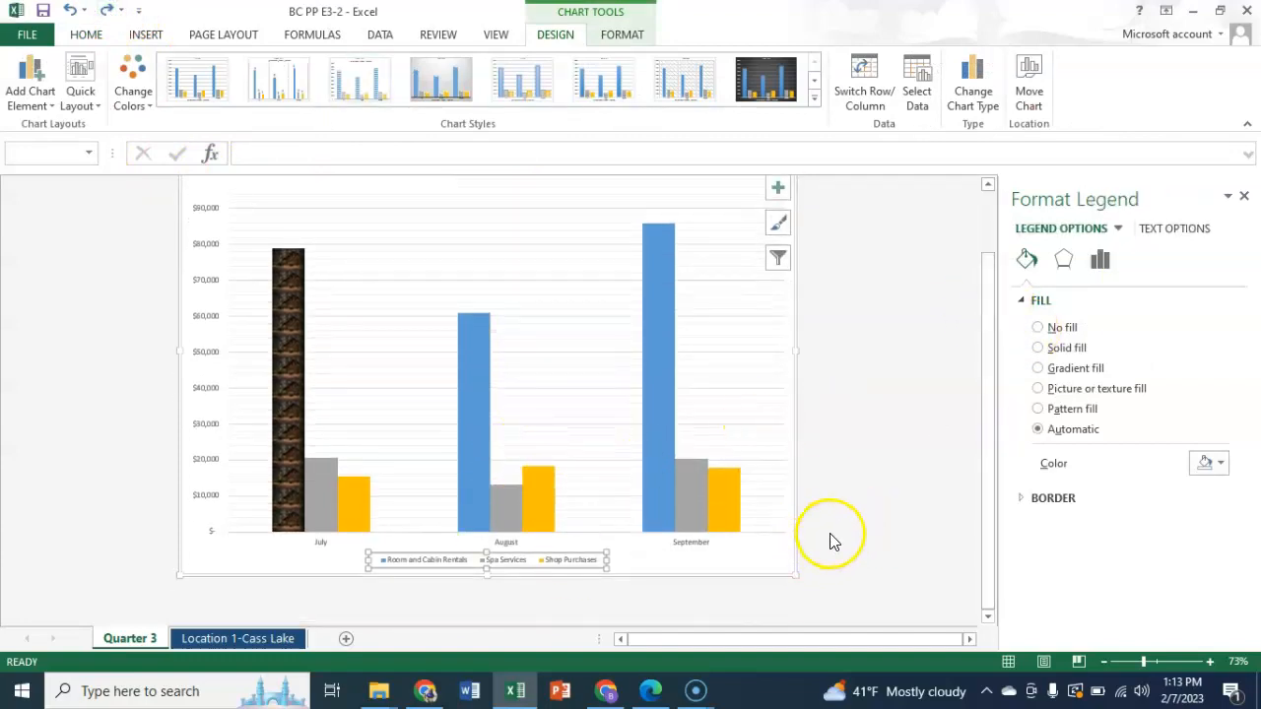
click(675, 600)
click(592, 605)
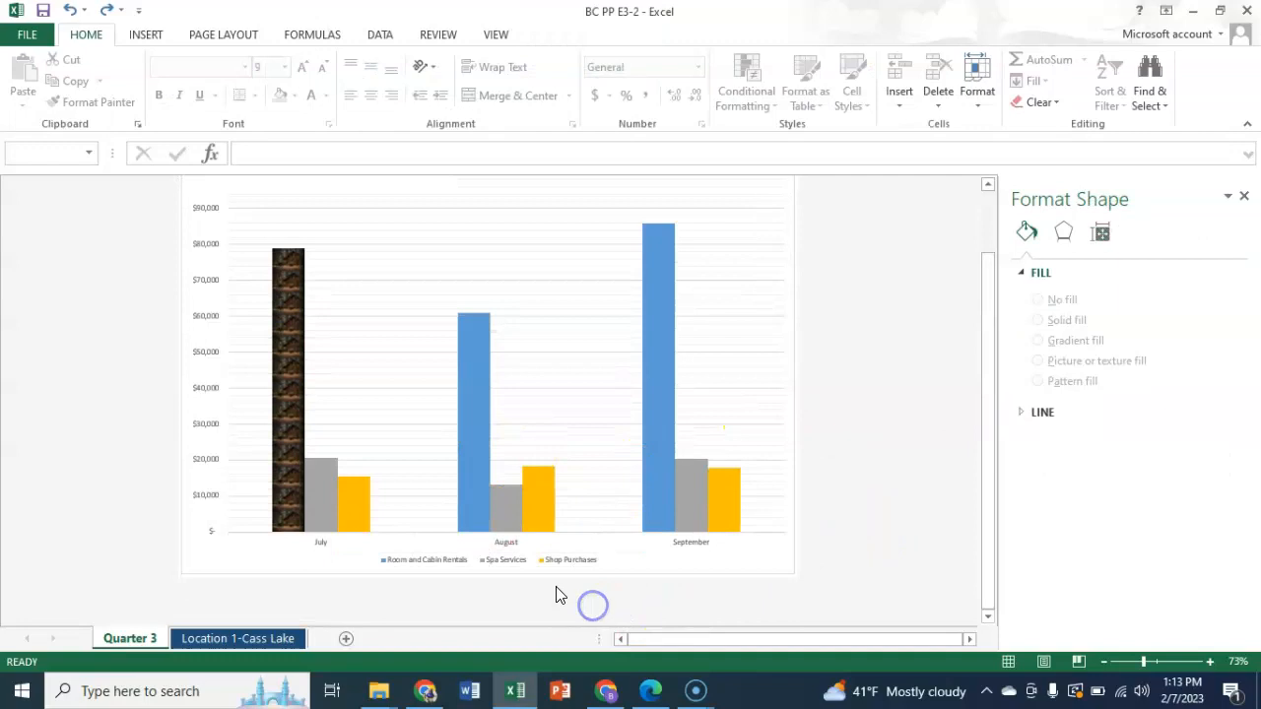
- Change the fill of the Room and Cabin Rentals legend entry to Picture or texture fill
click(420, 564)
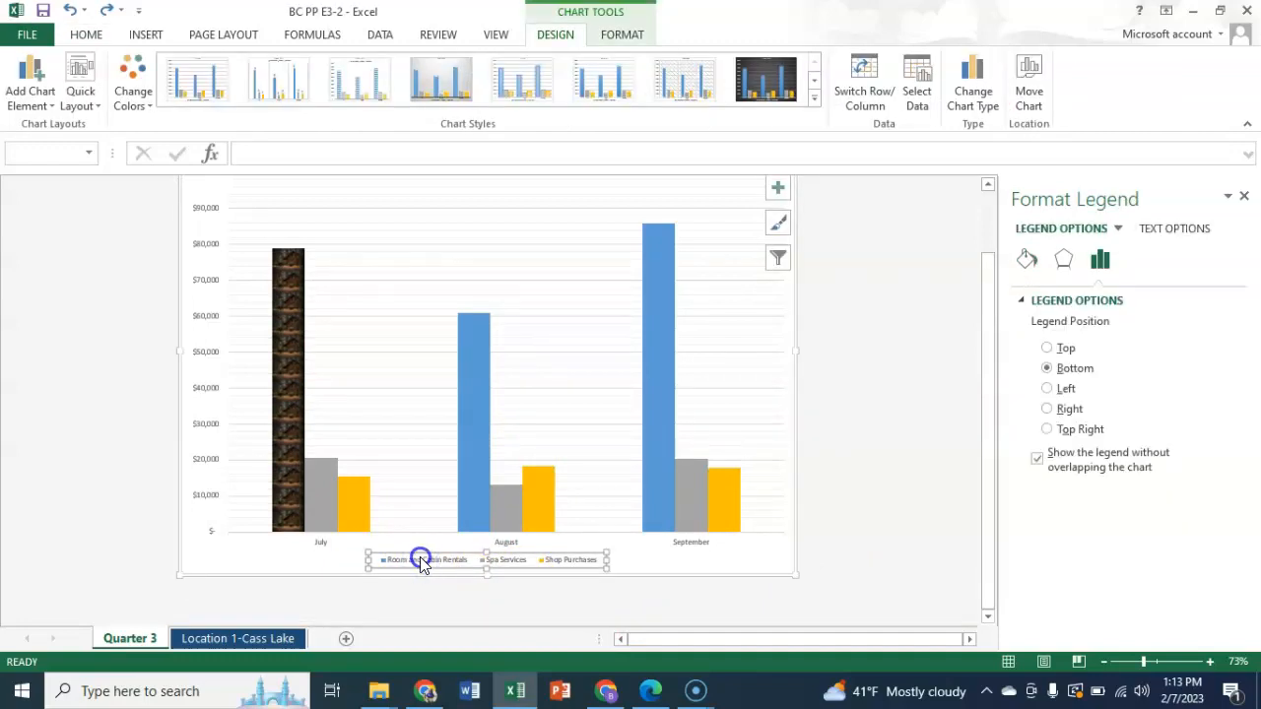
click(421, 563)
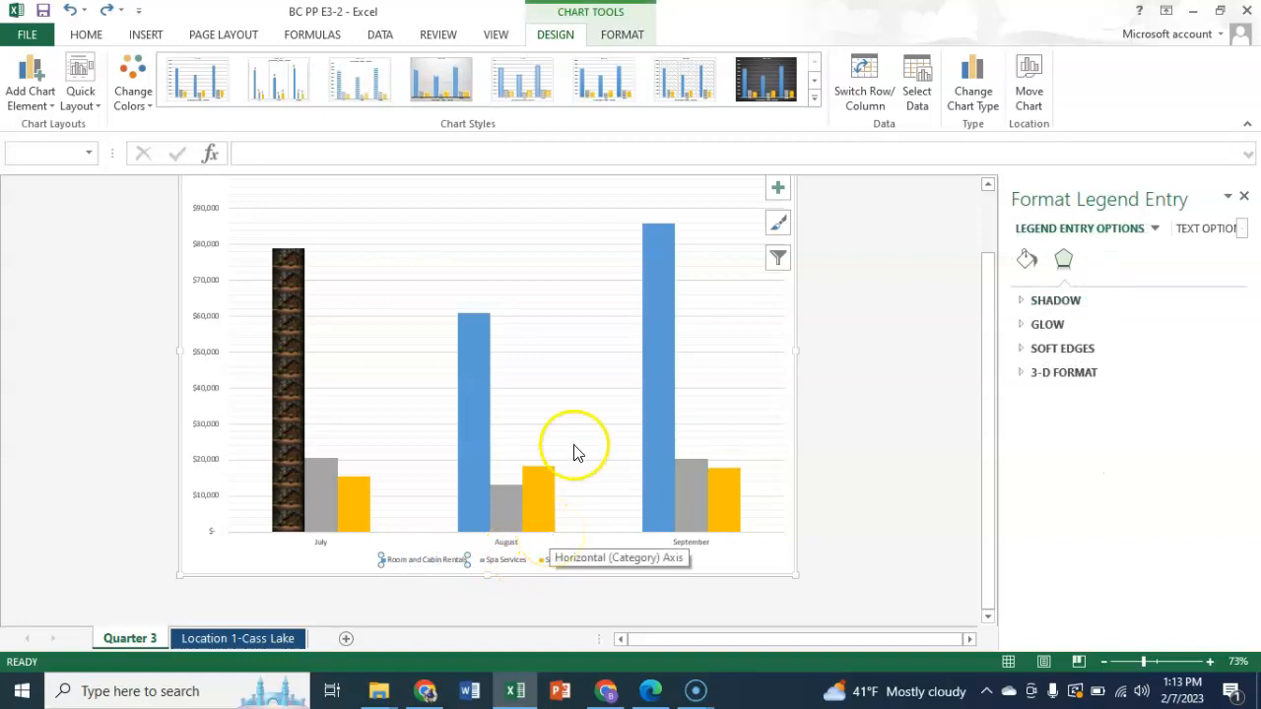
click(1026, 260)
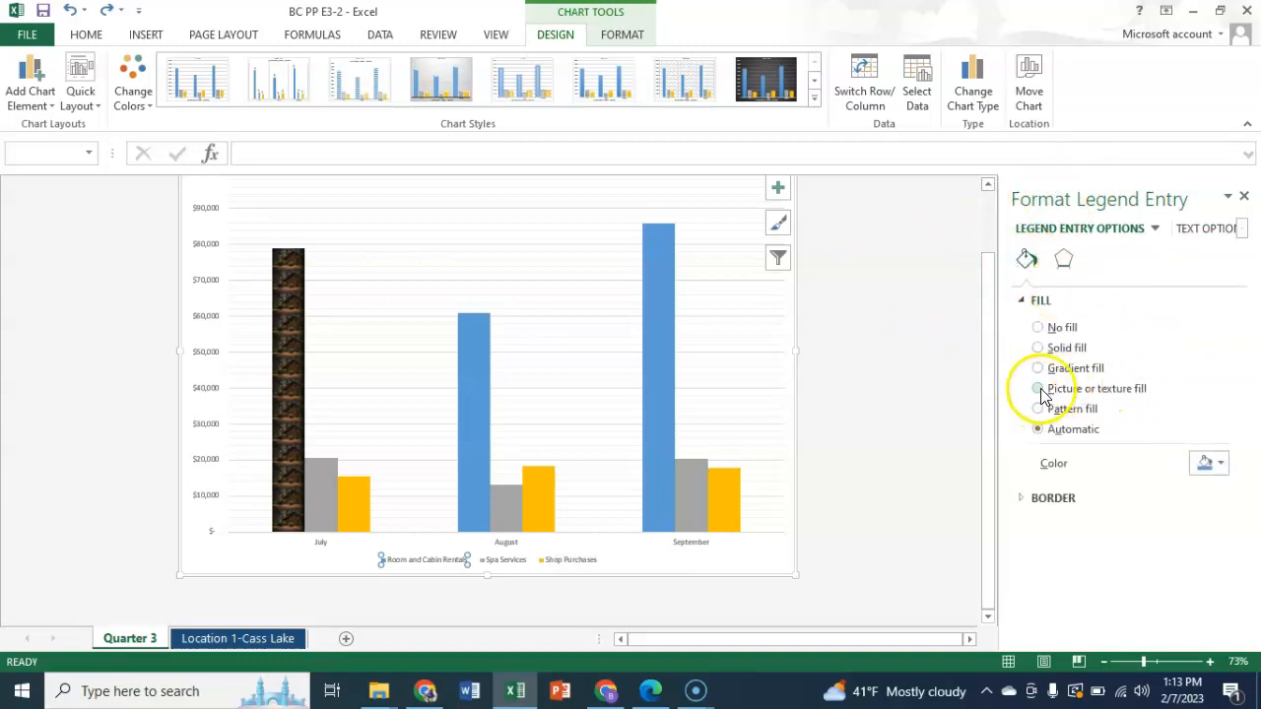
click(1039, 389)
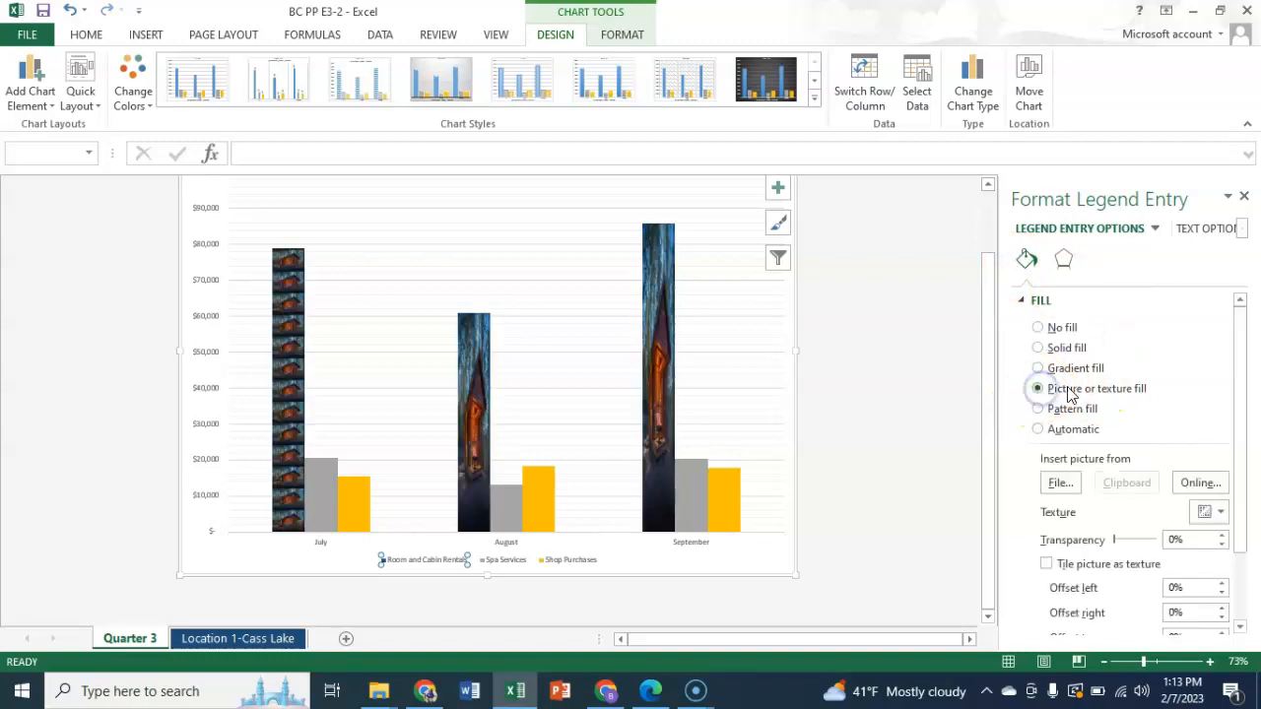
- Search Bing for cabin pictures and insert one as the fill of the Room and Cabin Rentals legend entry
click(1208, 484)
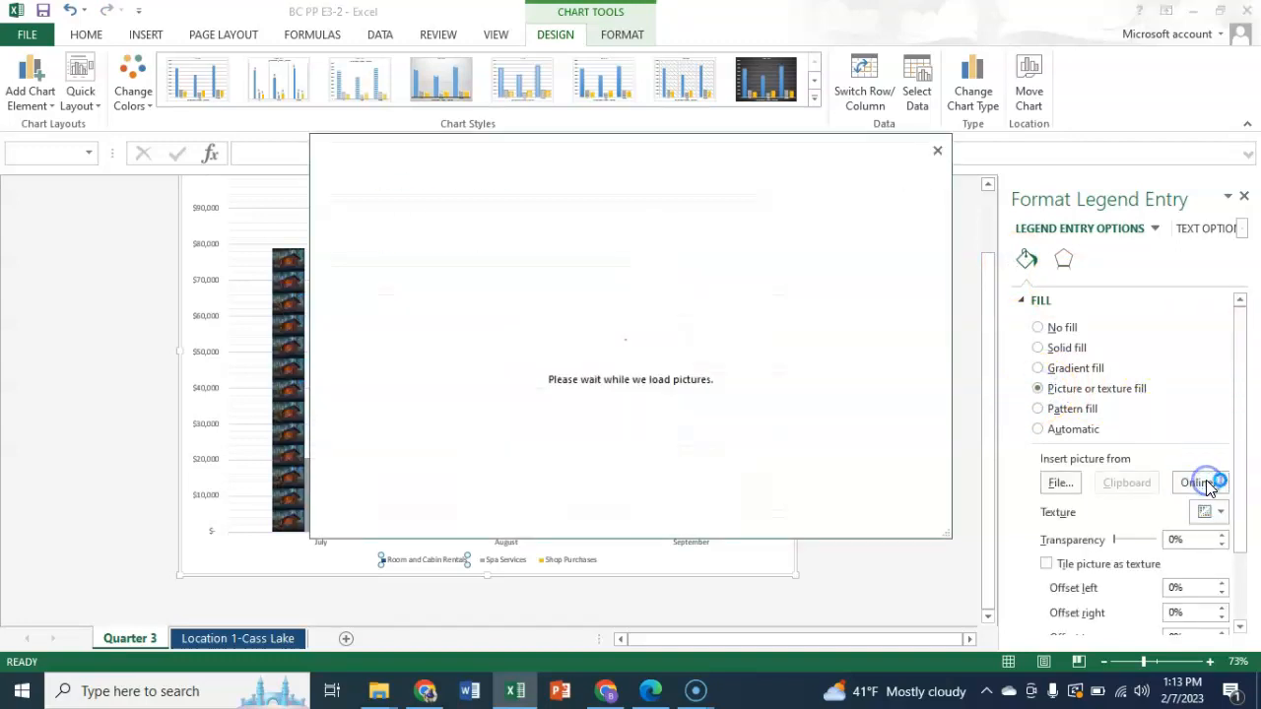
click(796, 245)
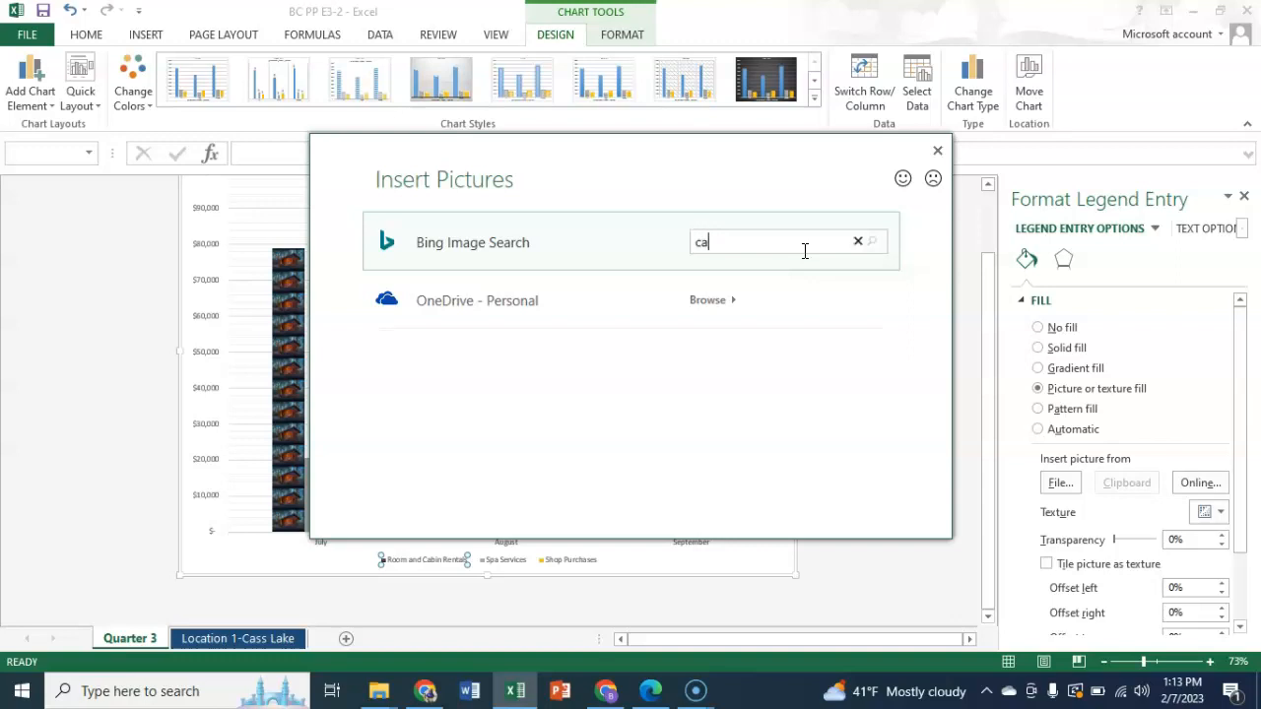
key(Return)
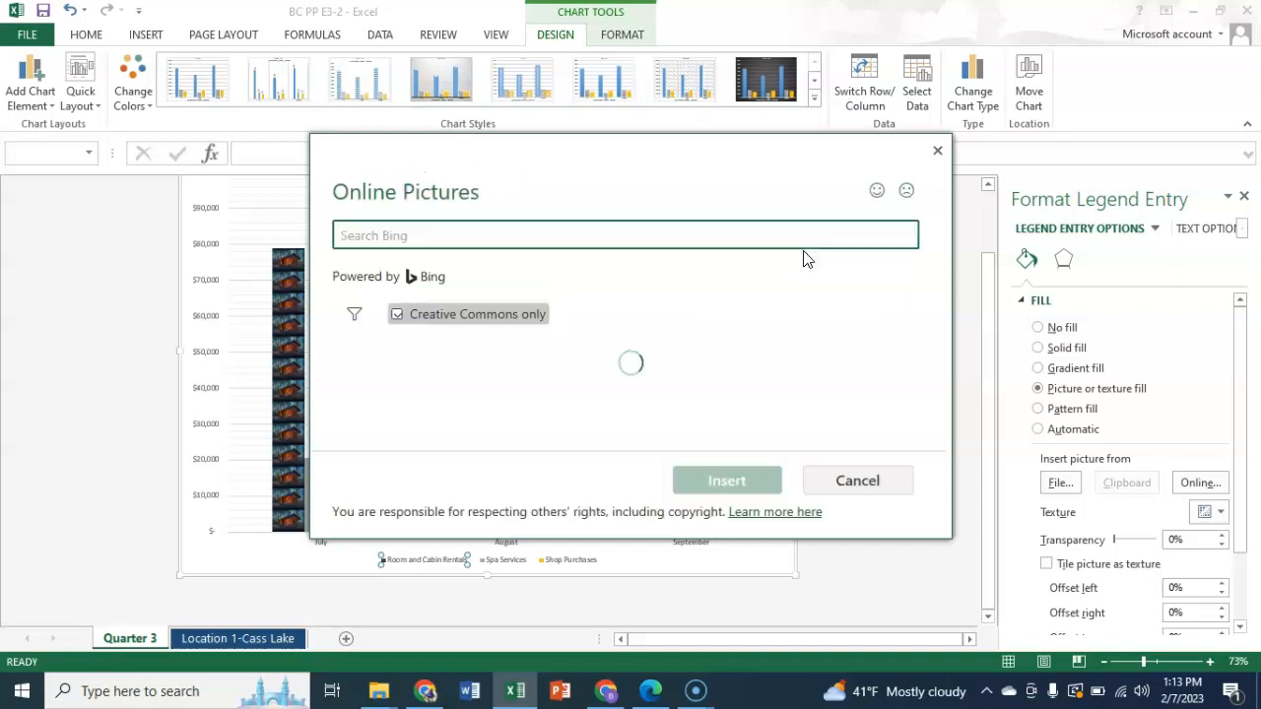
click(467, 385)
click(745, 483)
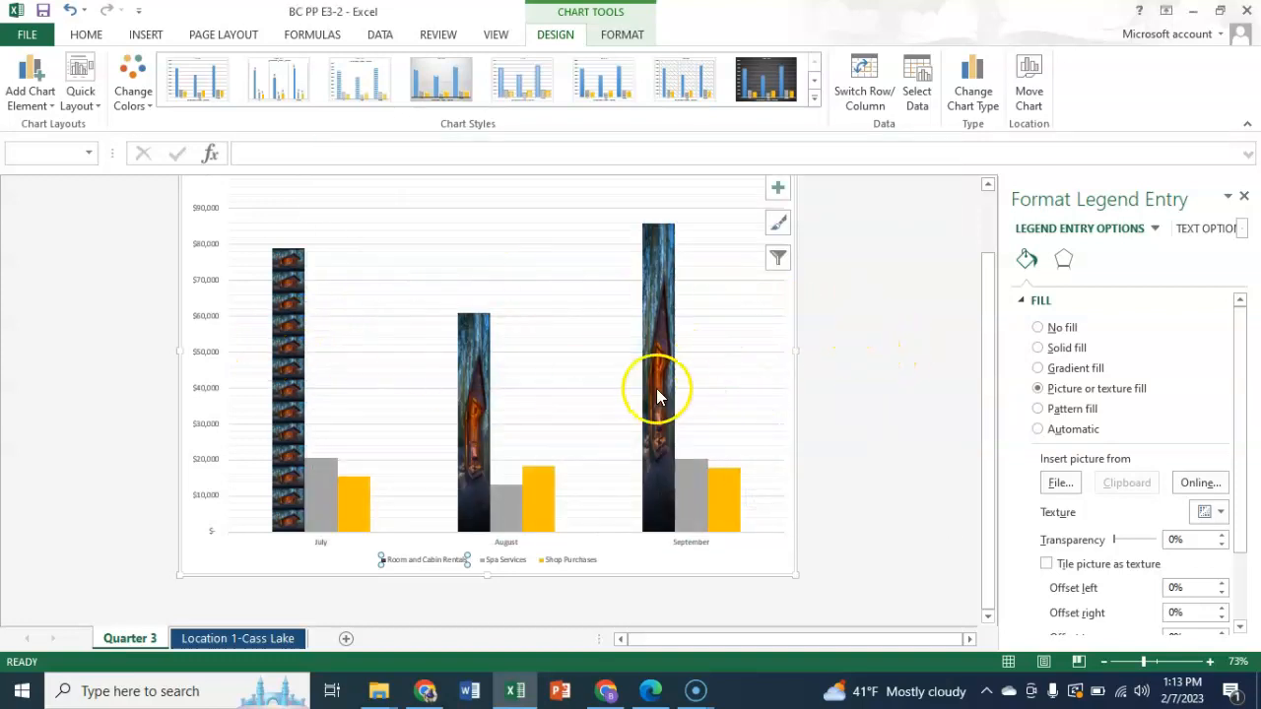
- Set the picture fill of the Room and Cabin Rentals data series to Stack and deselect the chart
drag(1243, 383, 1245, 544)
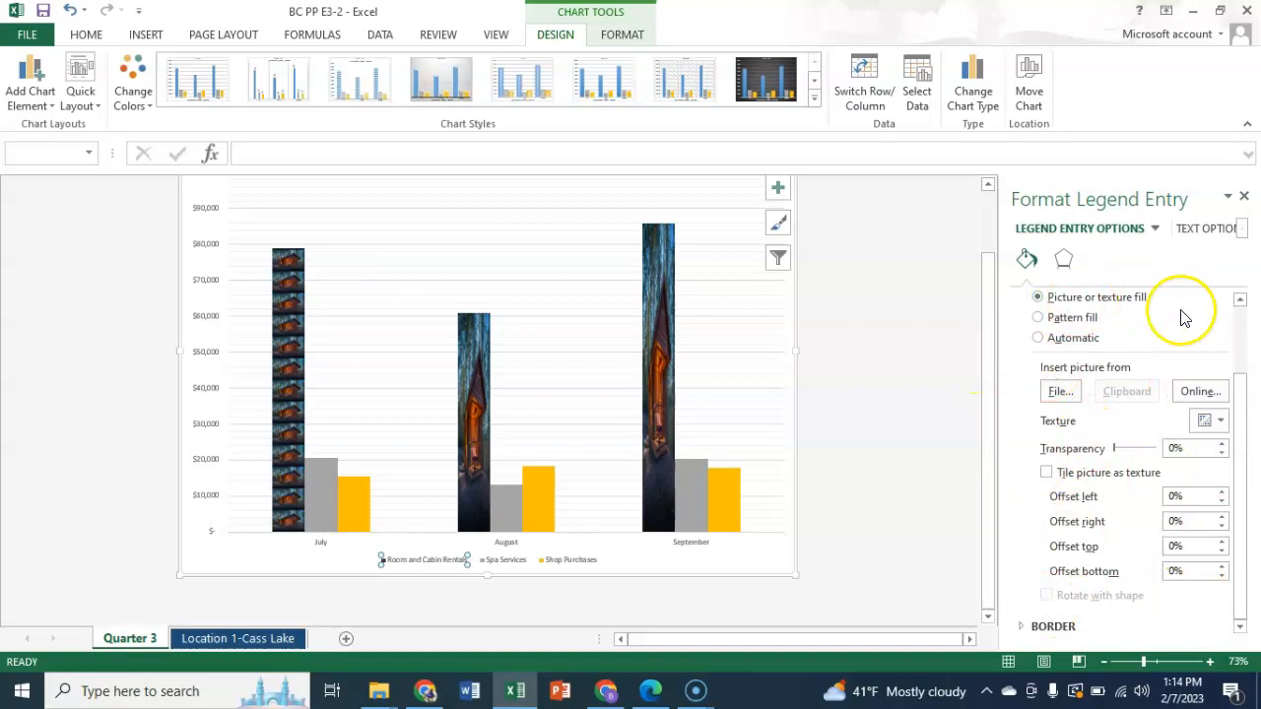
scroll(1184, 317, up, 2)
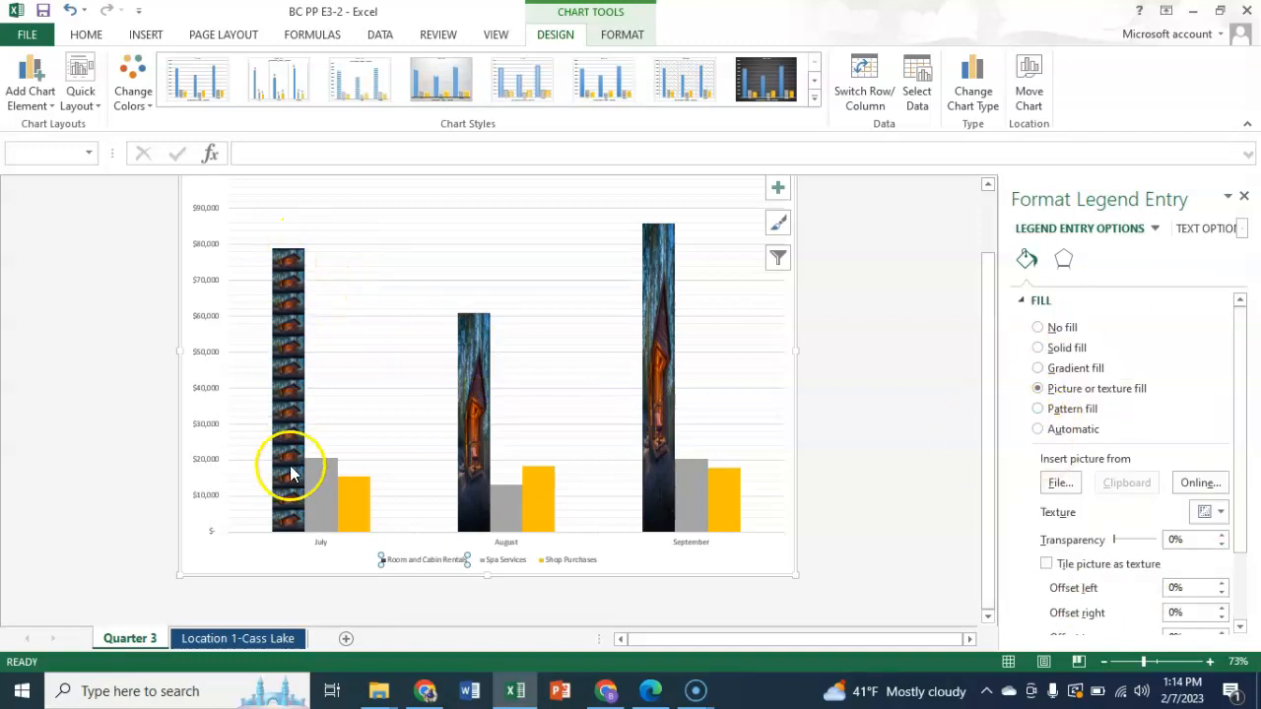
click(480, 364)
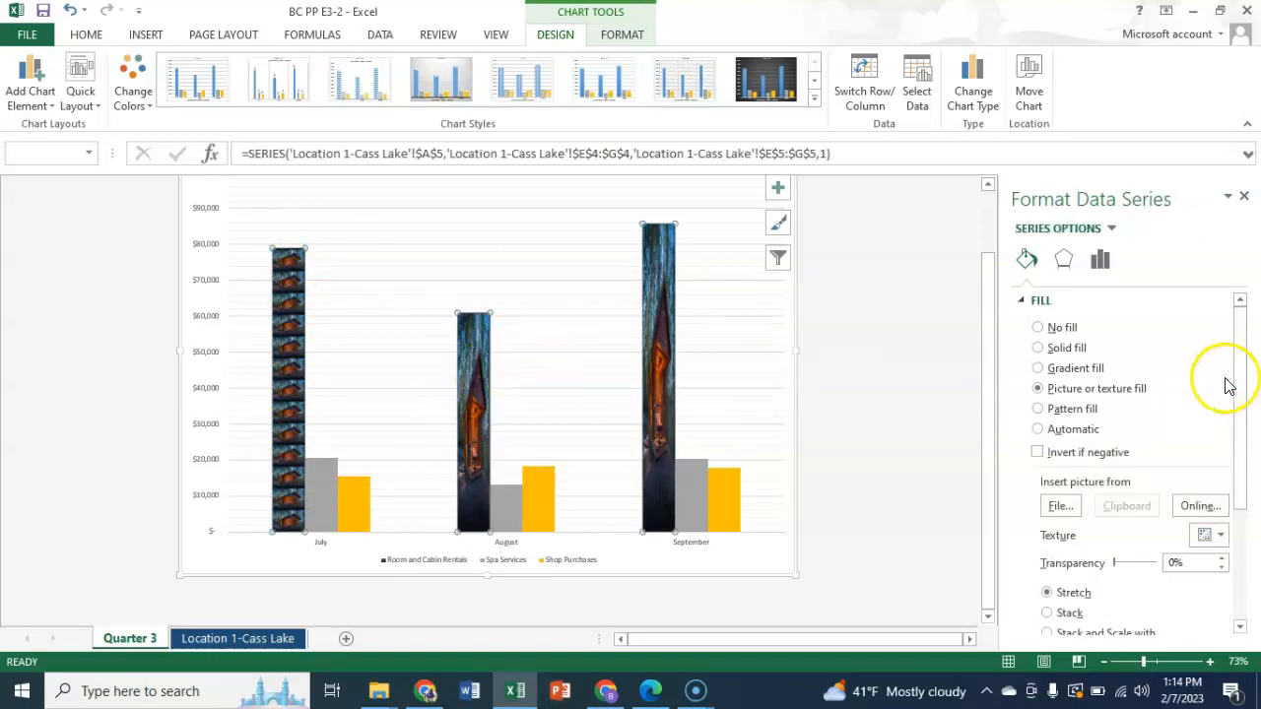
drag(1239, 382, 1231, 512)
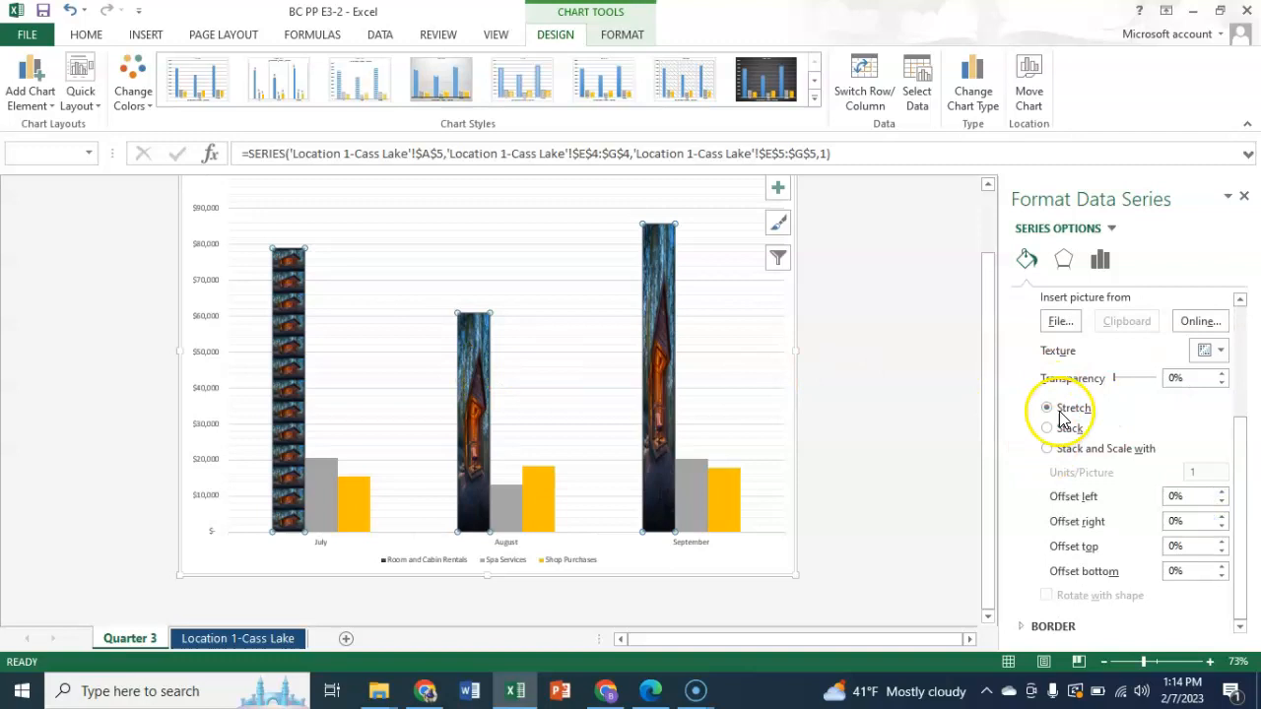
click(1048, 431)
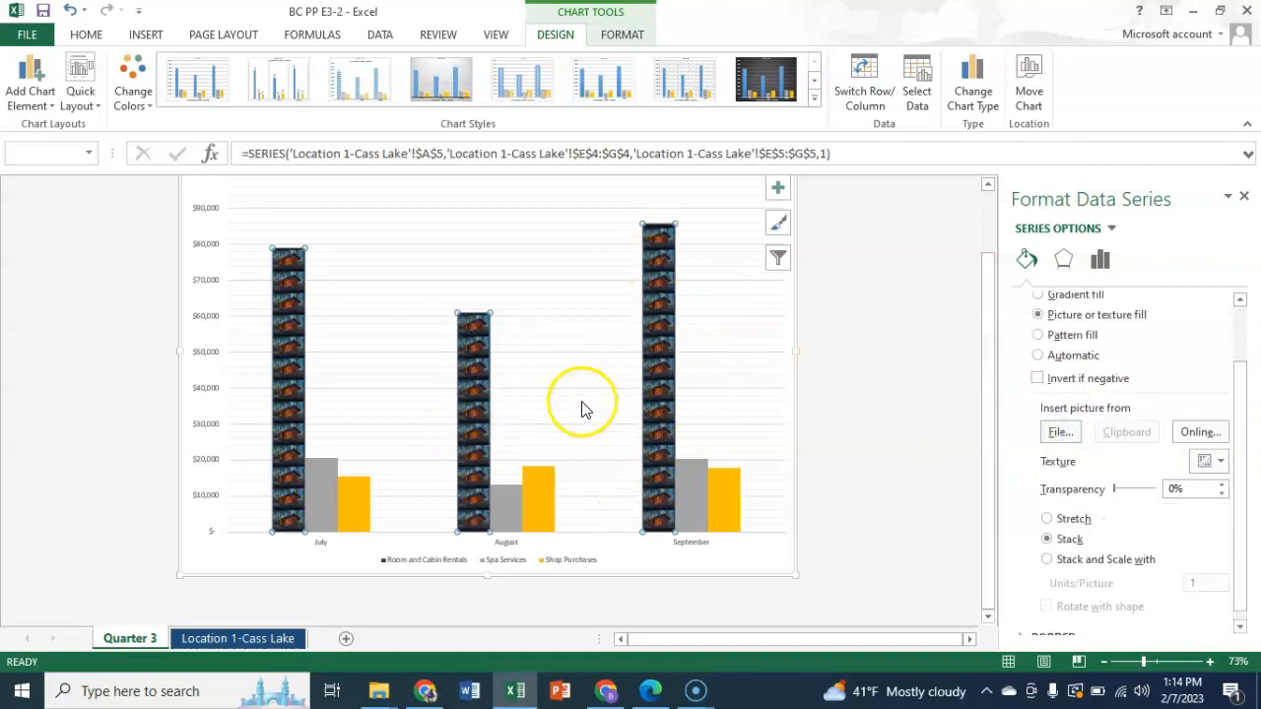
click(849, 405)
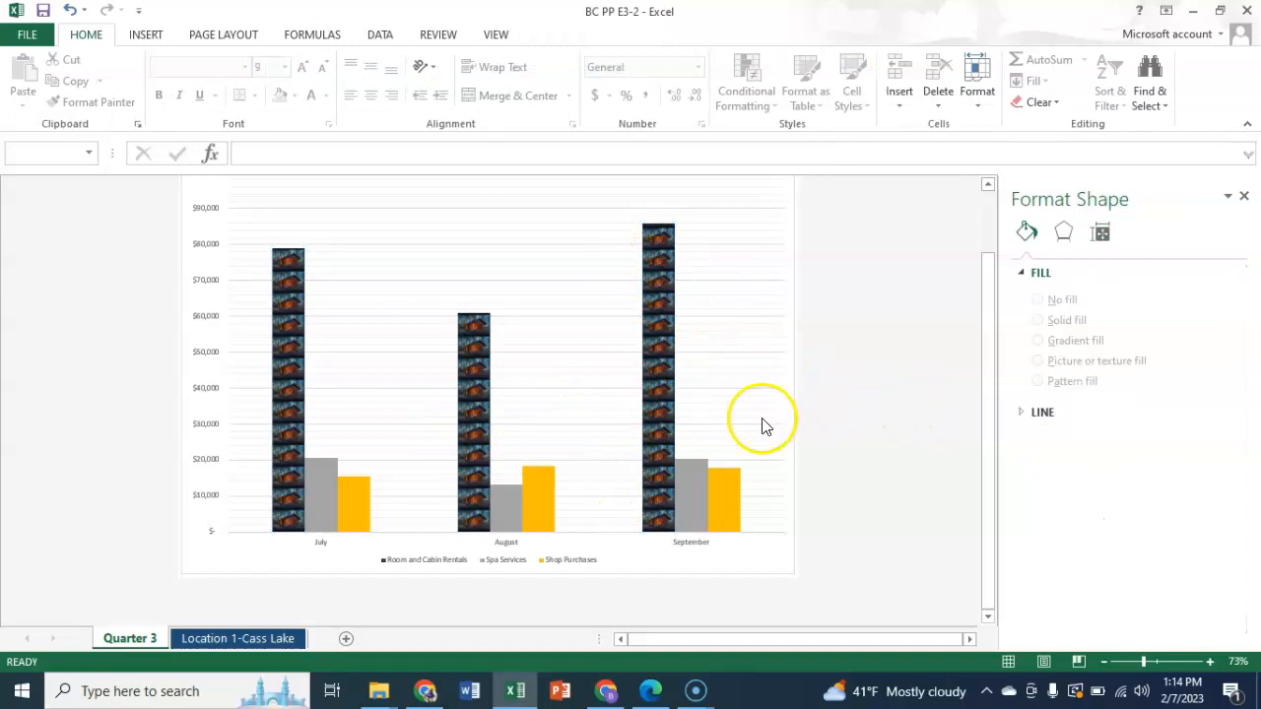